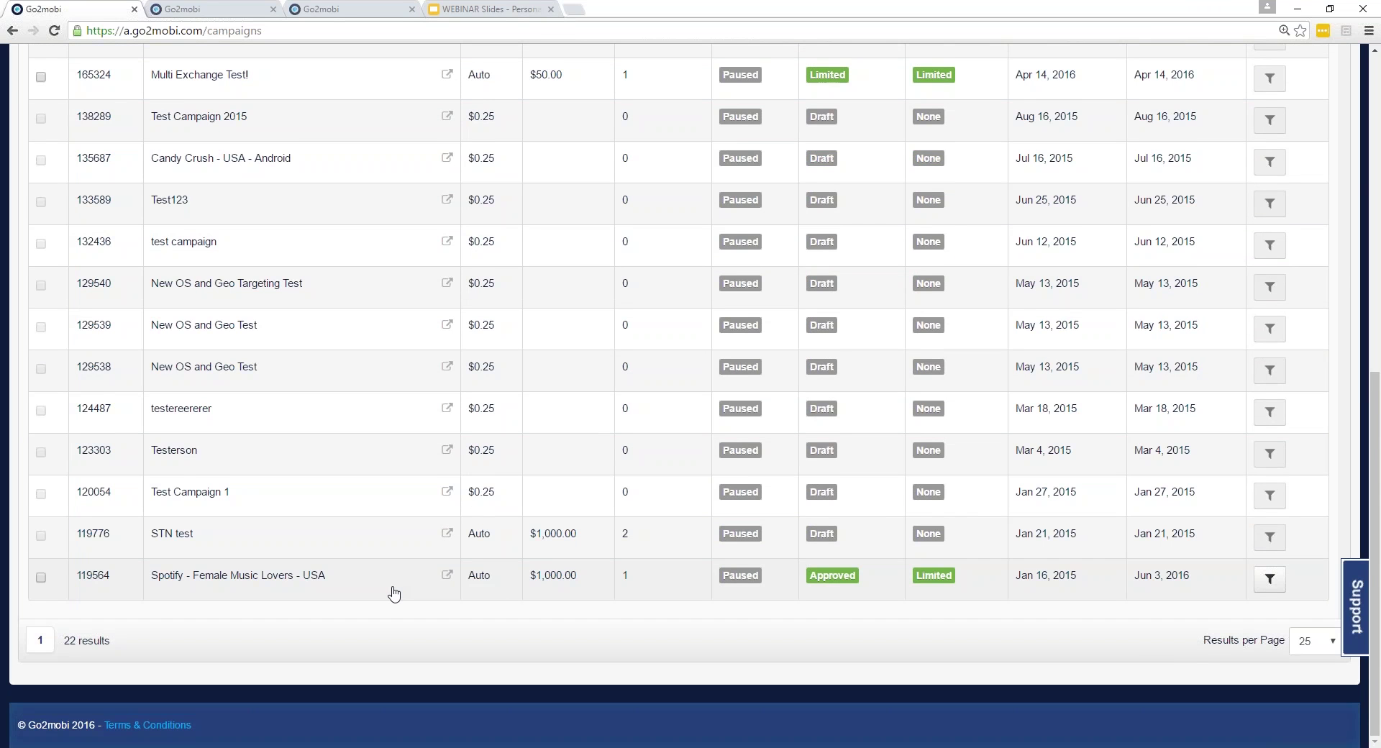
Open the Spotify - Female Music Lovers - USA campaign from the campaign list
scroll(394, 593, "up", 5)
scroll(394, 592, "down", 1)
scroll(394, 593, "down", 3)
left_click(363, 653)
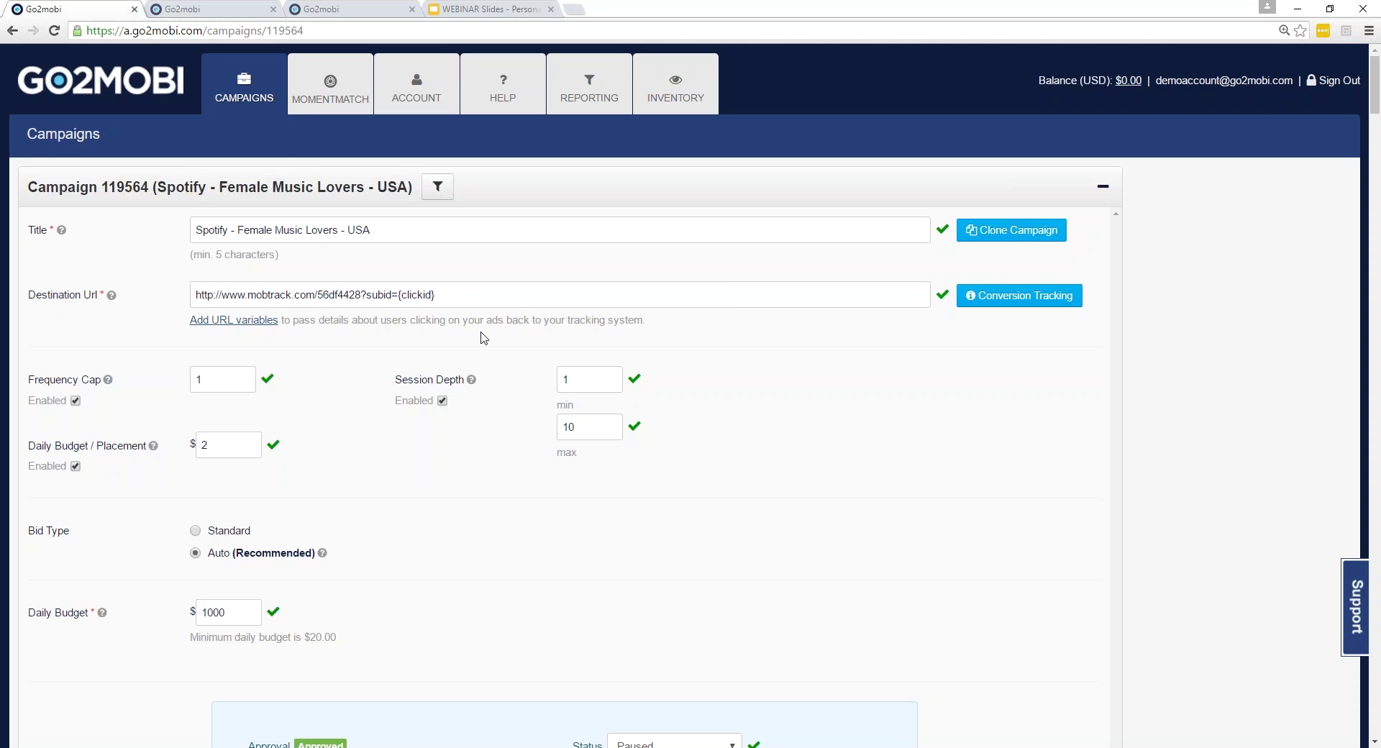
Consult the list of URL variables and the conversion tracking instructions for the campaign's destination URL, closing each one after reading
left_click(251, 322)
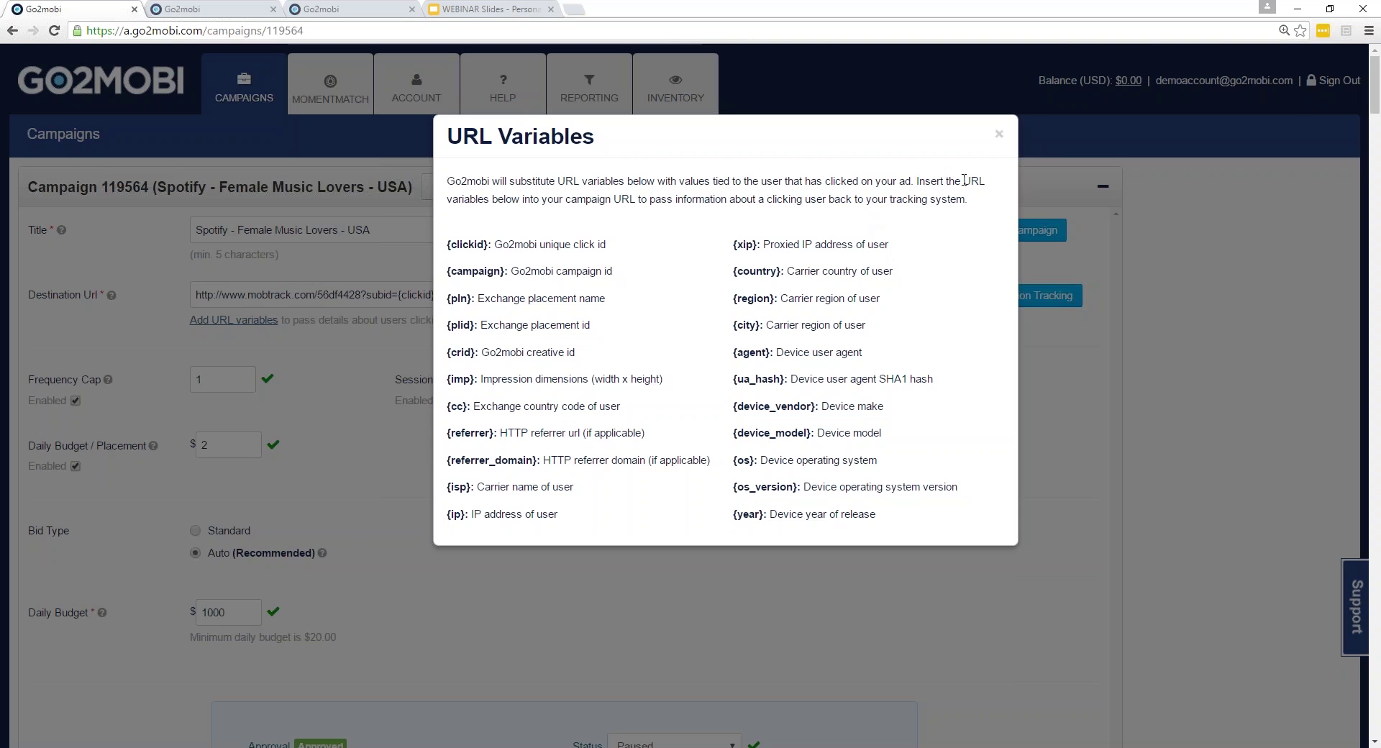
left_click(999, 138)
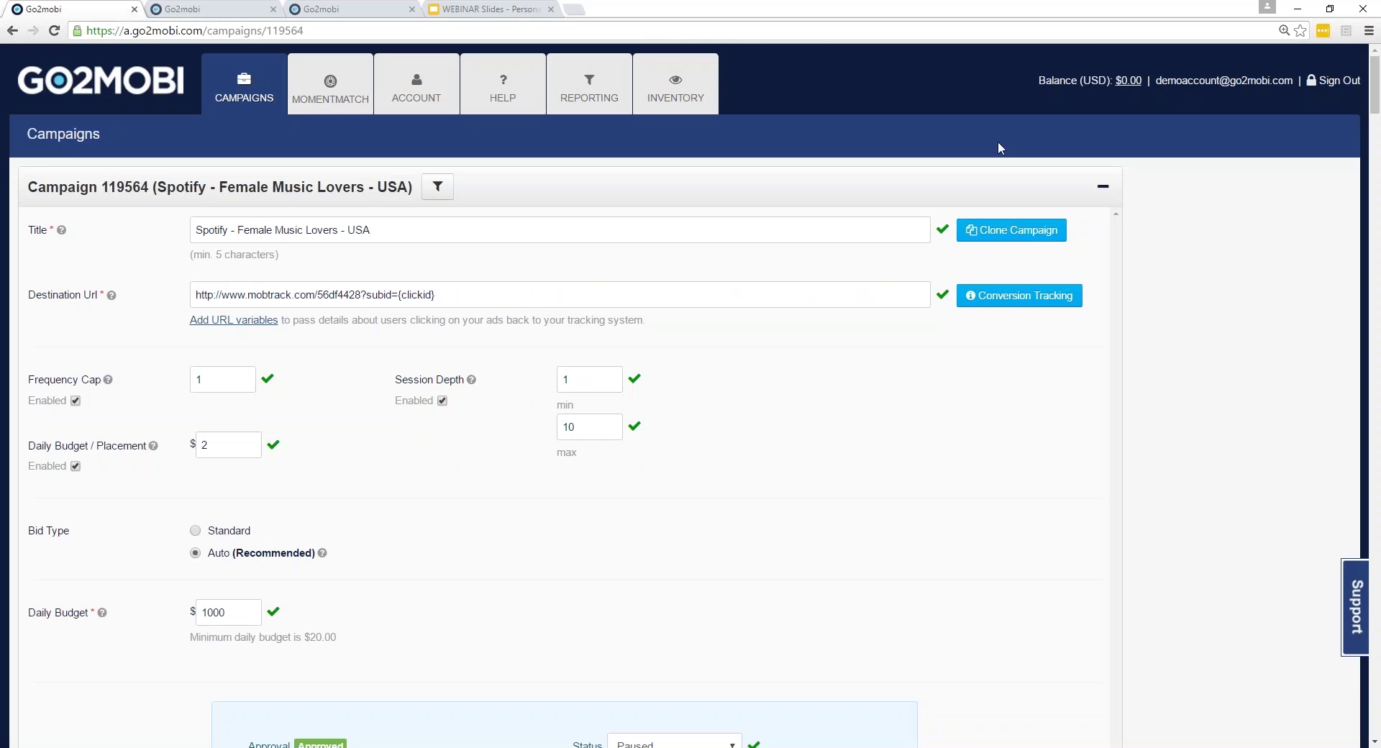
mouse_move(1017, 304)
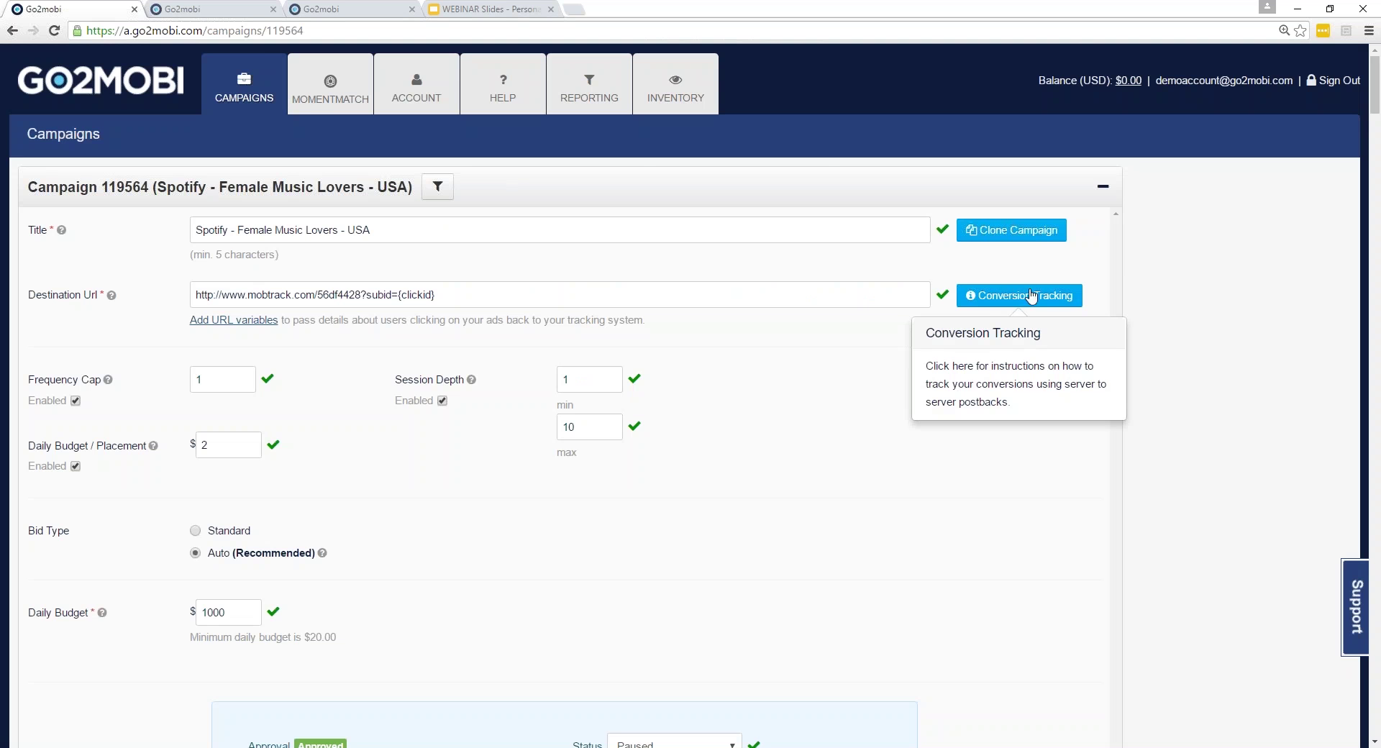
left_click(1021, 299)
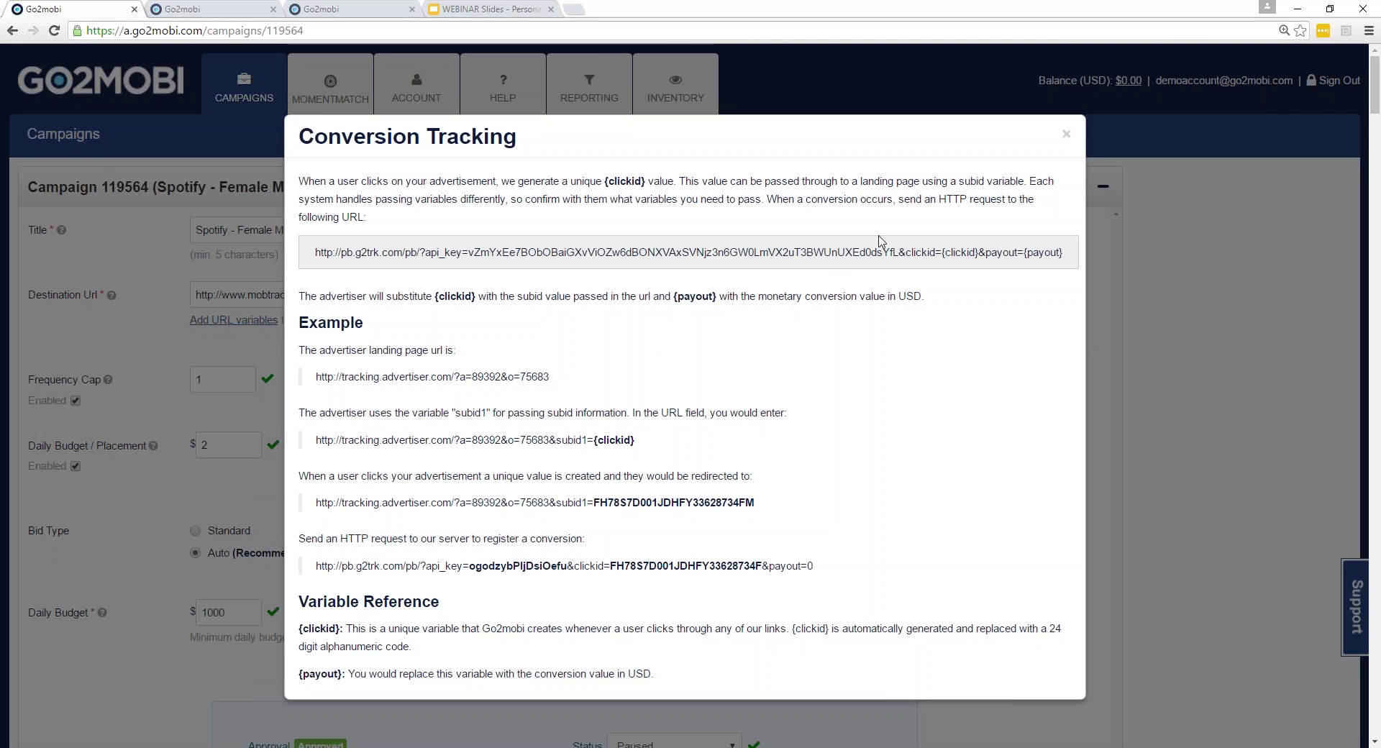
left_click(1067, 137)
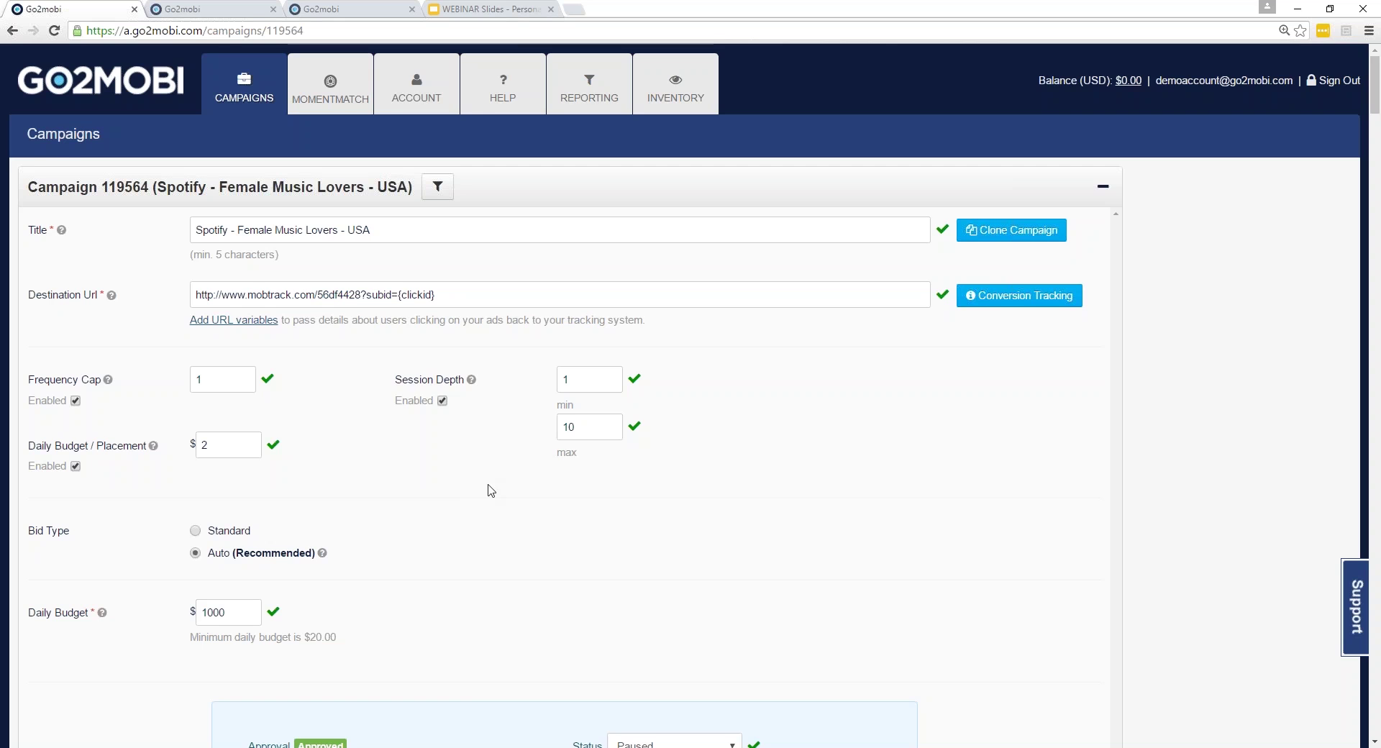
Switch the campaign's bid type to Standard to view its bid setting, and return it to Auto (Recommended)
scroll(493, 530, "down", 1)
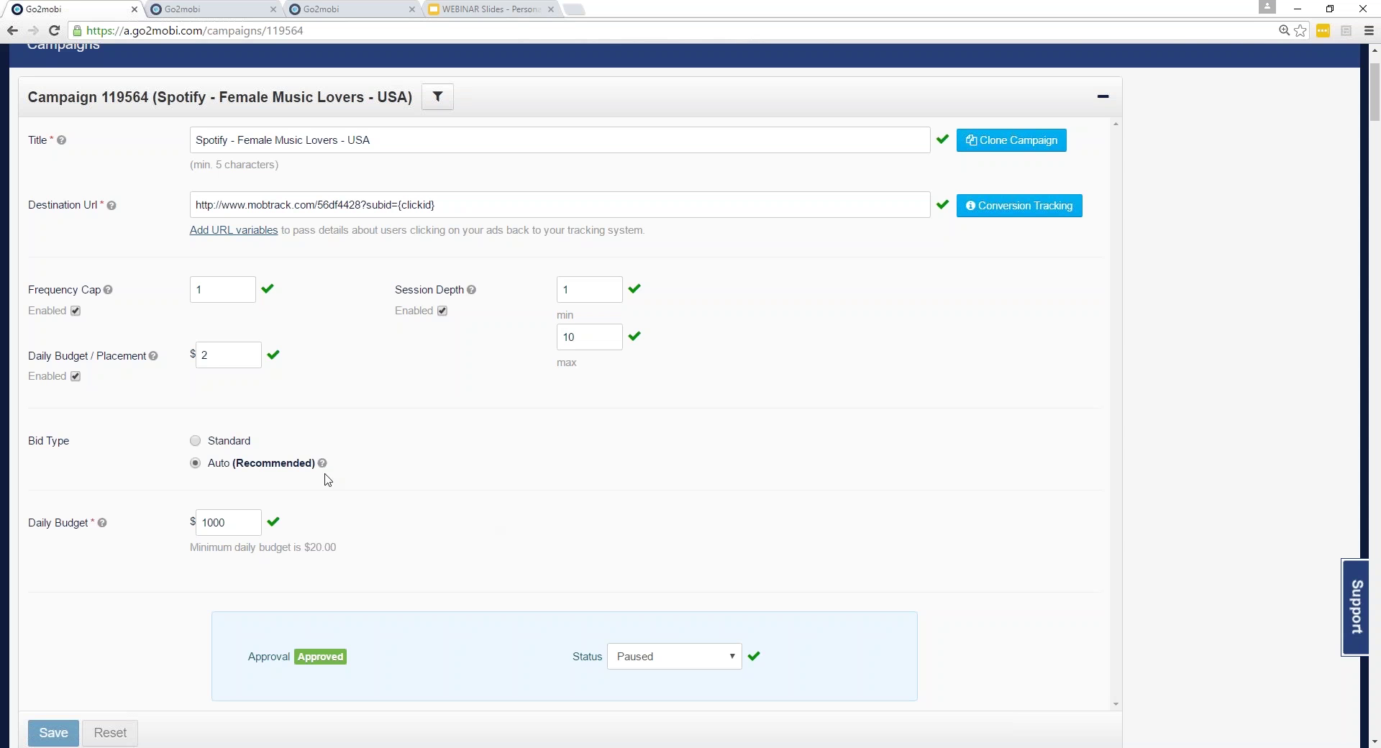
left_click(201, 449)
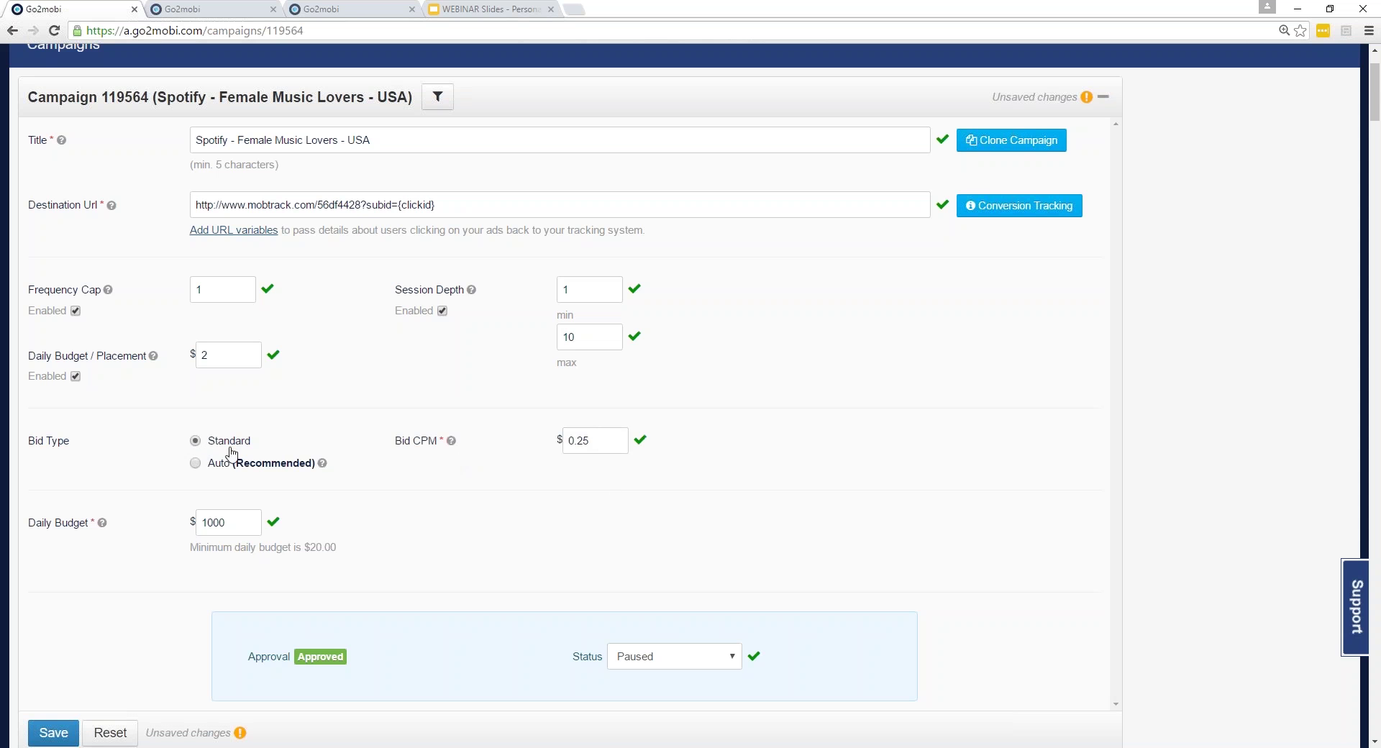
left_click(194, 465)
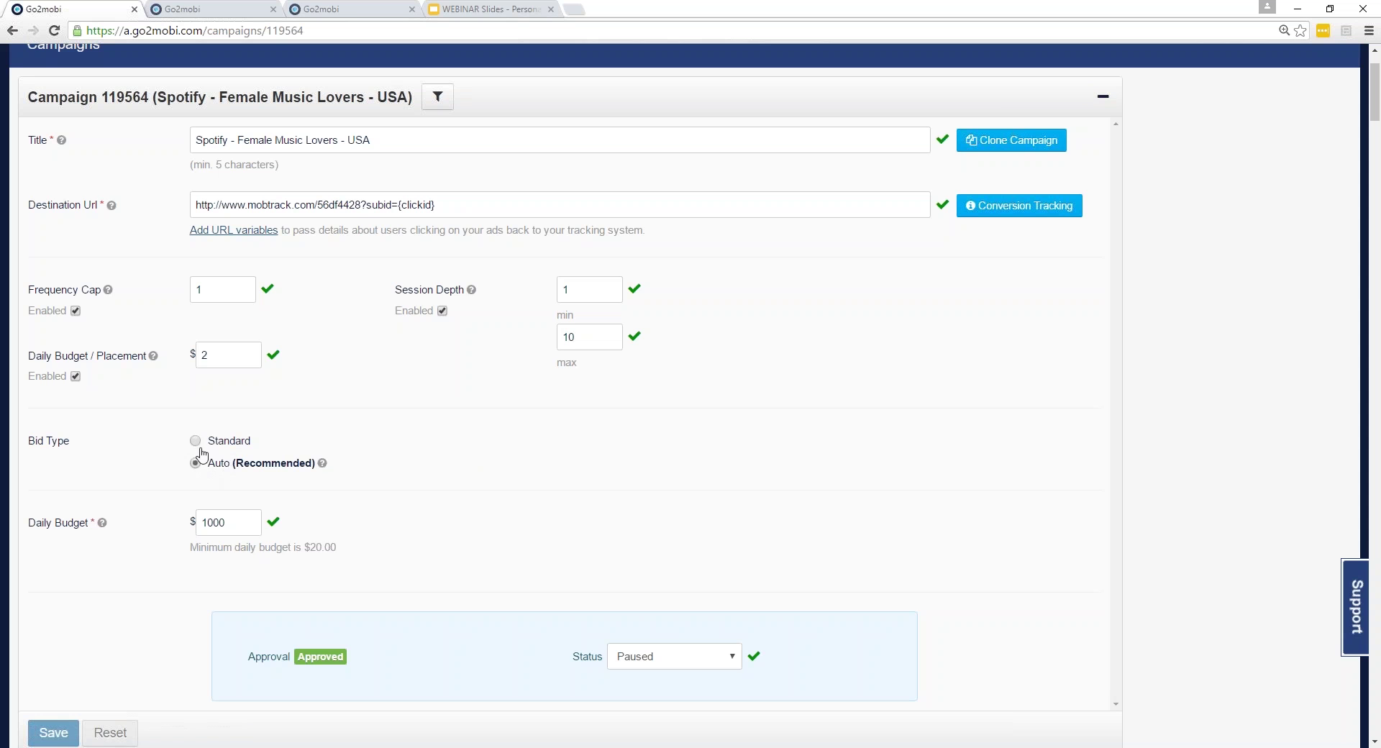
Examine the campaign's Exchanges section, including the list of available exchanges and its whitelist and blacklist options
scroll(517, 514, "down", 3)
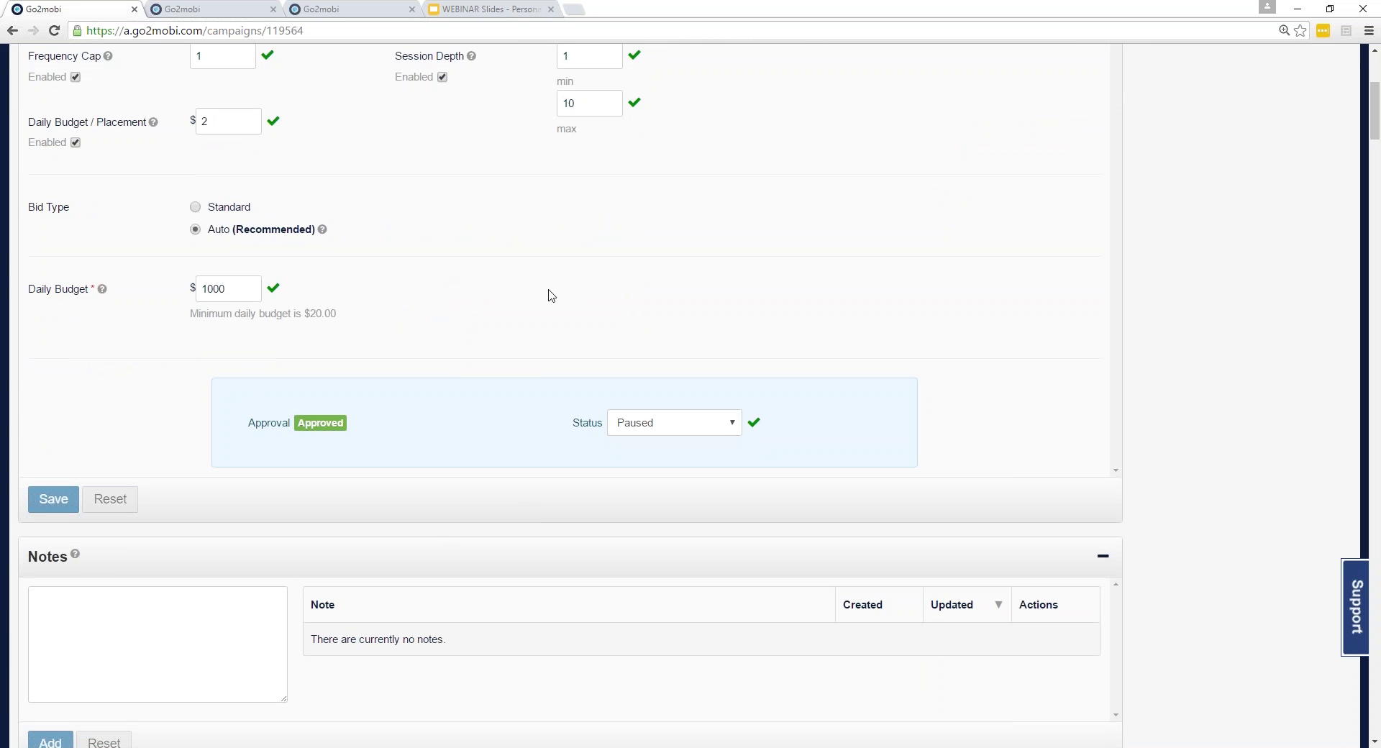
scroll(618, 381, "down", 2)
scroll(534, 490, "down", 3)
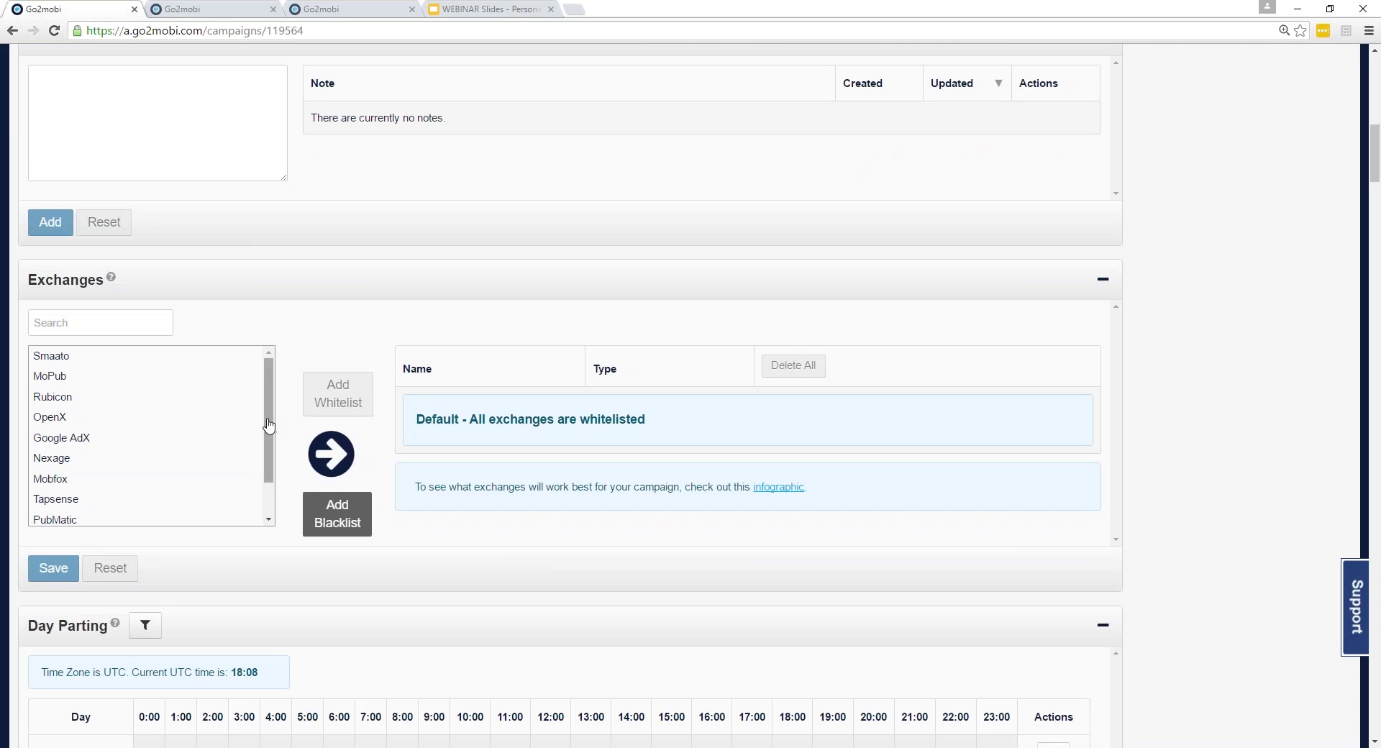
left_click_drag(271, 450, 259, 483)
scroll(255, 487, "up", 2)
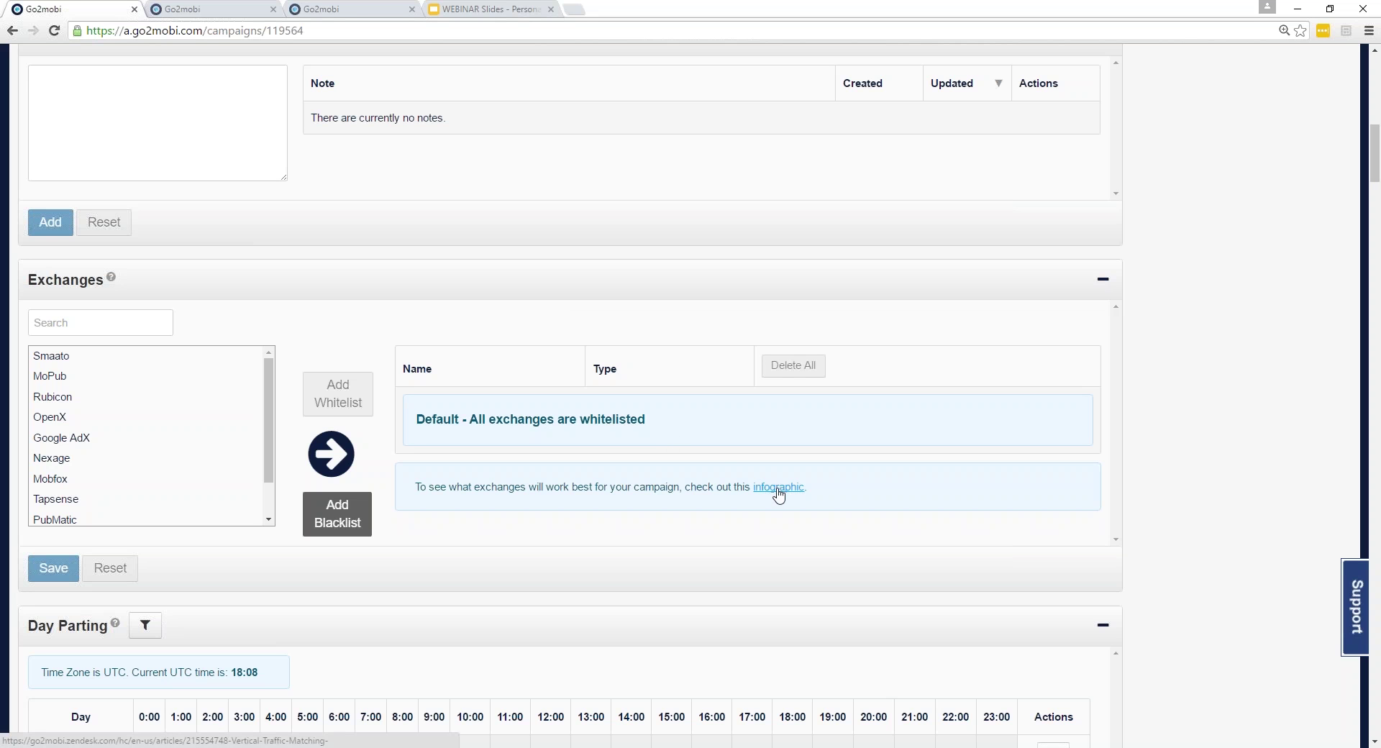
scroll(779, 494, "up", 15)
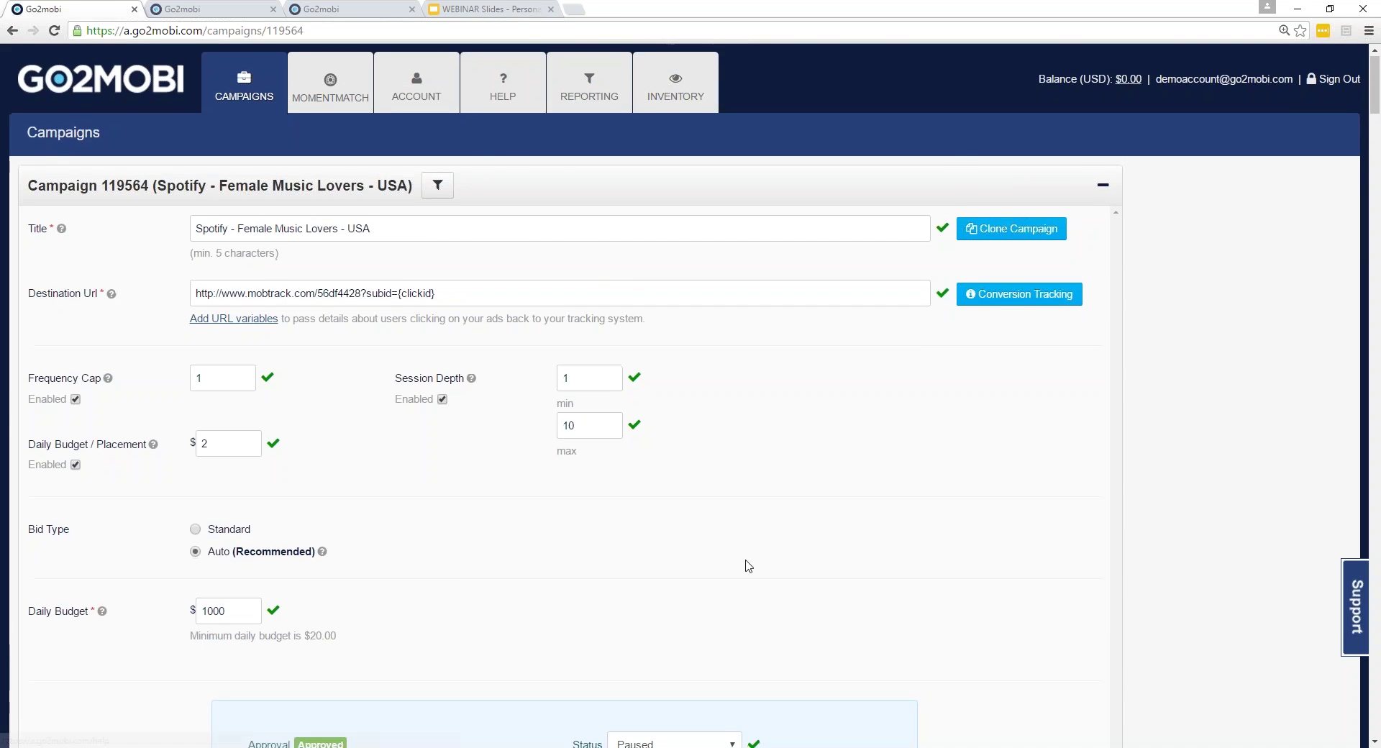
scroll(748, 567, "down", 10)
scroll(703, 511, "down", 3)
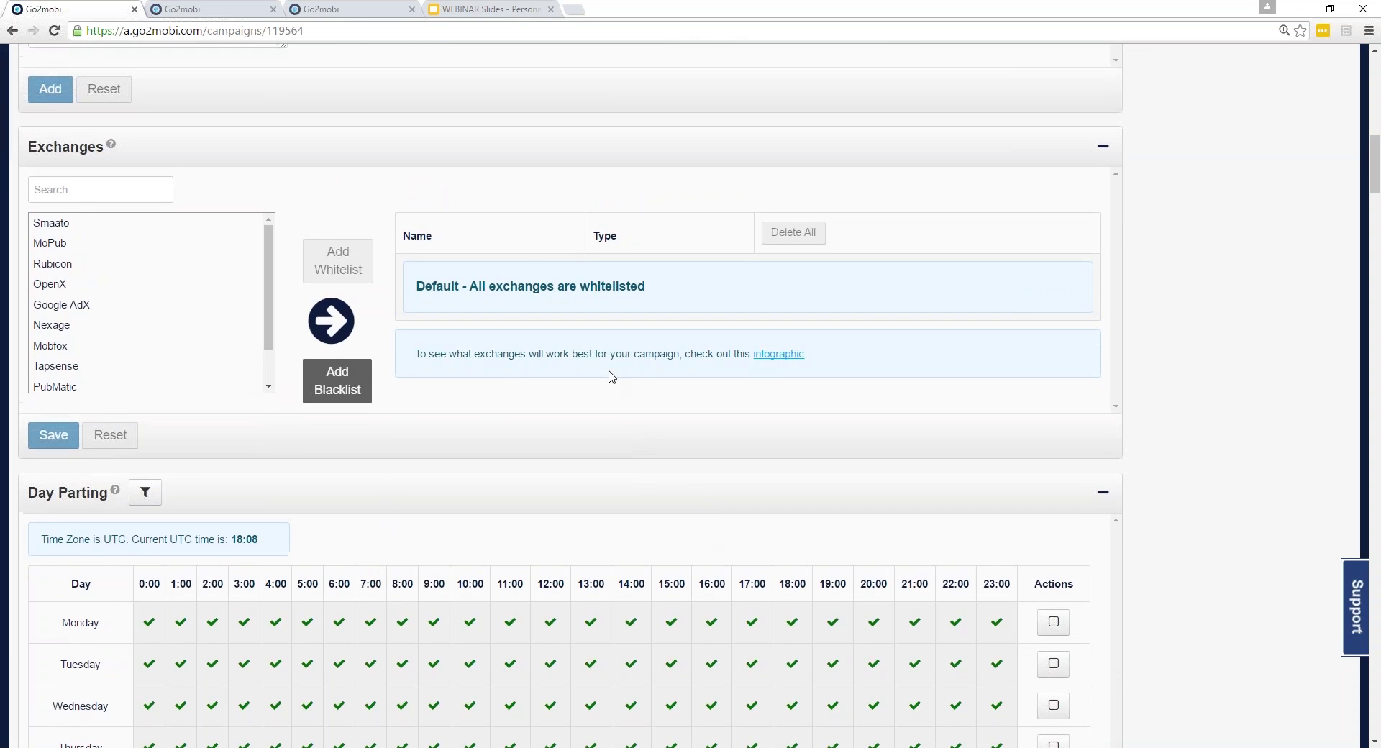
scroll(612, 376, "up", 1)
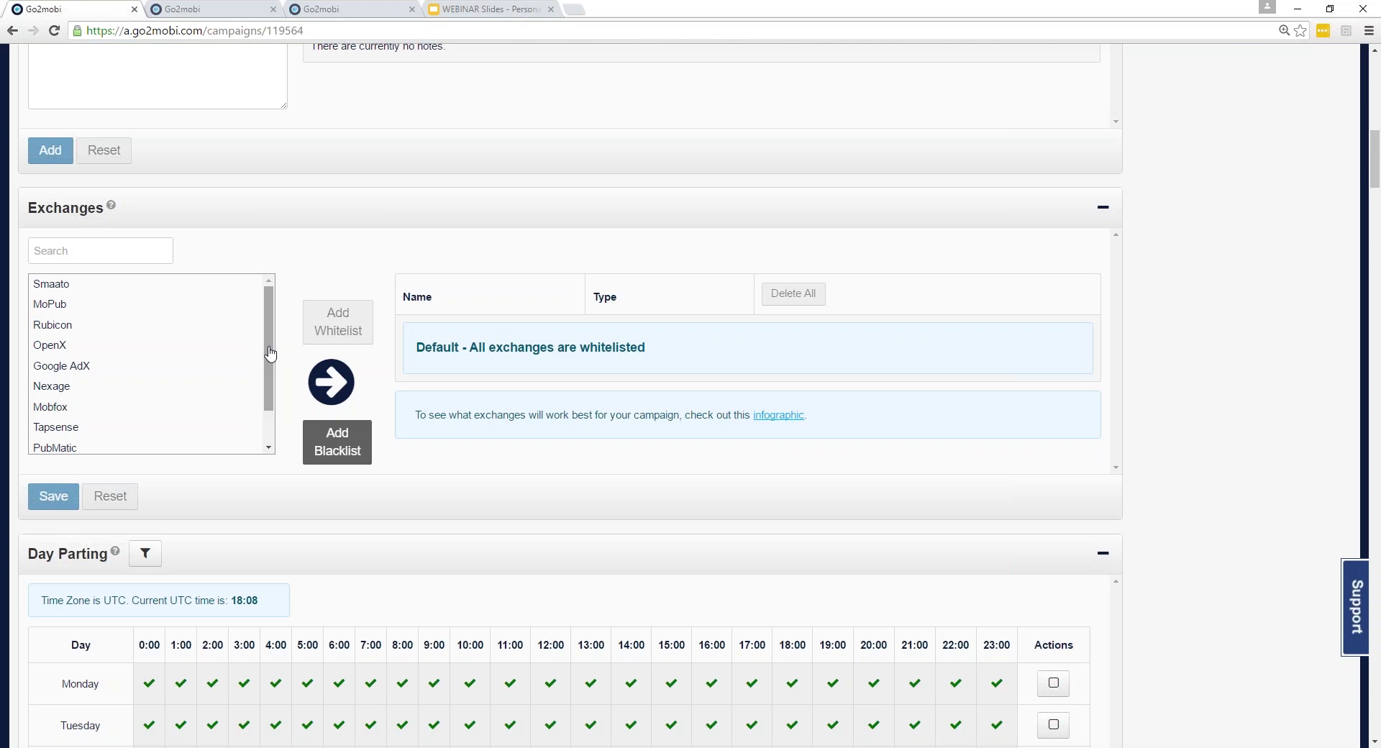
Review the campaign's Day Parting schedule and the region targeting options under Geo Locations
scroll(719, 545, "down", 3)
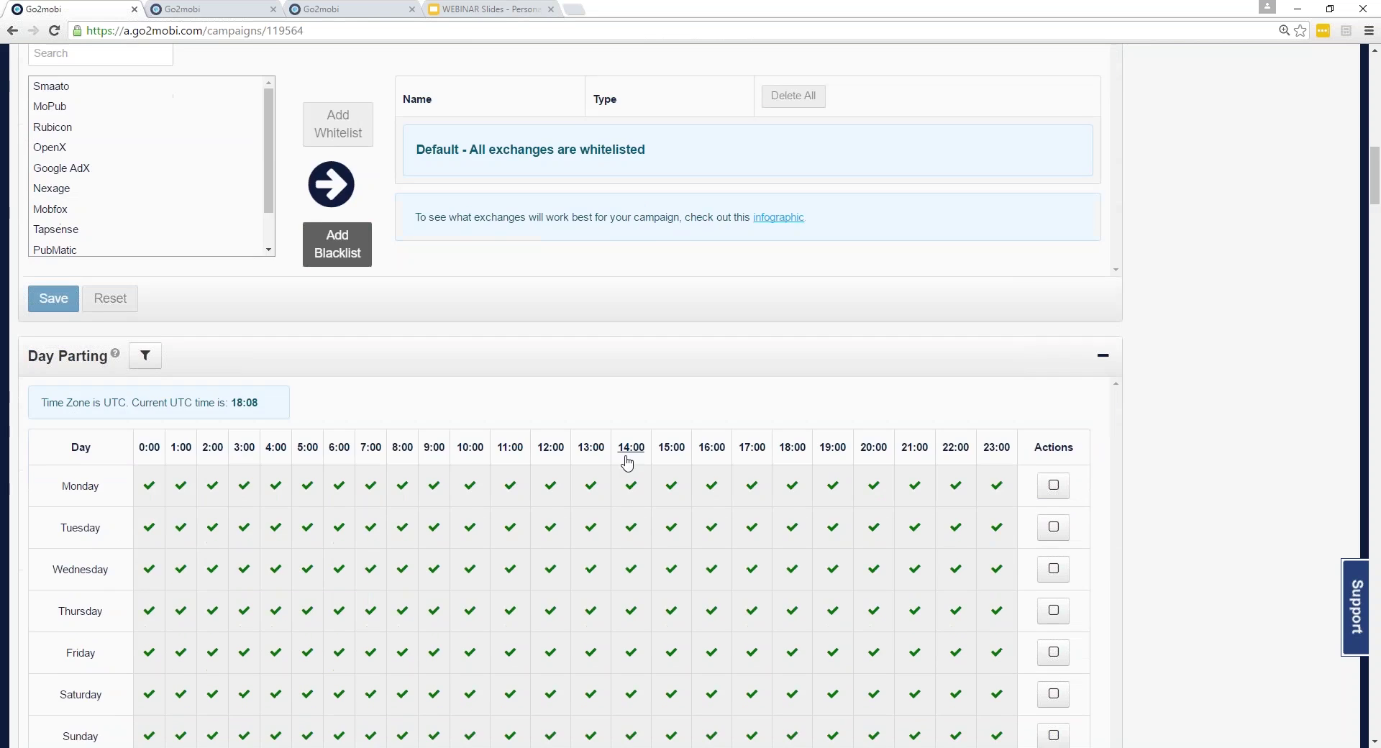
scroll(628, 463, "down", 3)
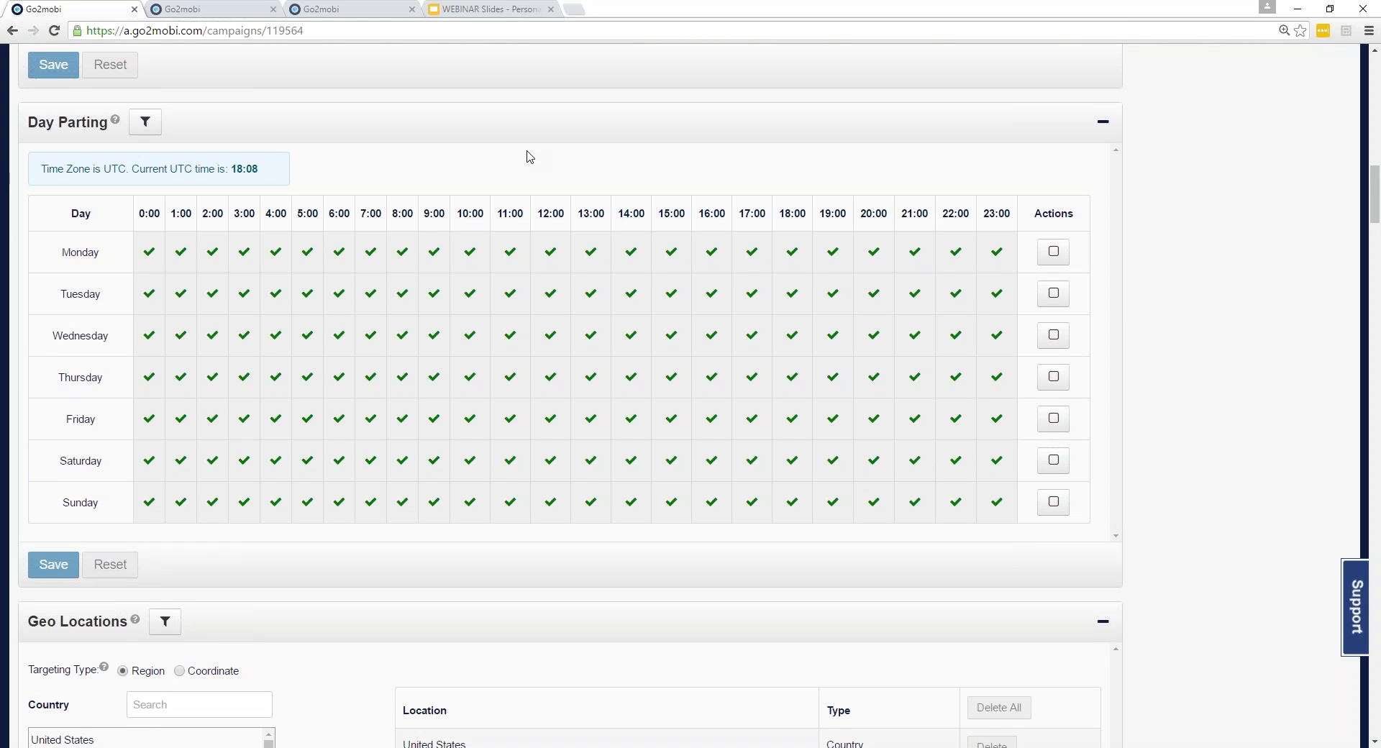
scroll(529, 156, "down", 6)
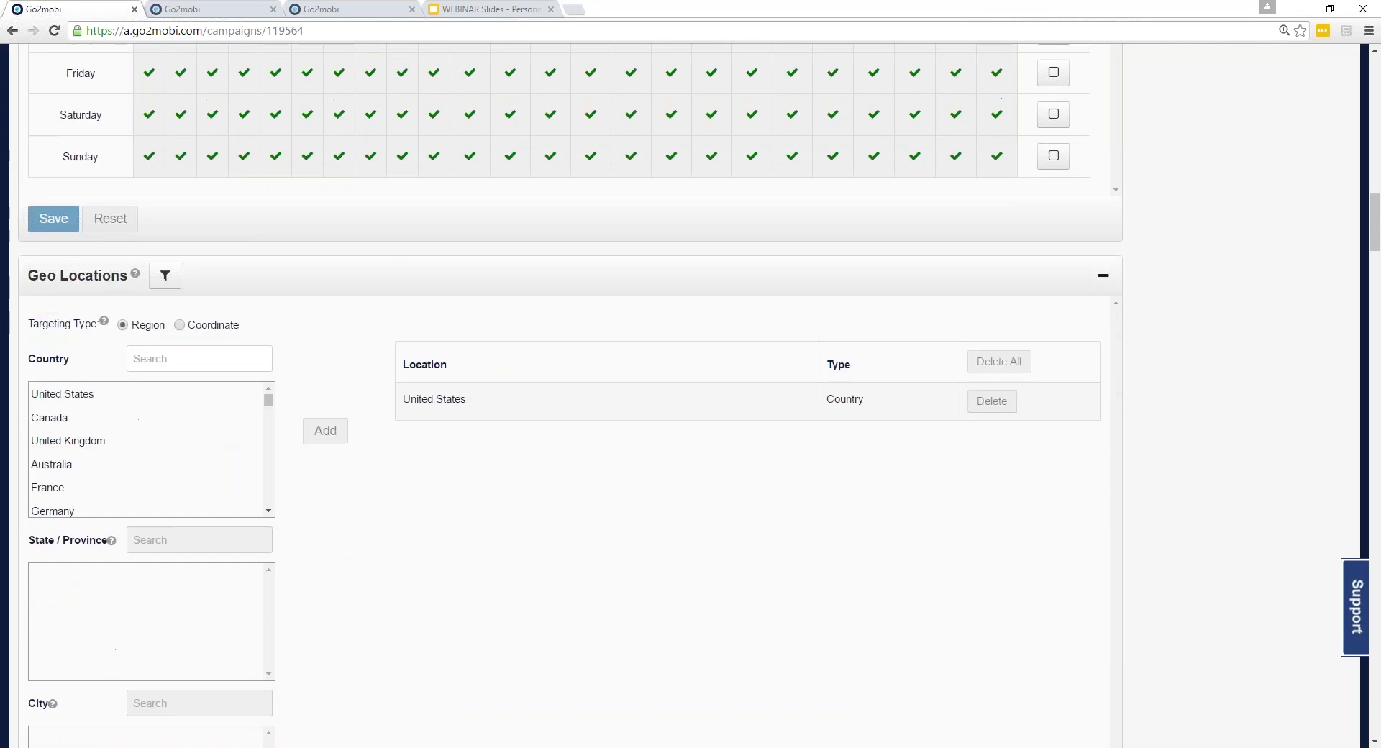
scroll(554, 194, "down", 1)
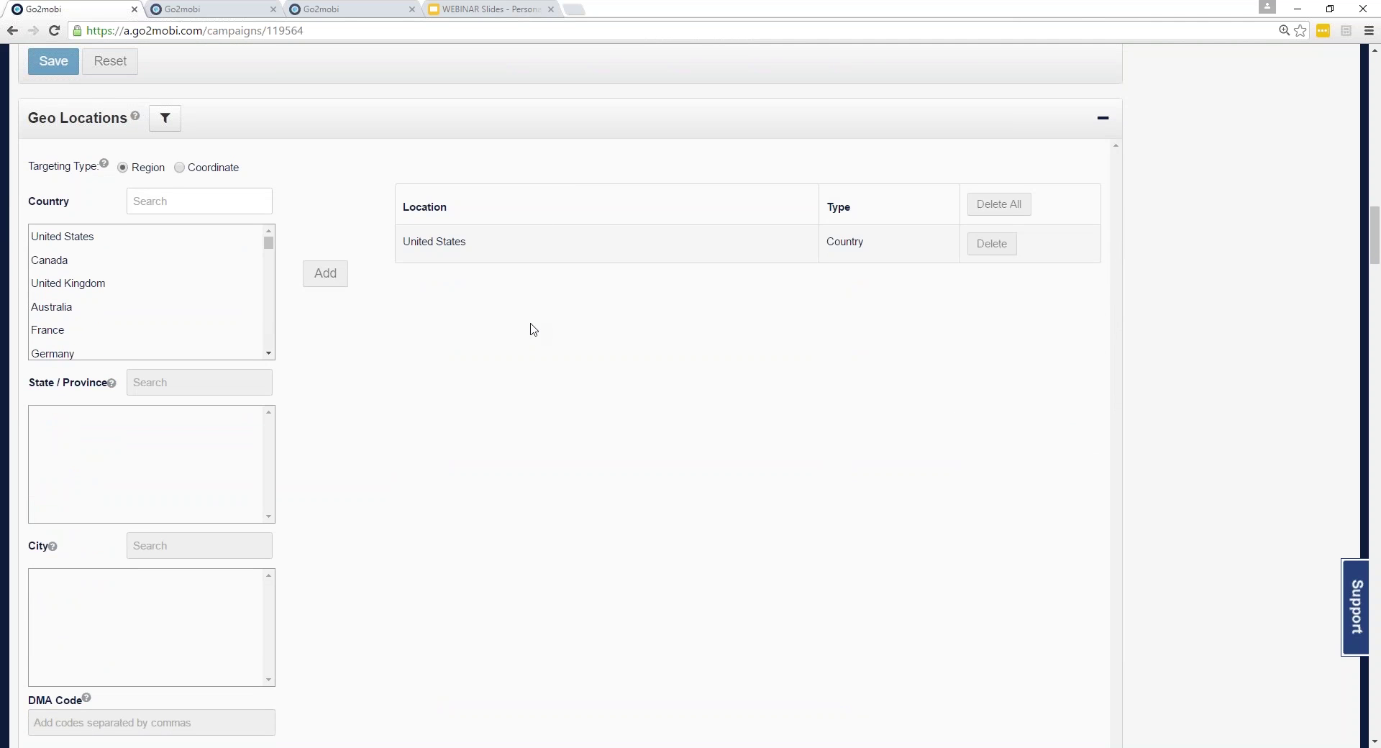
scroll(533, 329, "down", 3)
scroll(462, 395, "up", 5)
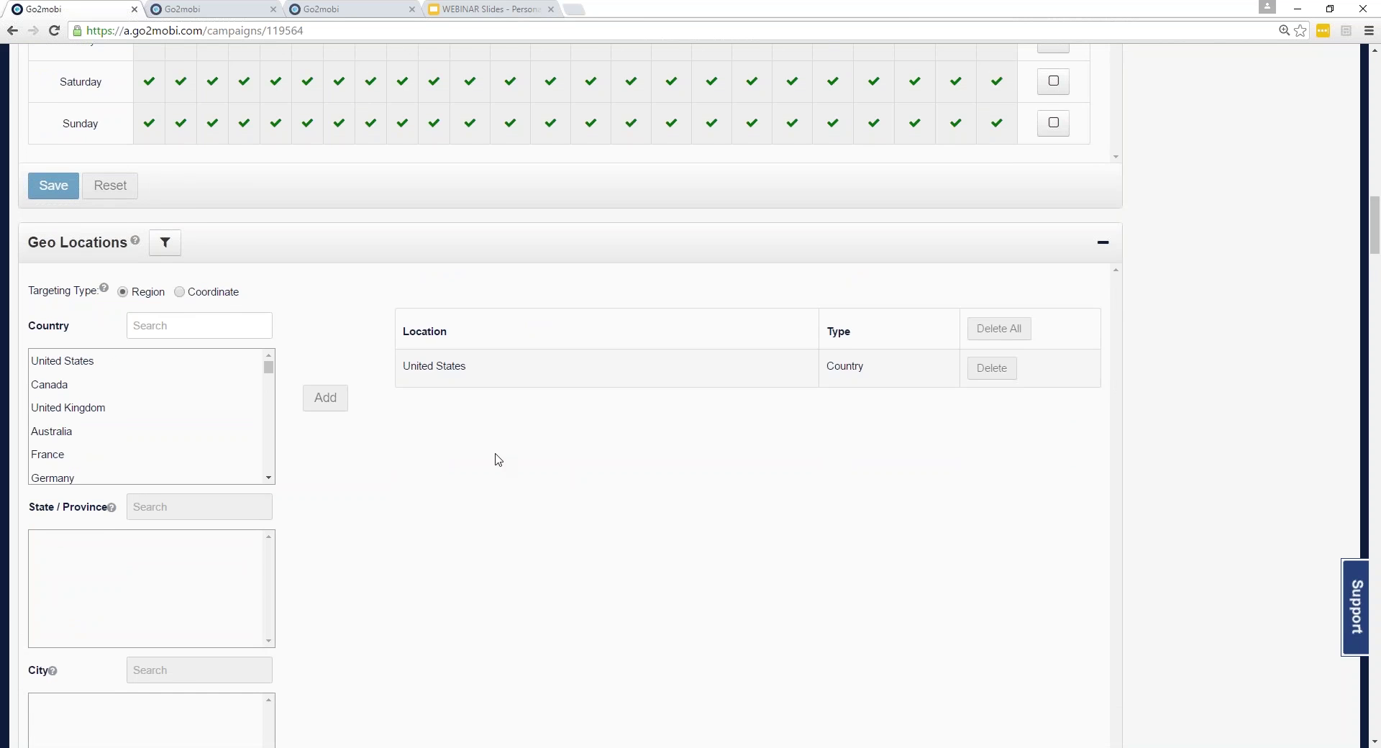
scroll(498, 460, "down", 1)
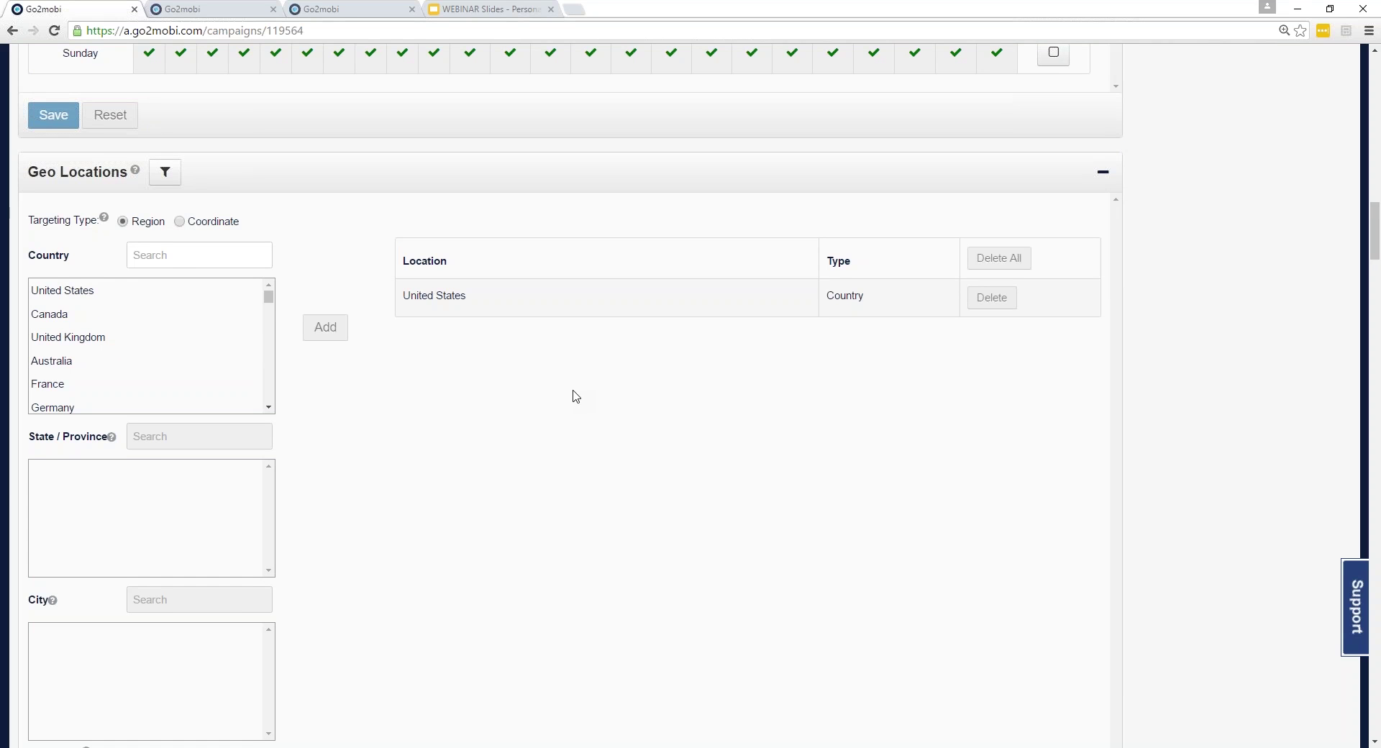
scroll(577, 397, "down", 2)
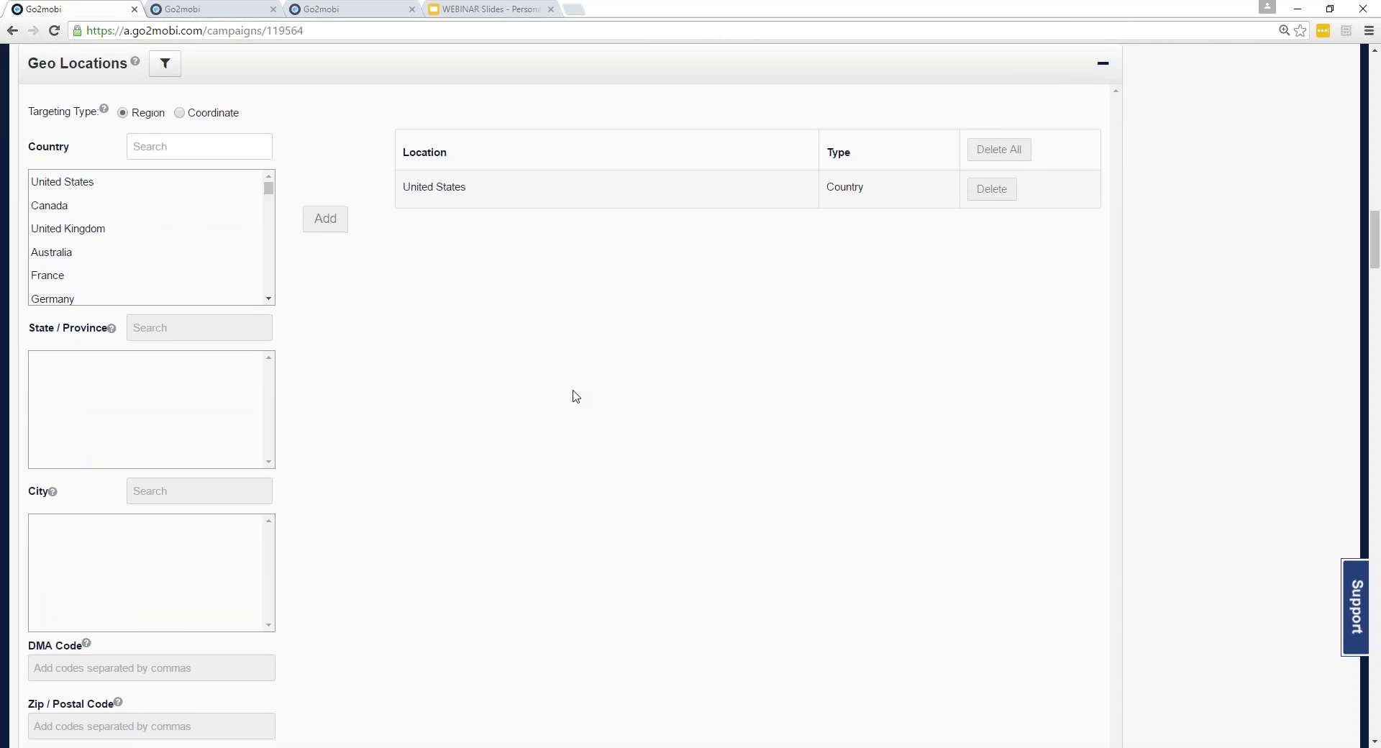
Review the campaign's IP Addresses, Carriers and Placement Type targeting sections
scroll(576, 397, "down", 6)
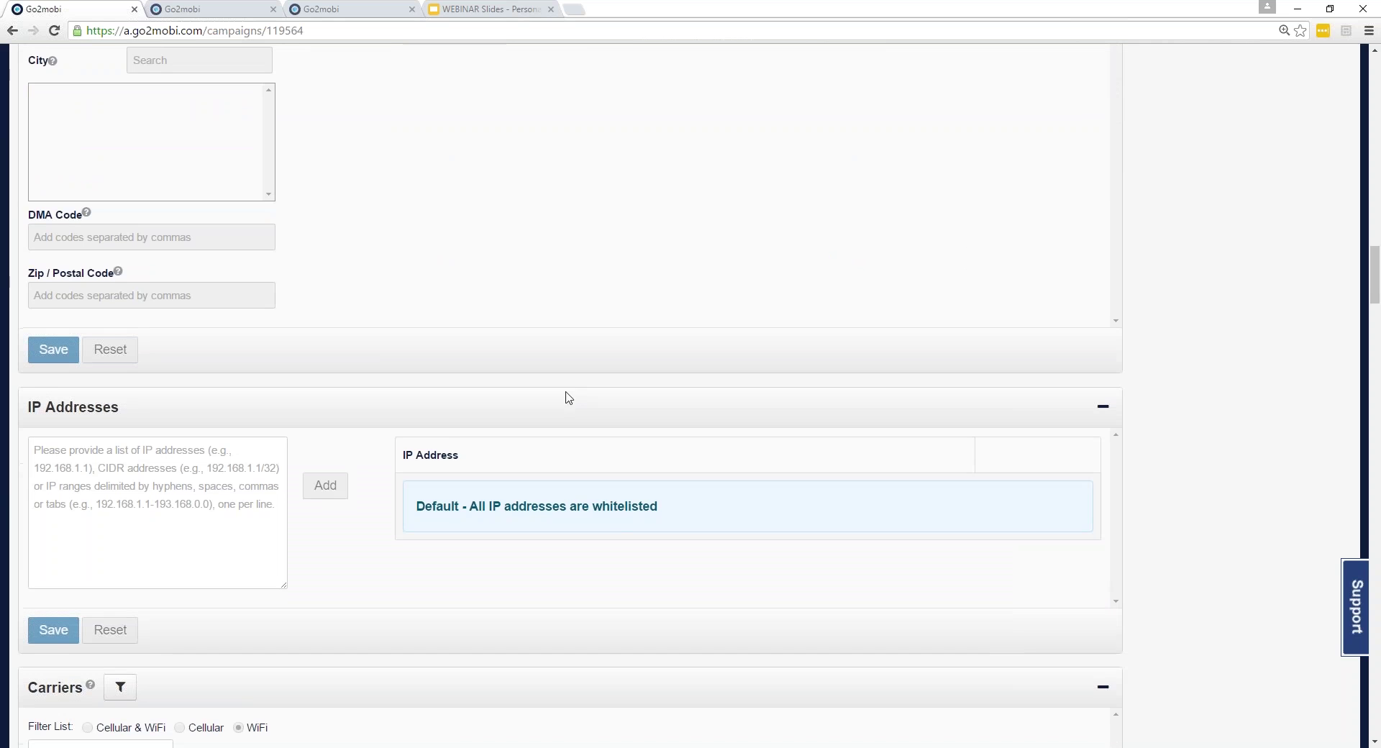
scroll(613, 545, "down", 1)
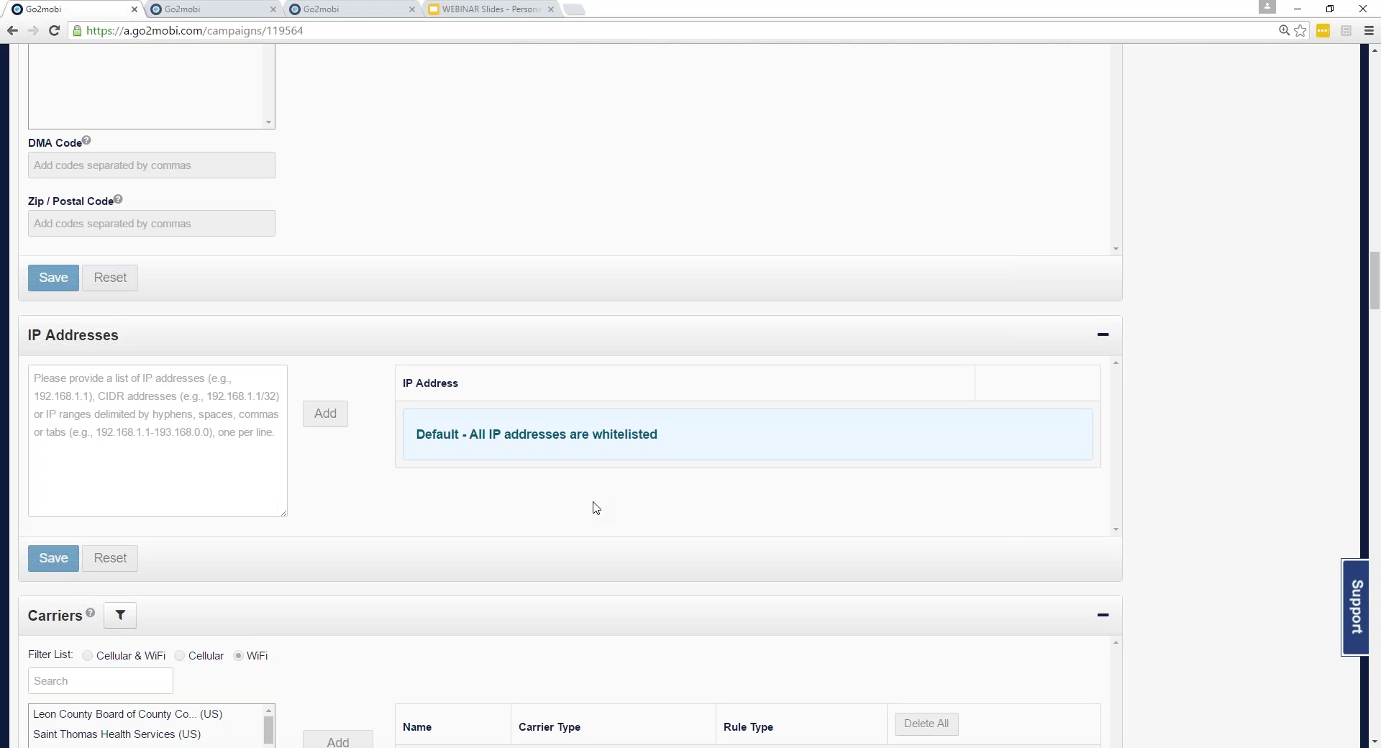
scroll(595, 507, "down", 5)
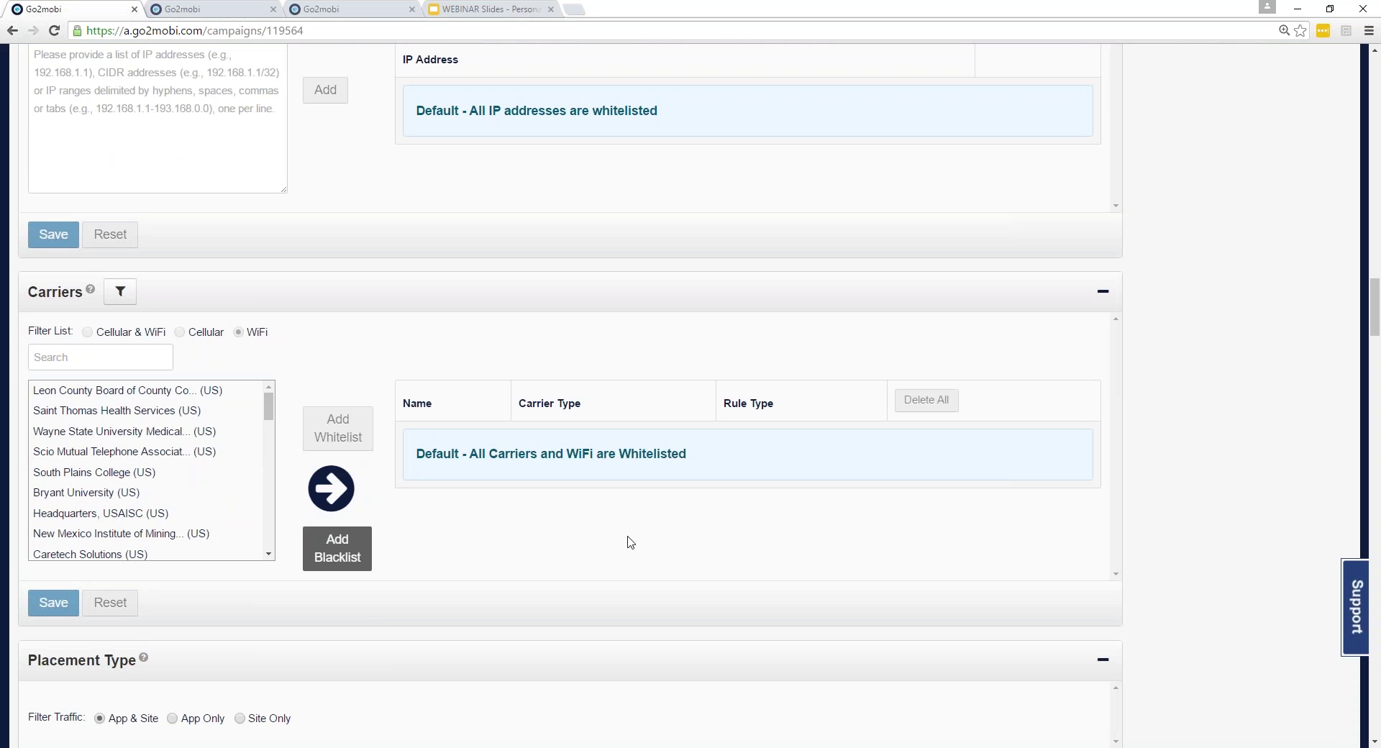
scroll(618, 535, "down", 1)
scroll(608, 525, "down", 3)
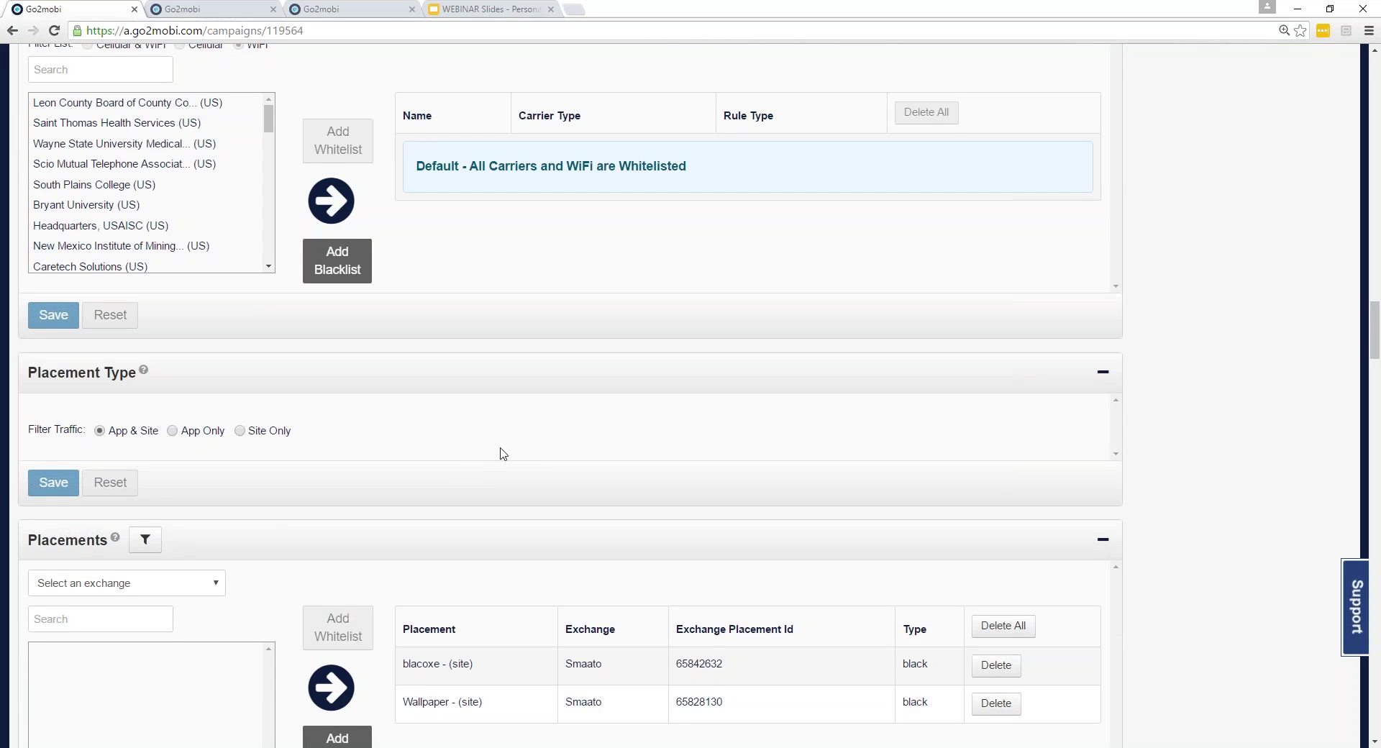
List the MoPub exchange's placements in the Placements section and browse through them
scroll(526, 461, "down", 3)
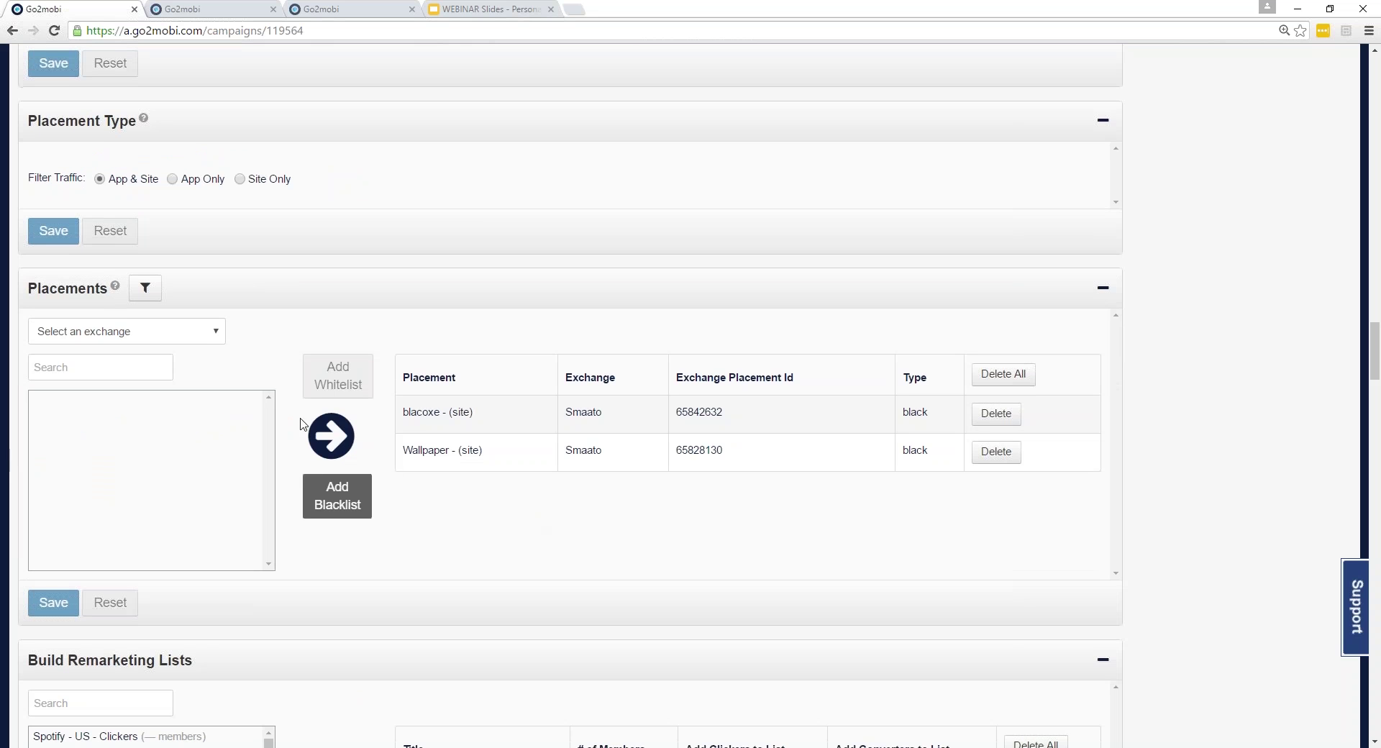
left_click(218, 334)
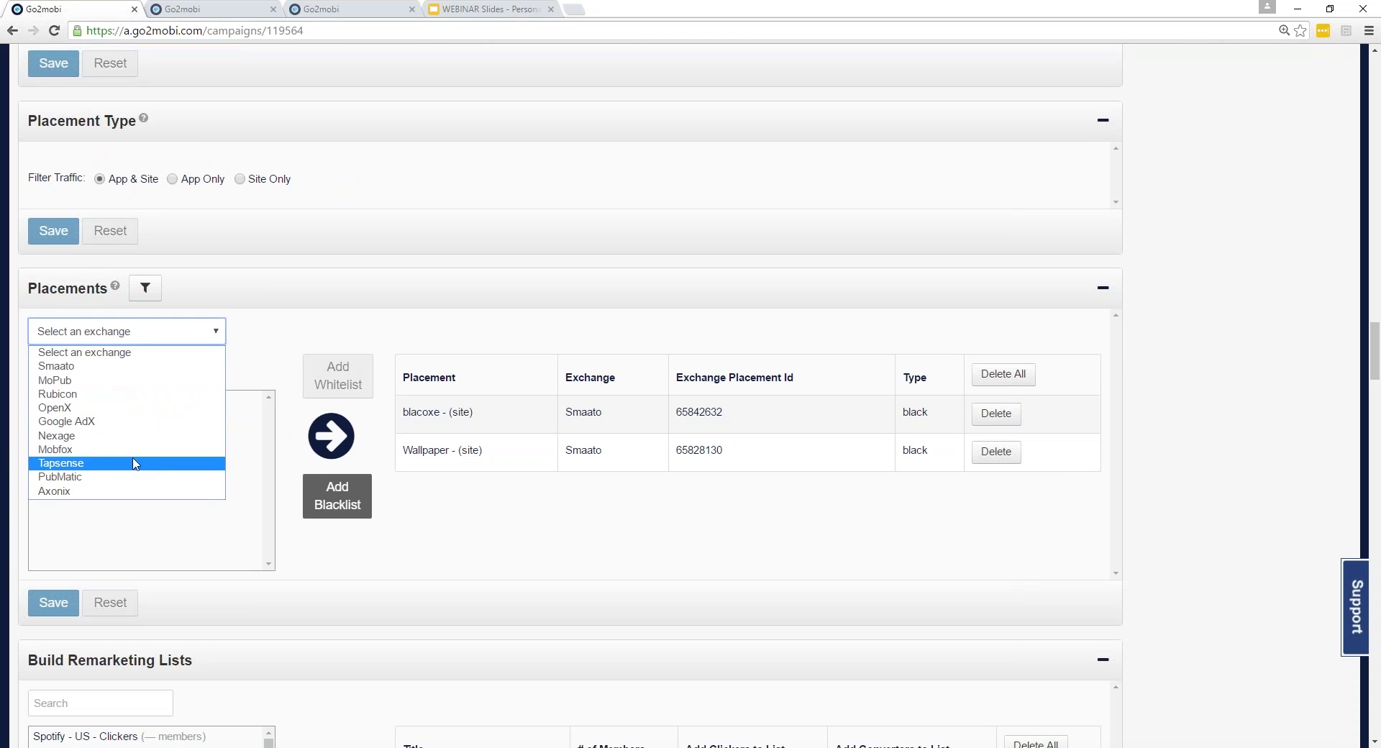
left_click(114, 381)
left_click(63, 367)
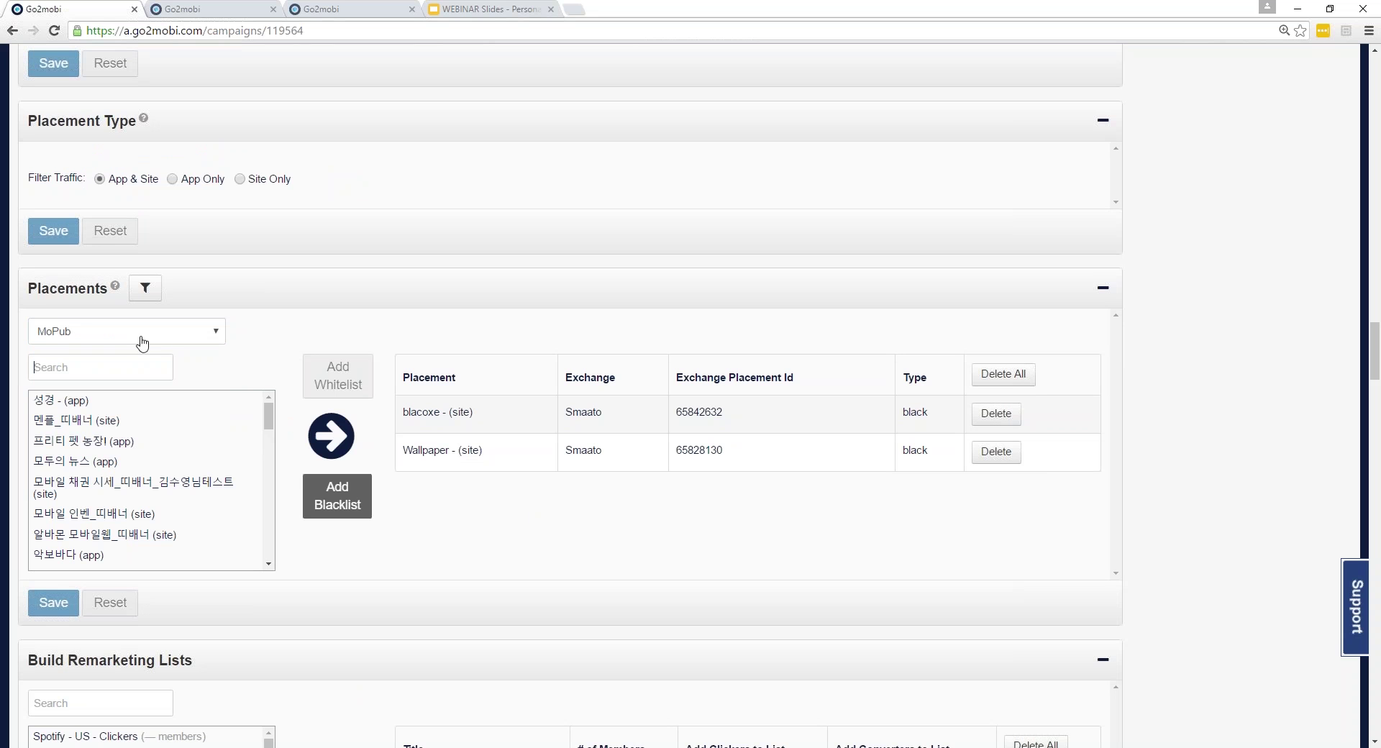
left_click_drag(269, 416, 283, 591)
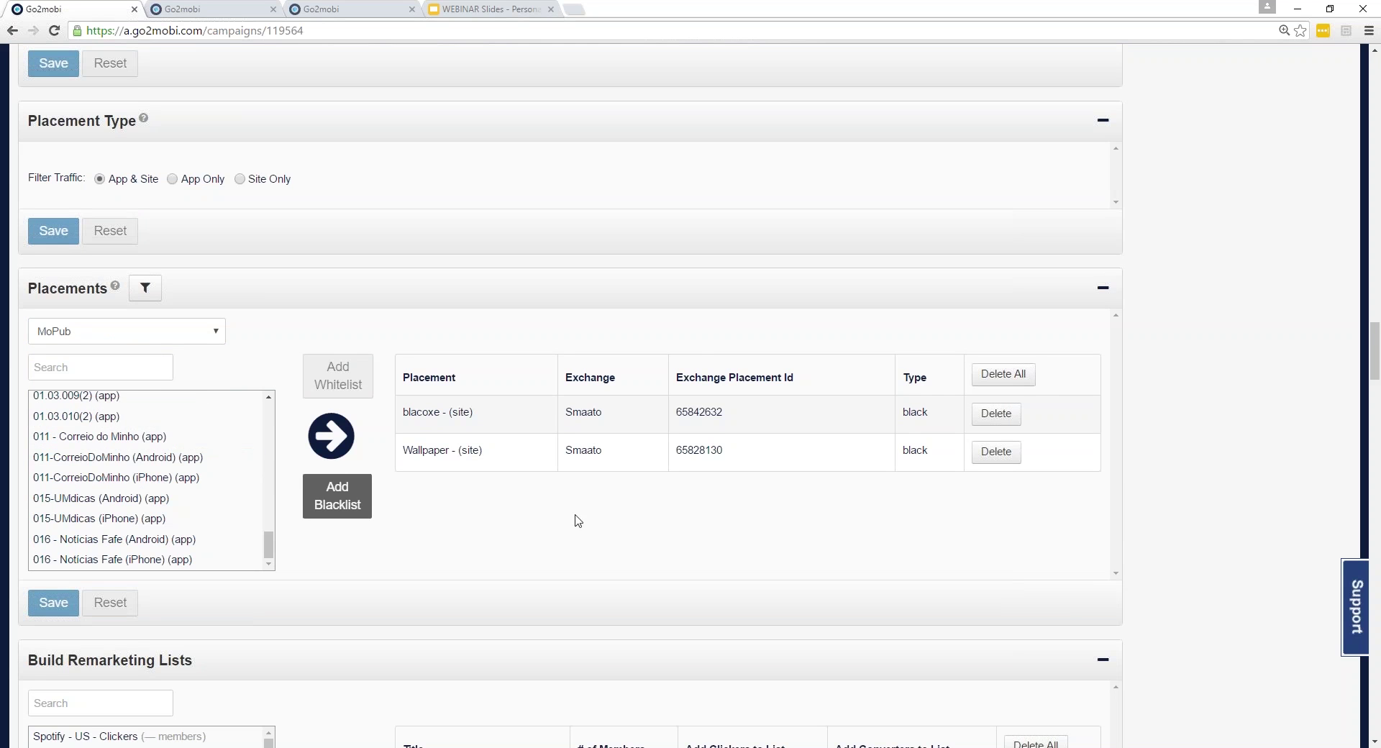
Examine how the campaign builds remarketing lists from clickers and converters, and the options for targeting those lists
scroll(700, 540, "down", 4)
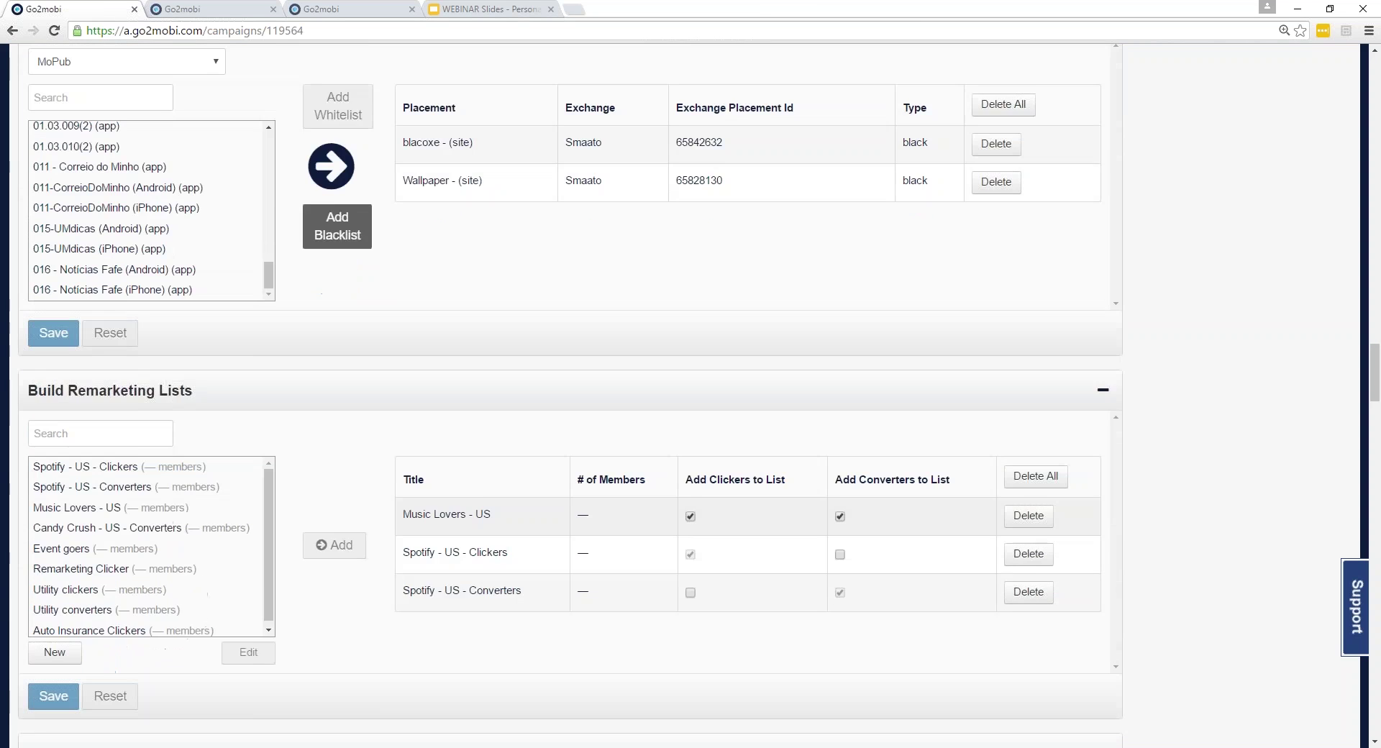
scroll(525, 363, "down", 2)
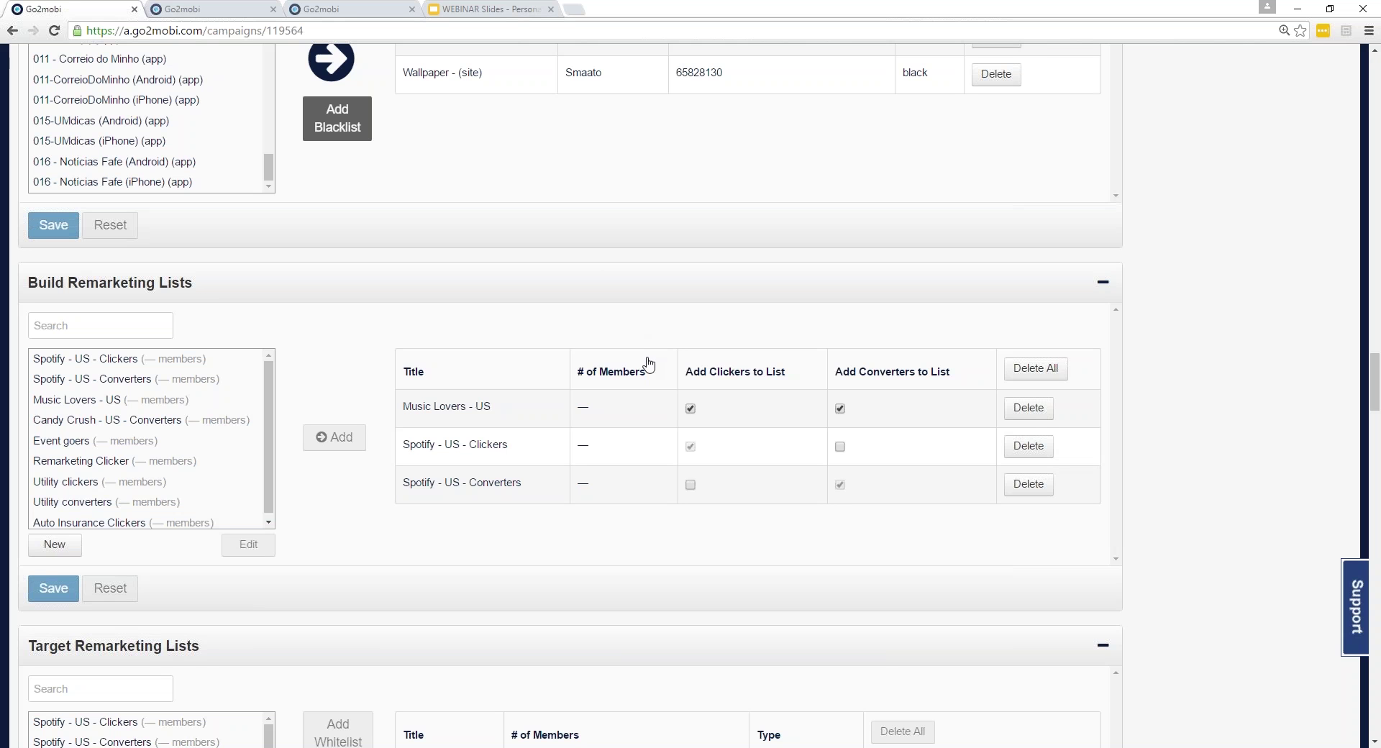
scroll(626, 324, "down", 1)
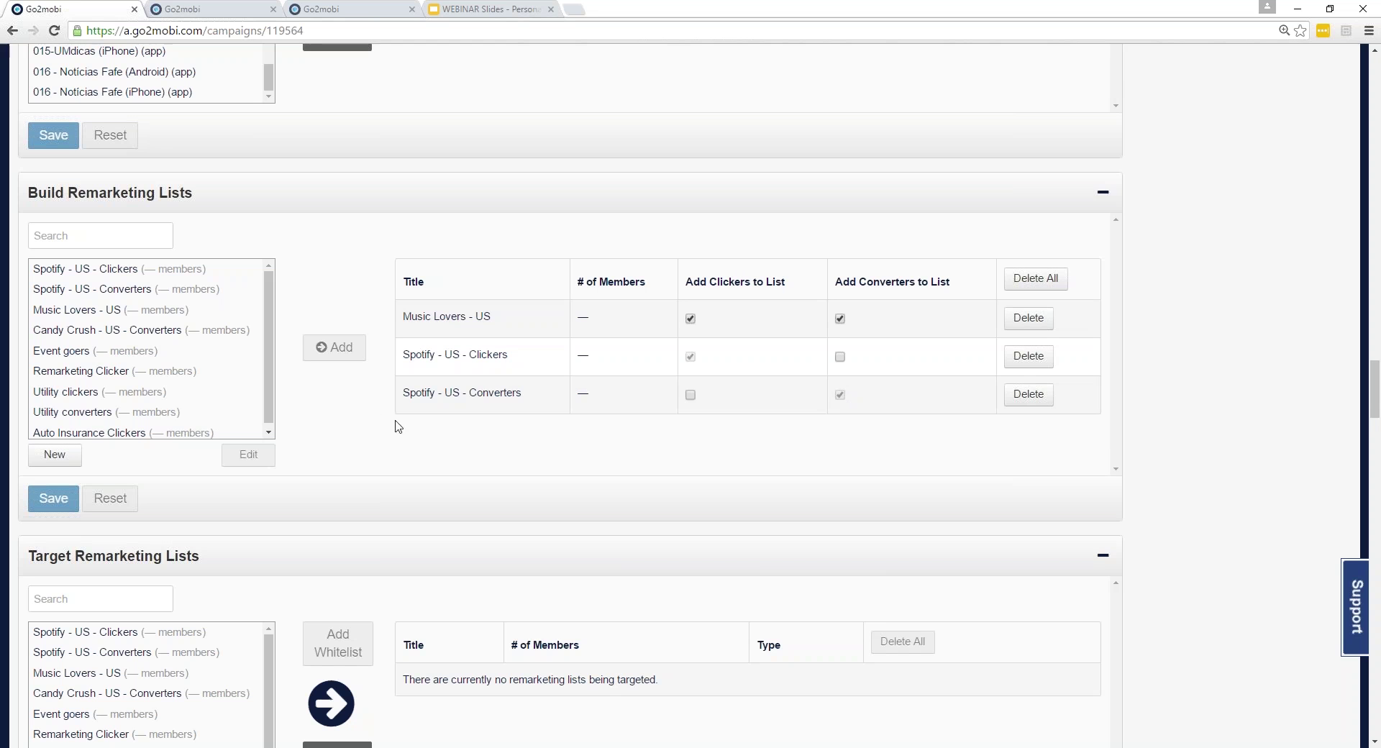
scroll(379, 419, "down", 1)
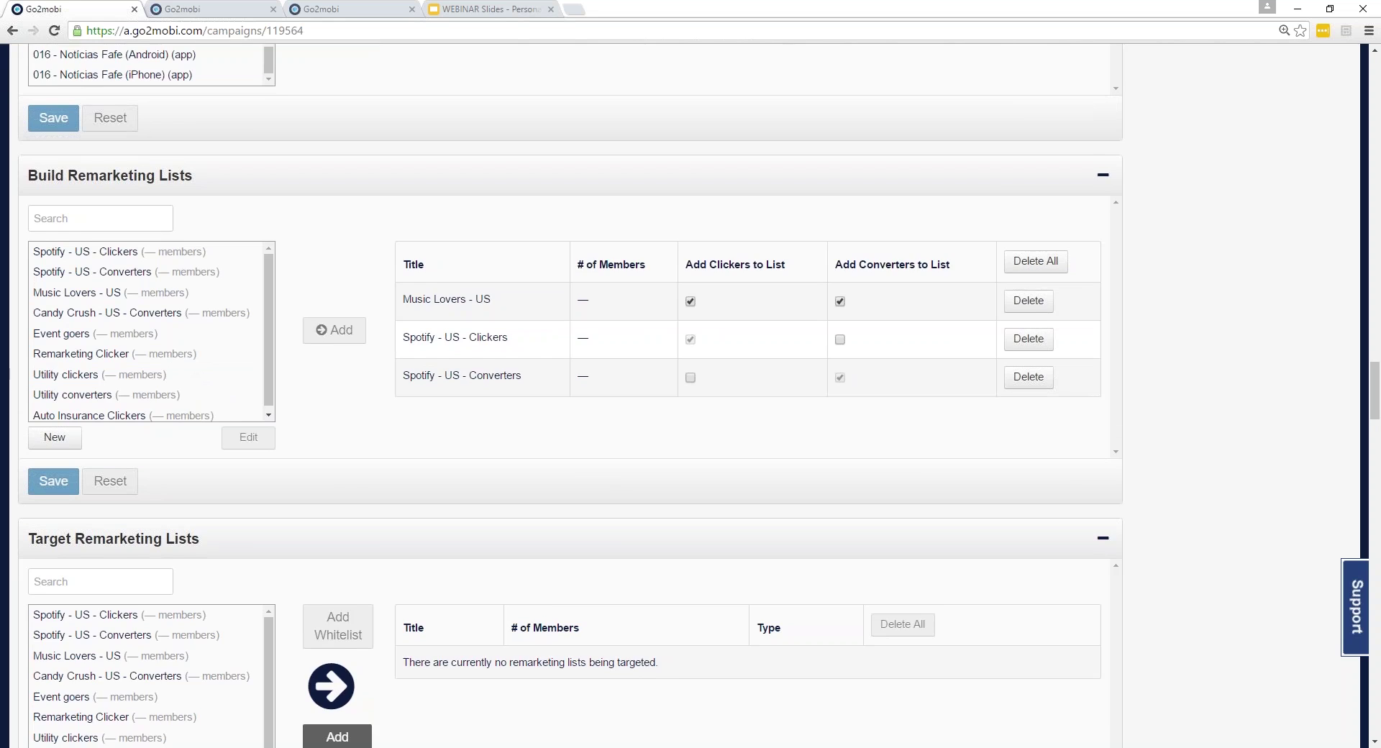
scroll(223, 431, "down", 2)
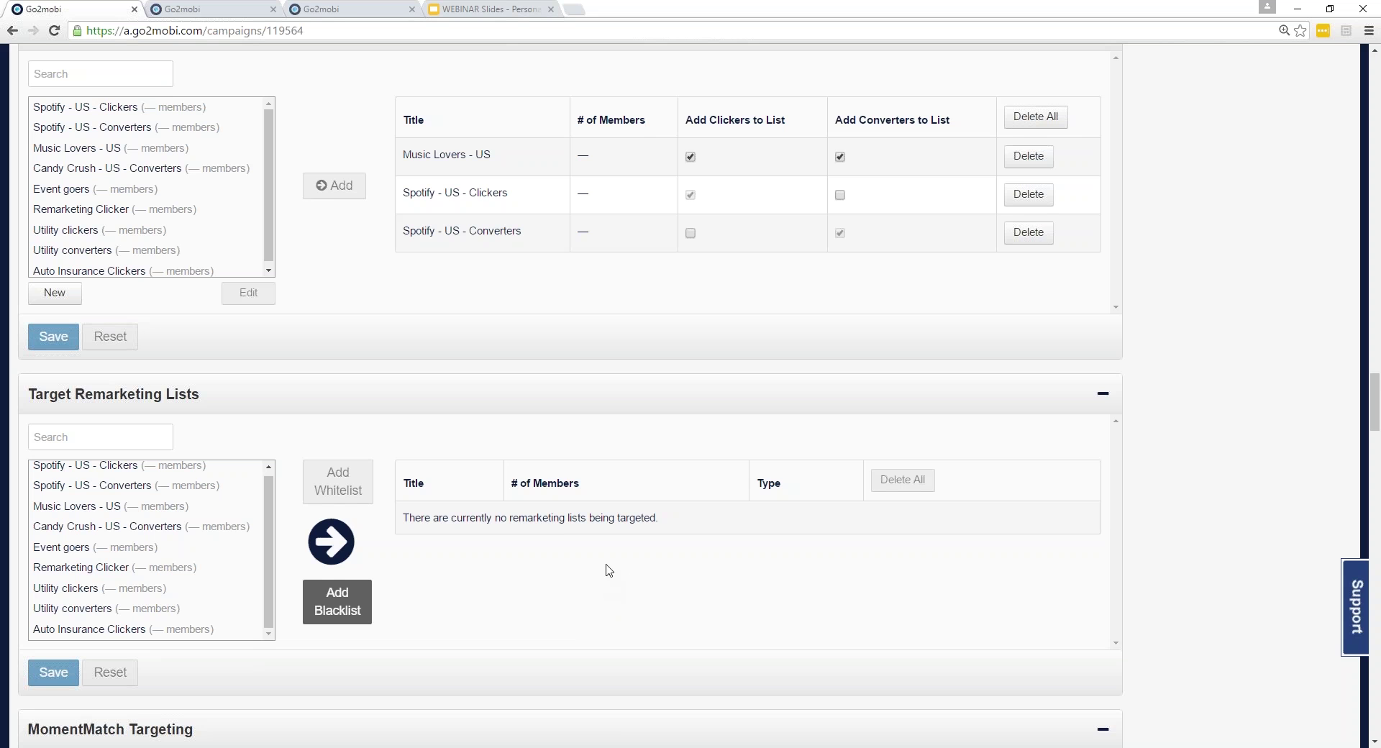
Review the campaign's Target Remarketing Lists and MomentMatch Targeting sections, continuing down to Auto Rules
scroll(608, 570, "down", 5)
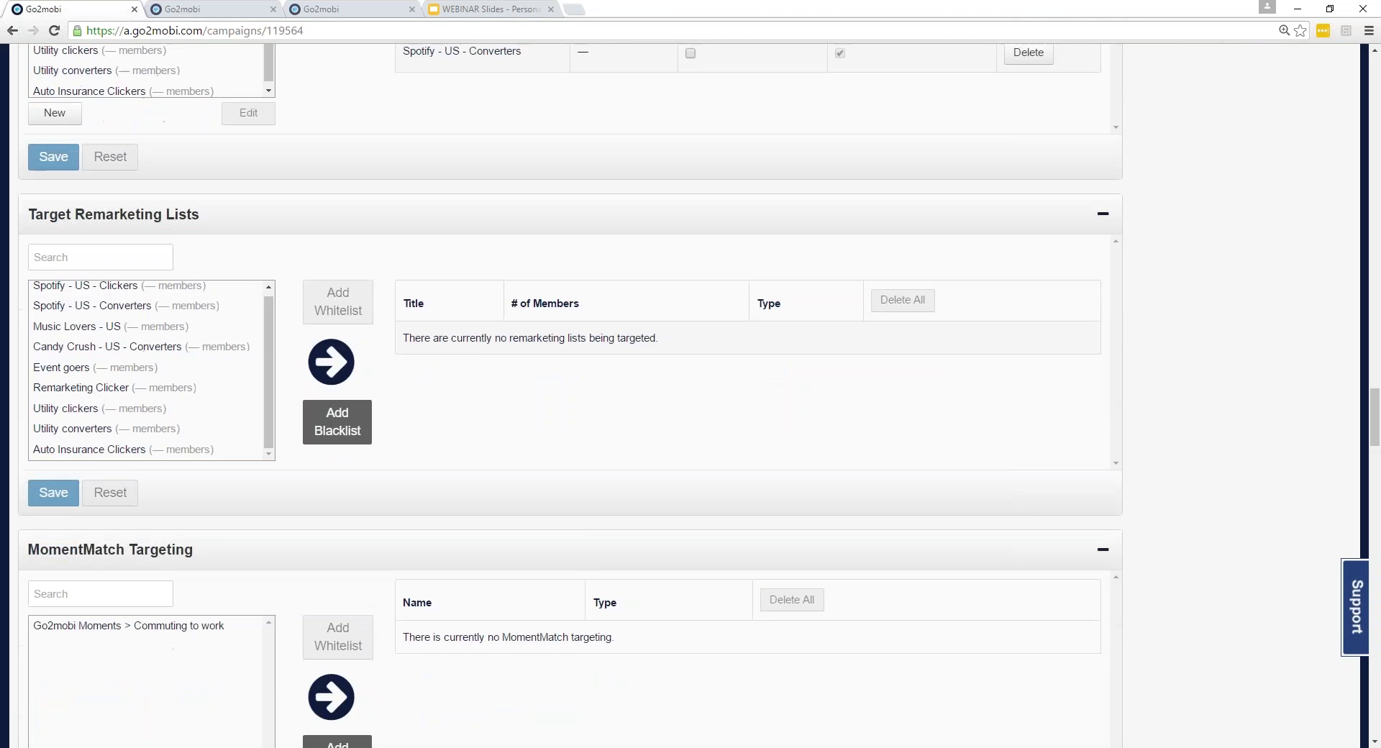
scroll(595, 581, "down", 1)
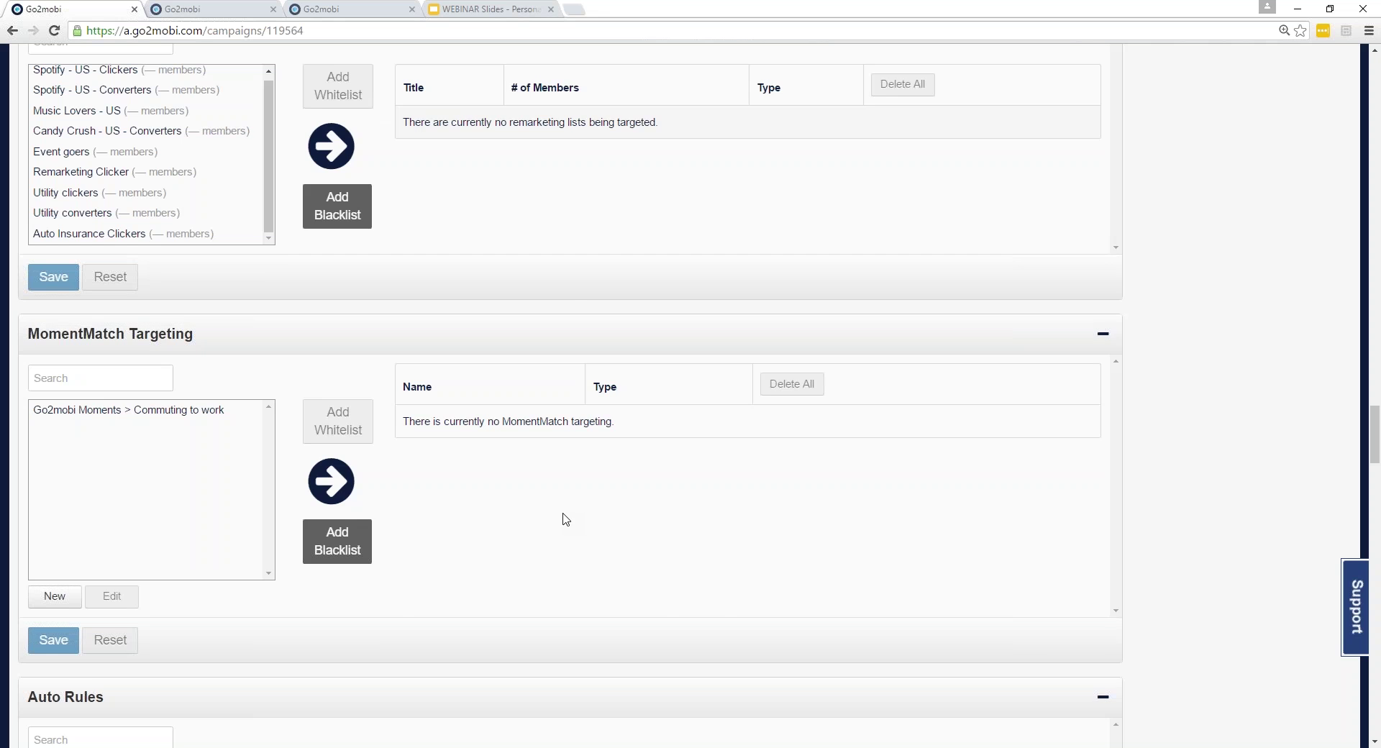
scroll(563, 518, "down", 2)
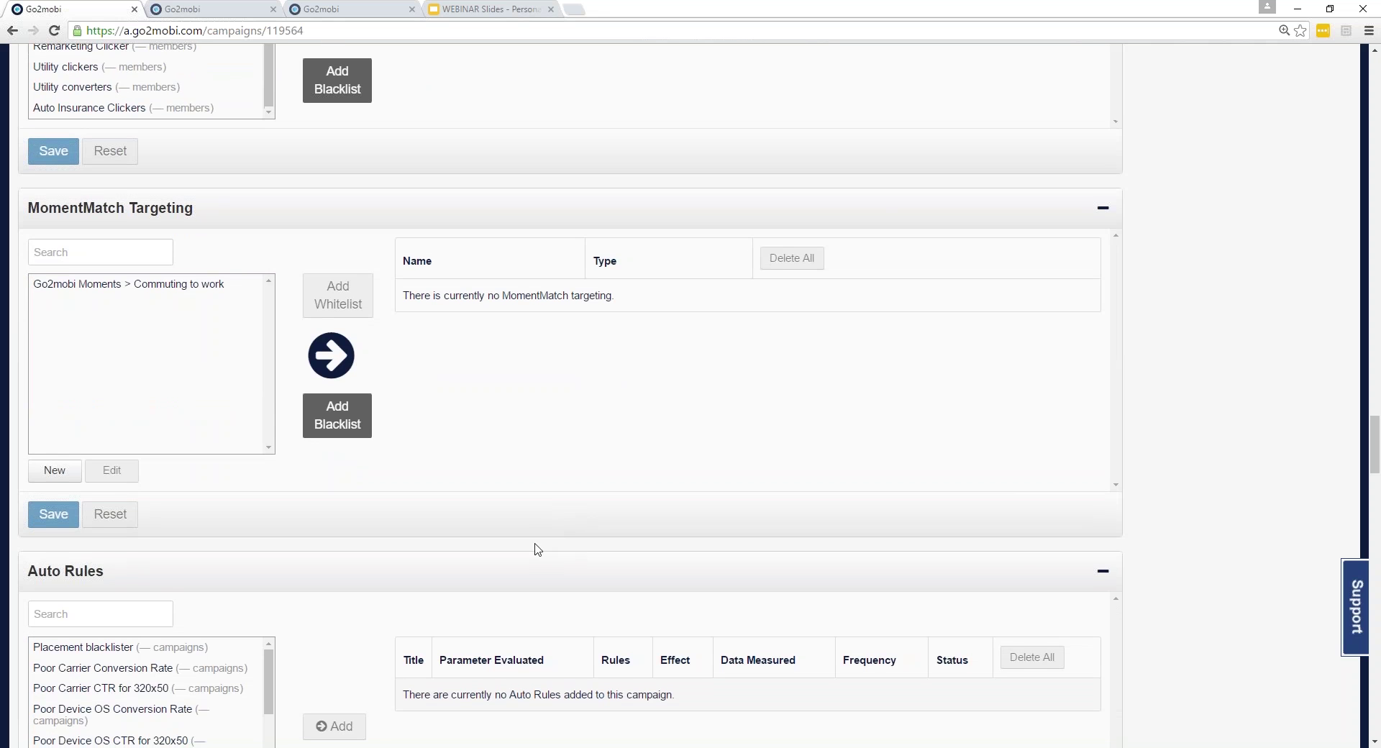
scroll(552, 557, "down", 2)
scroll(547, 560, "down", 2)
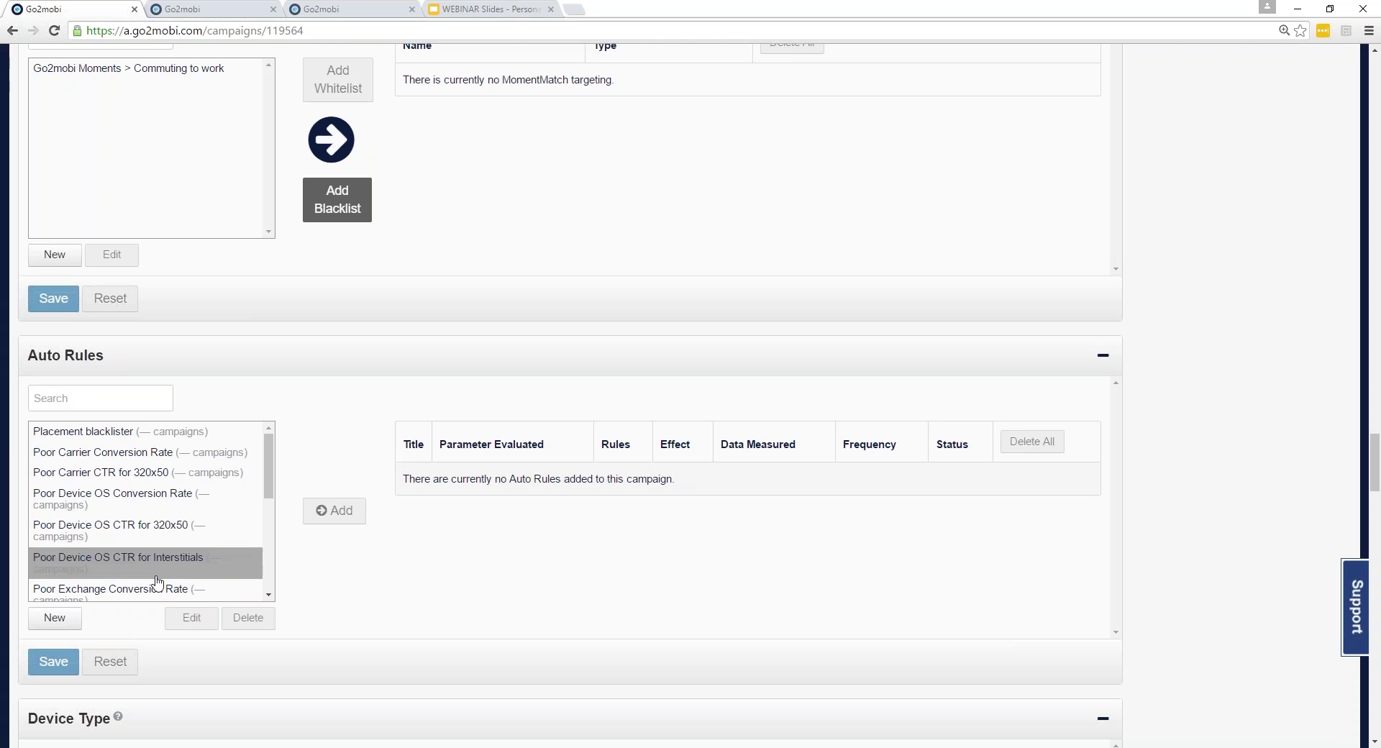
Start a new auto rule and look through the choices for the data to analyze and the parameter to report on
left_click(55, 618)
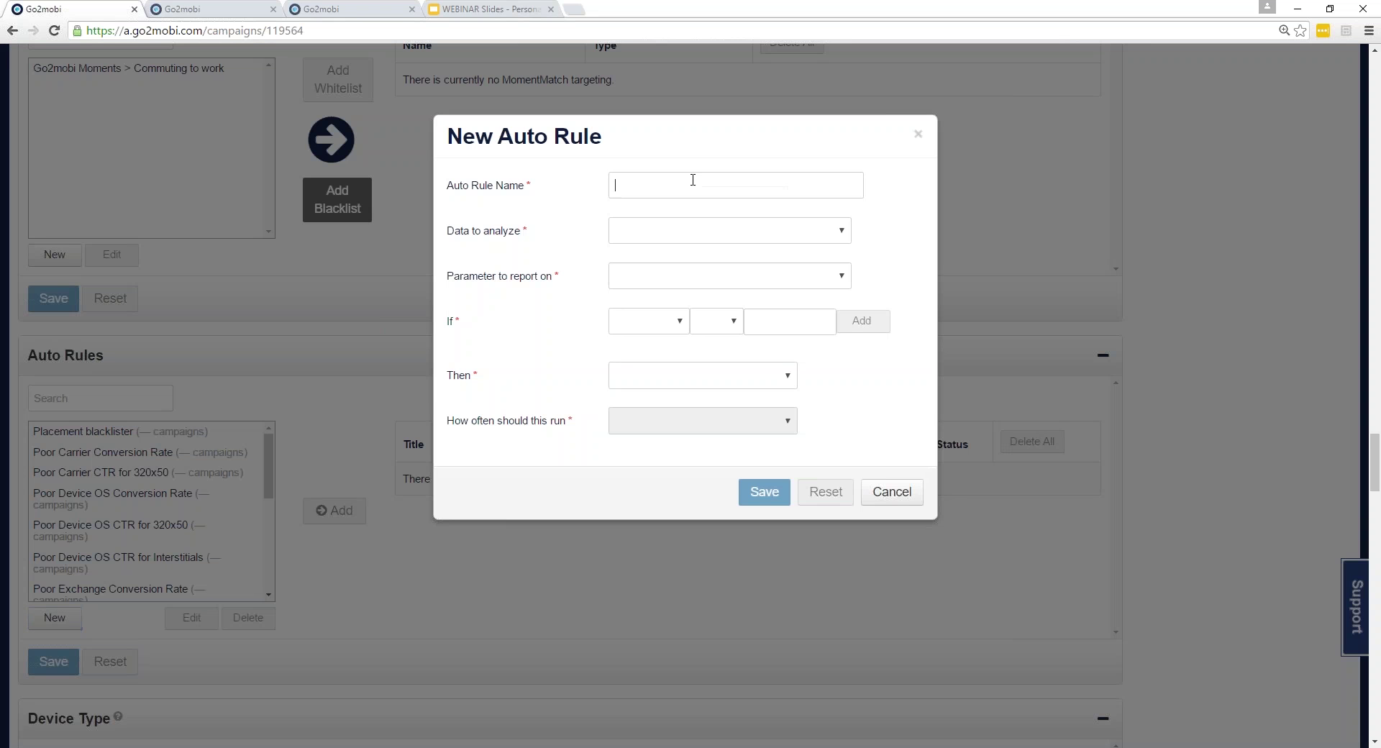
left_click(842, 233)
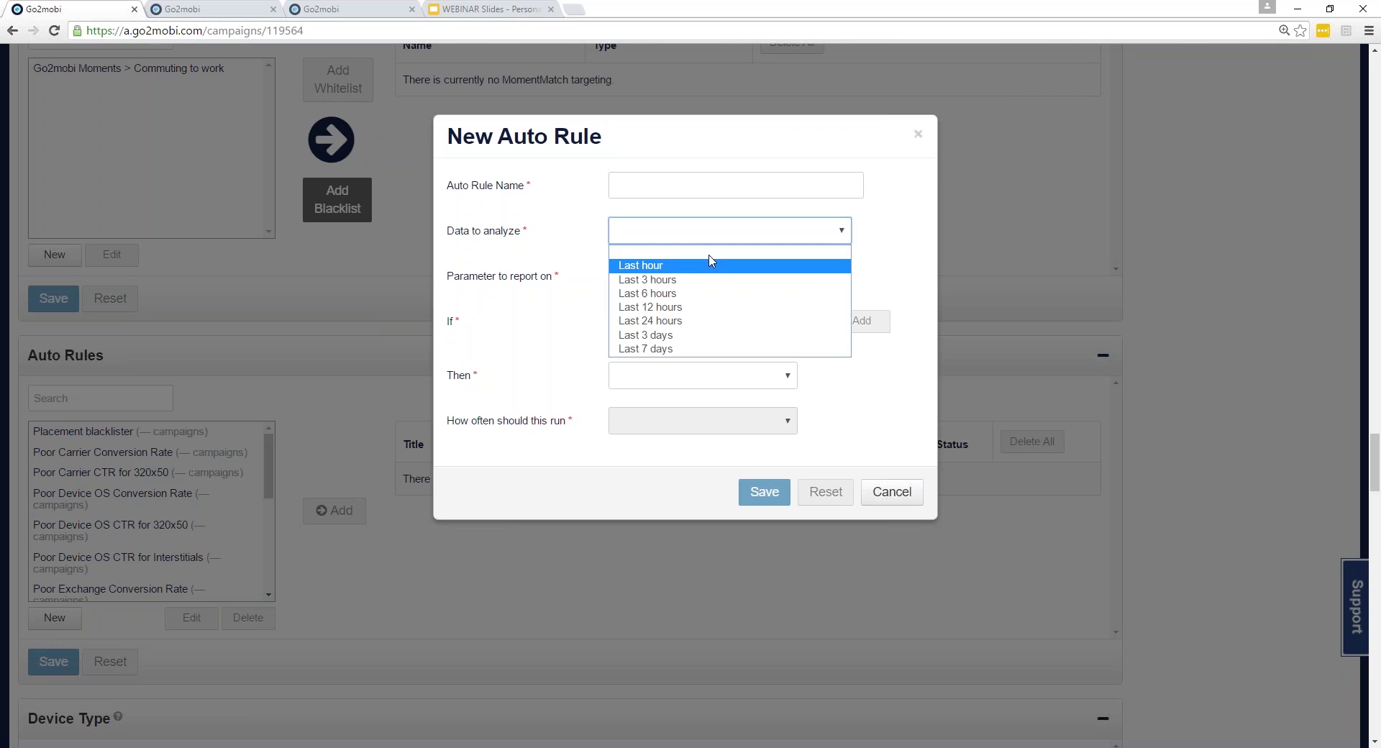
left_click(594, 210)
left_click(731, 276)
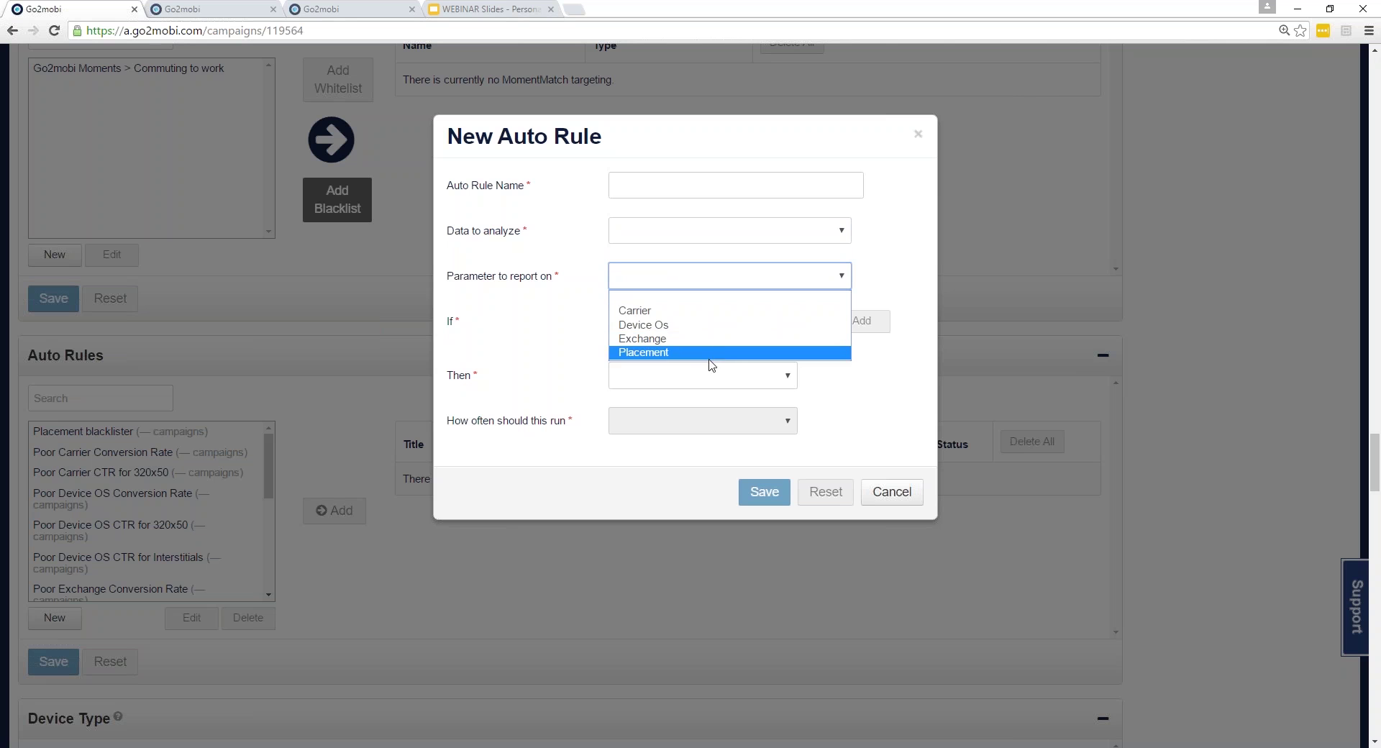
left_click(719, 298)
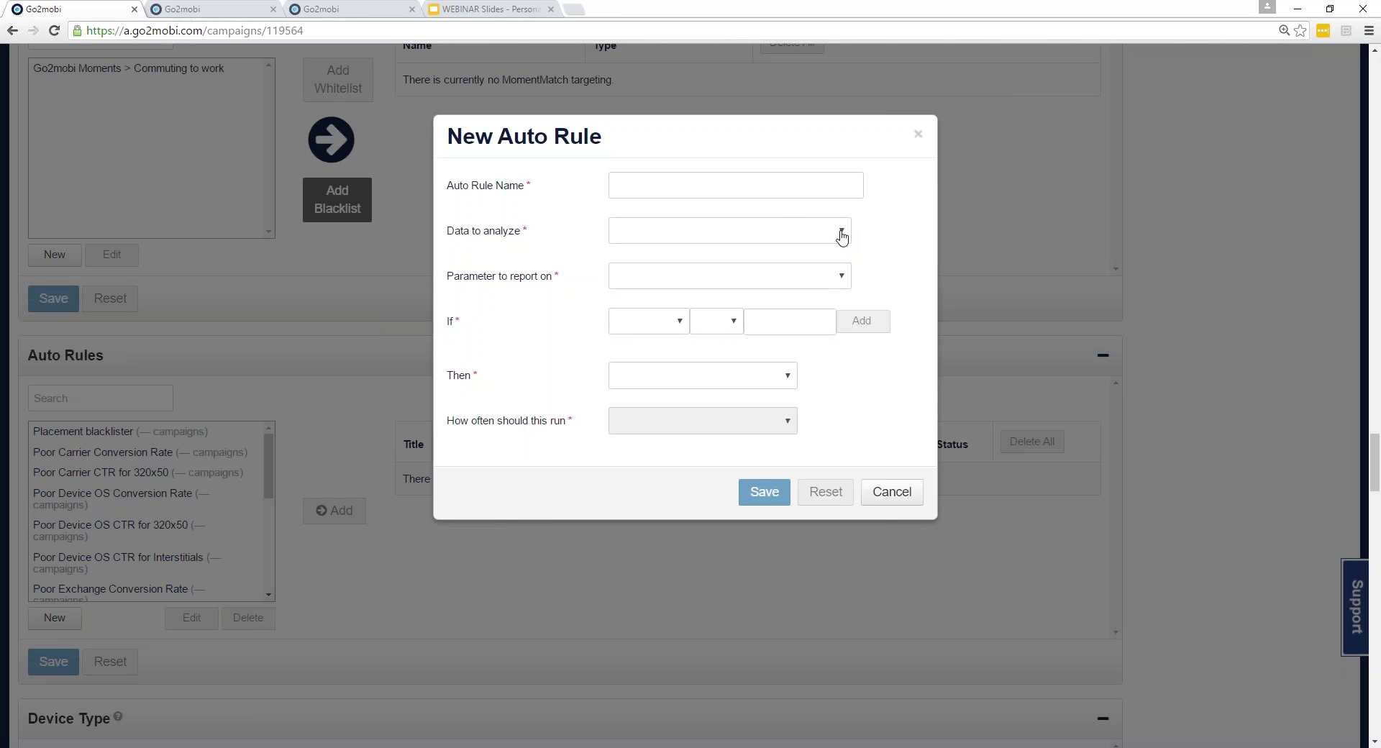
Name the new auto rule Test Rule
left_click(768, 187)
type("TEst Rule")
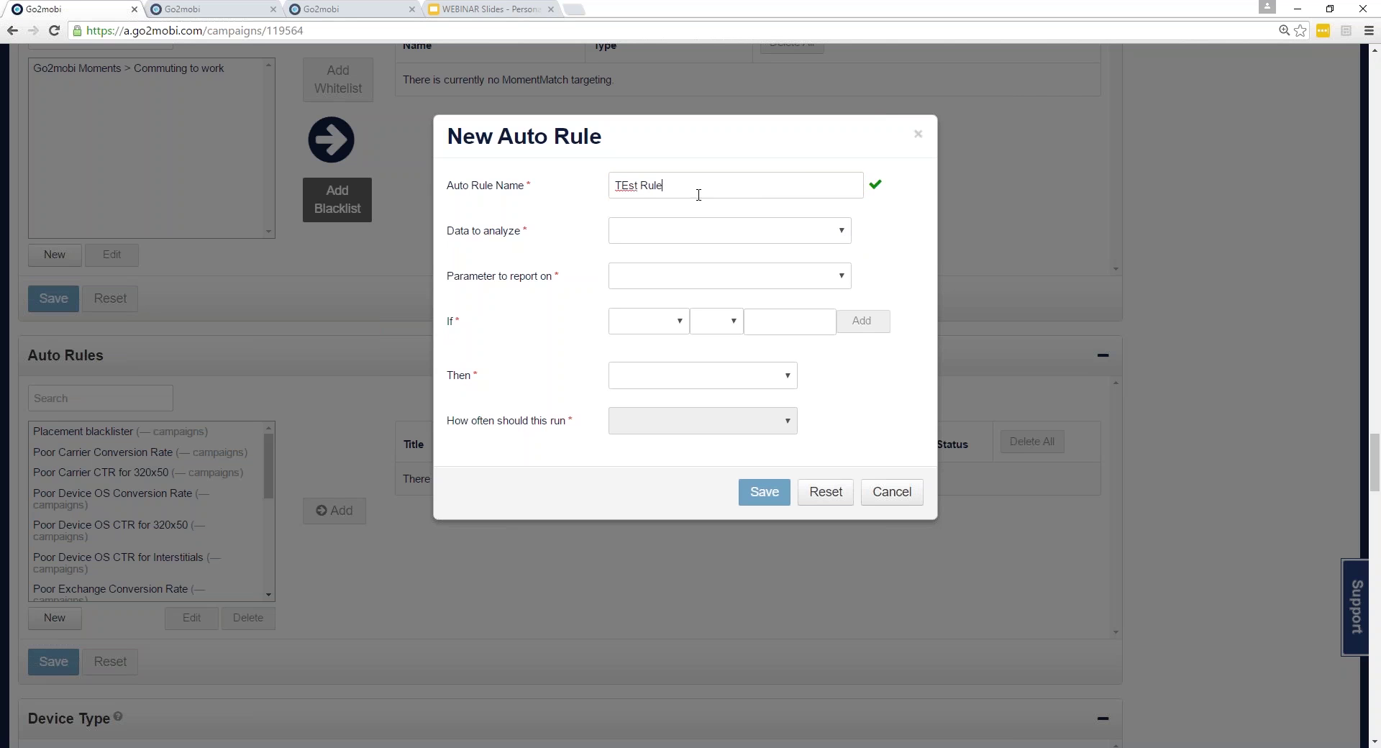
key("BackSpace")
type("e")
Set the rule to analyze data from the last hour and report on the Placement parameter
left_click(719, 232)
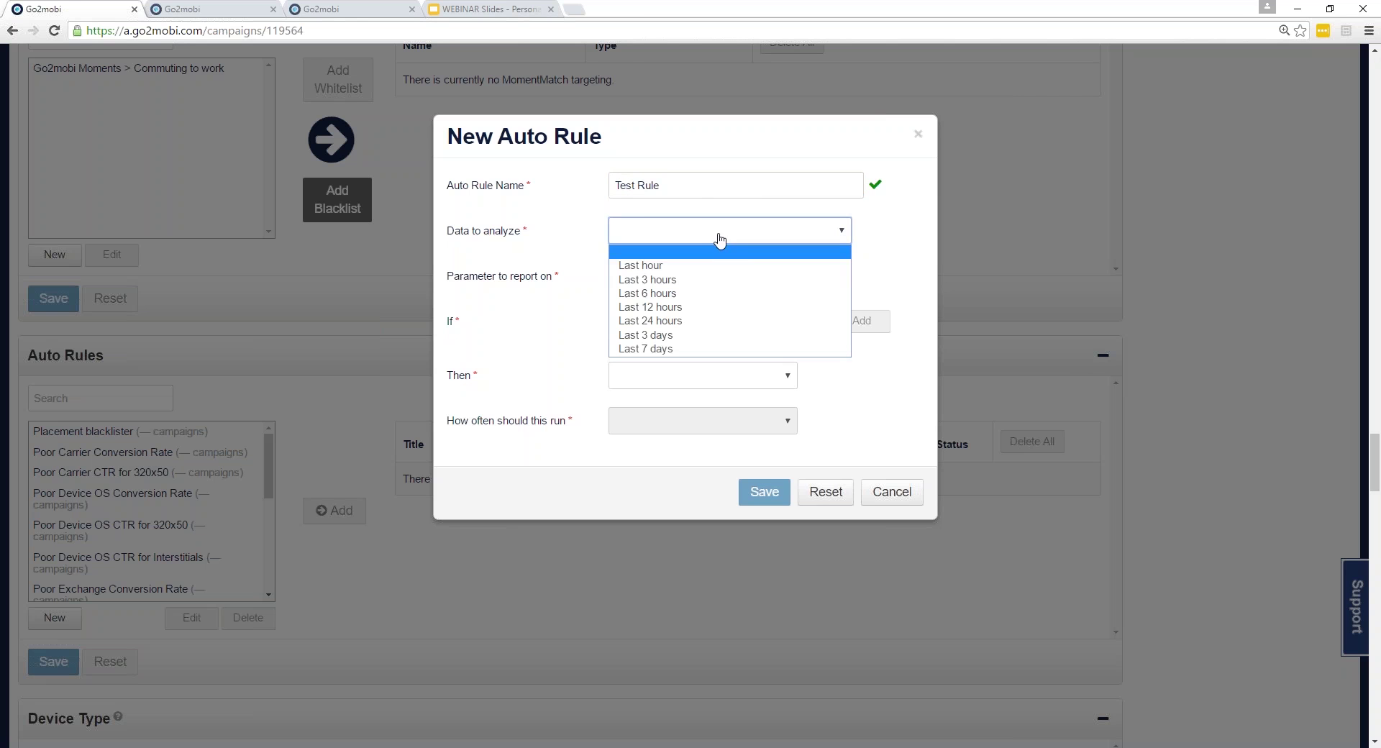
left_click(708, 270)
left_click(700, 234)
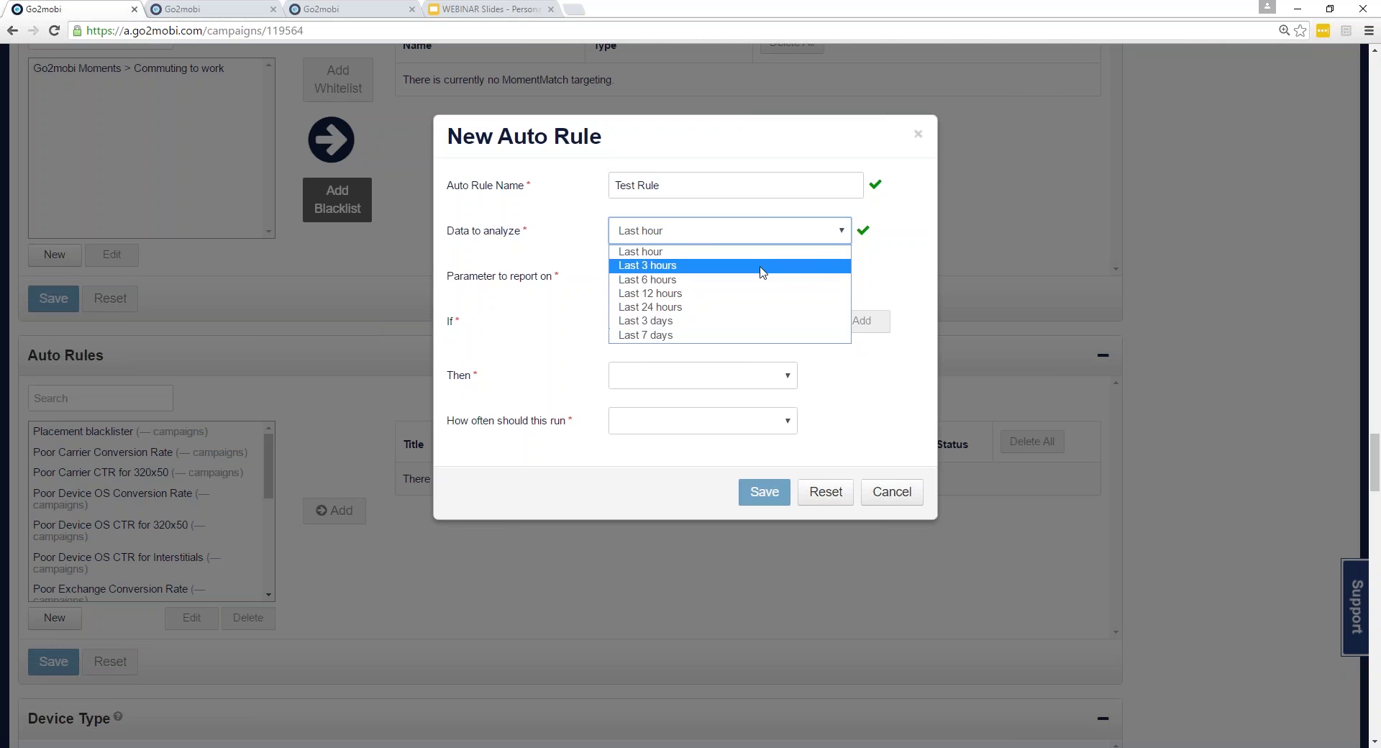
left_click(912, 268)
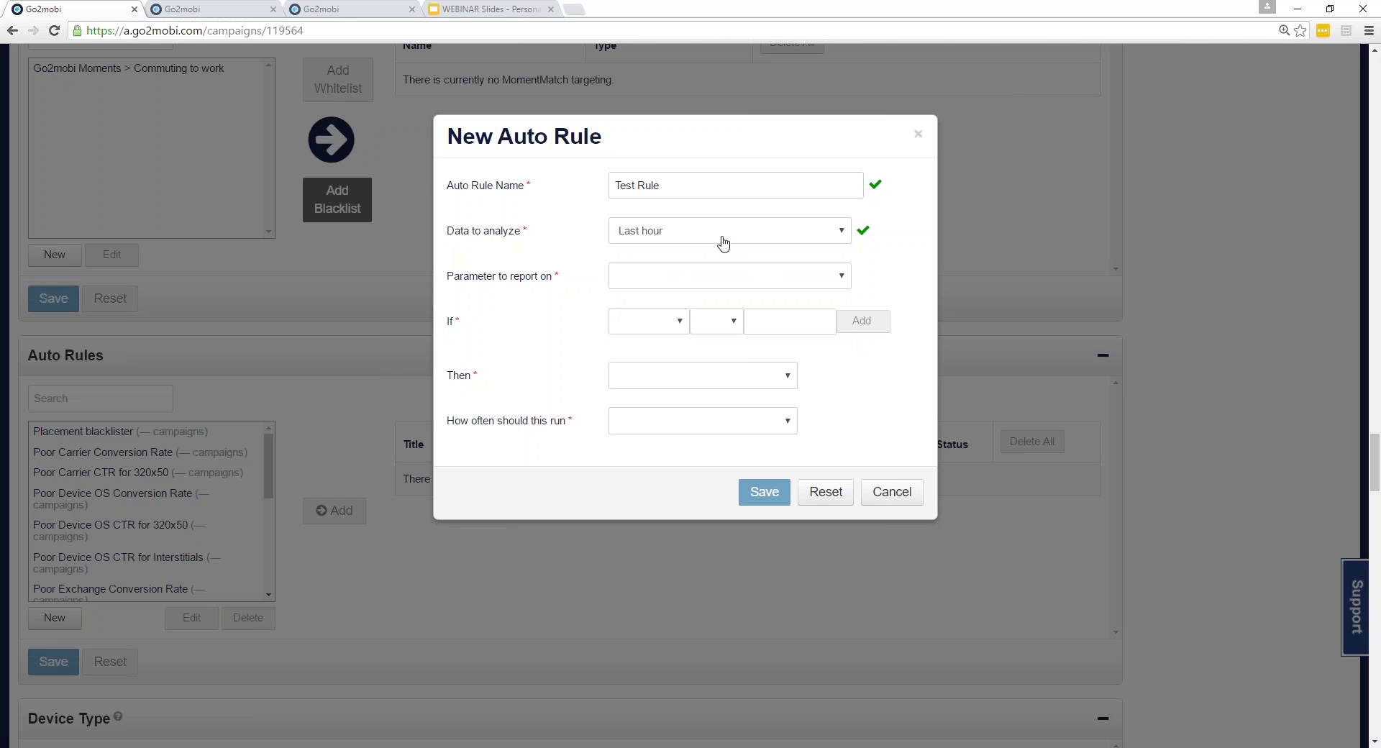
left_click(739, 279)
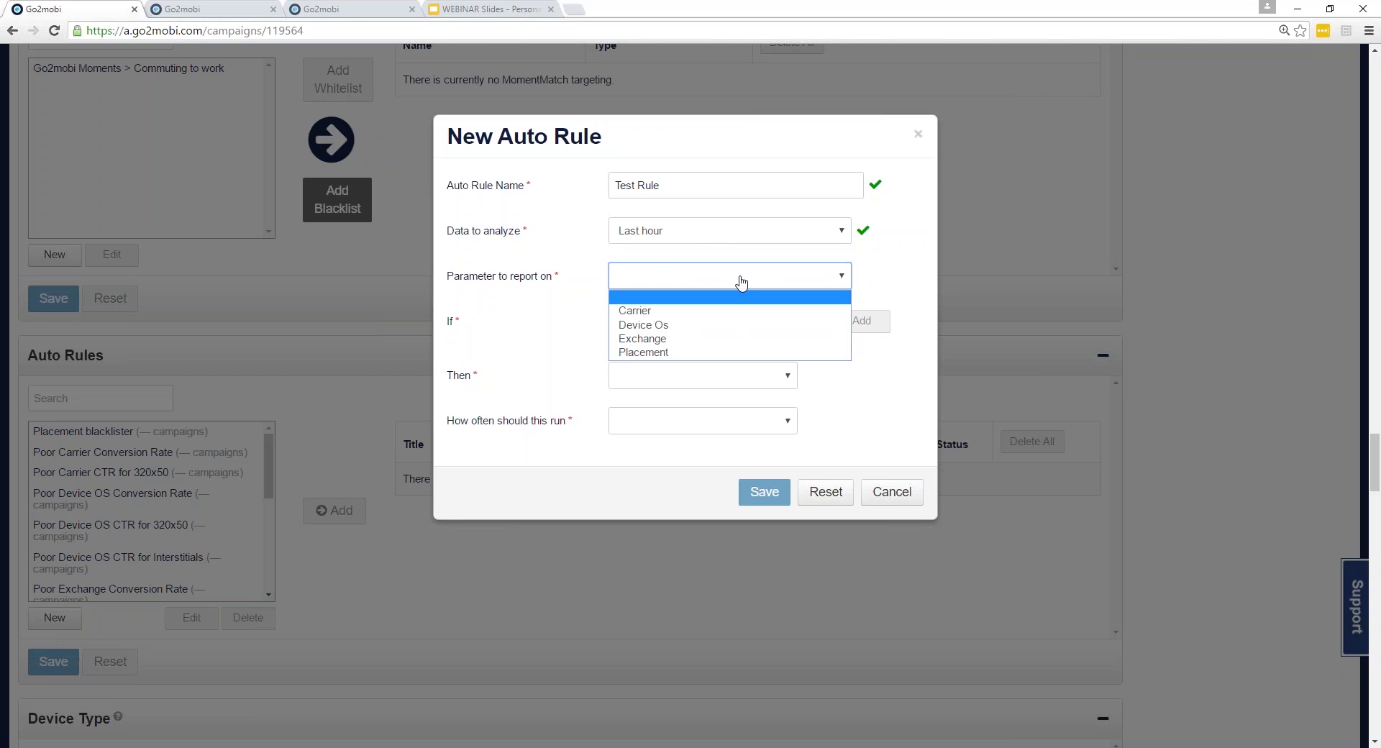
left_click(724, 359)
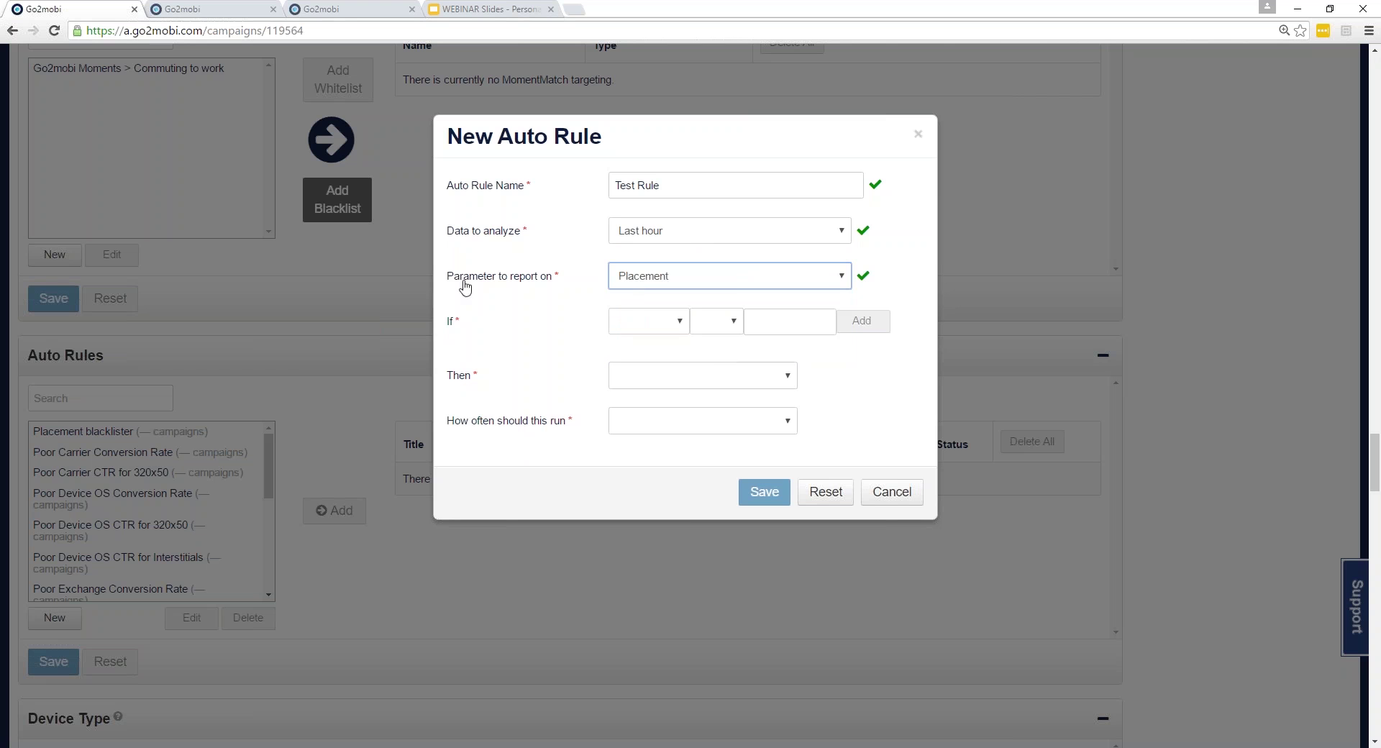
Add a condition to the rule requiring Wins greater than 5000
left_click(677, 325)
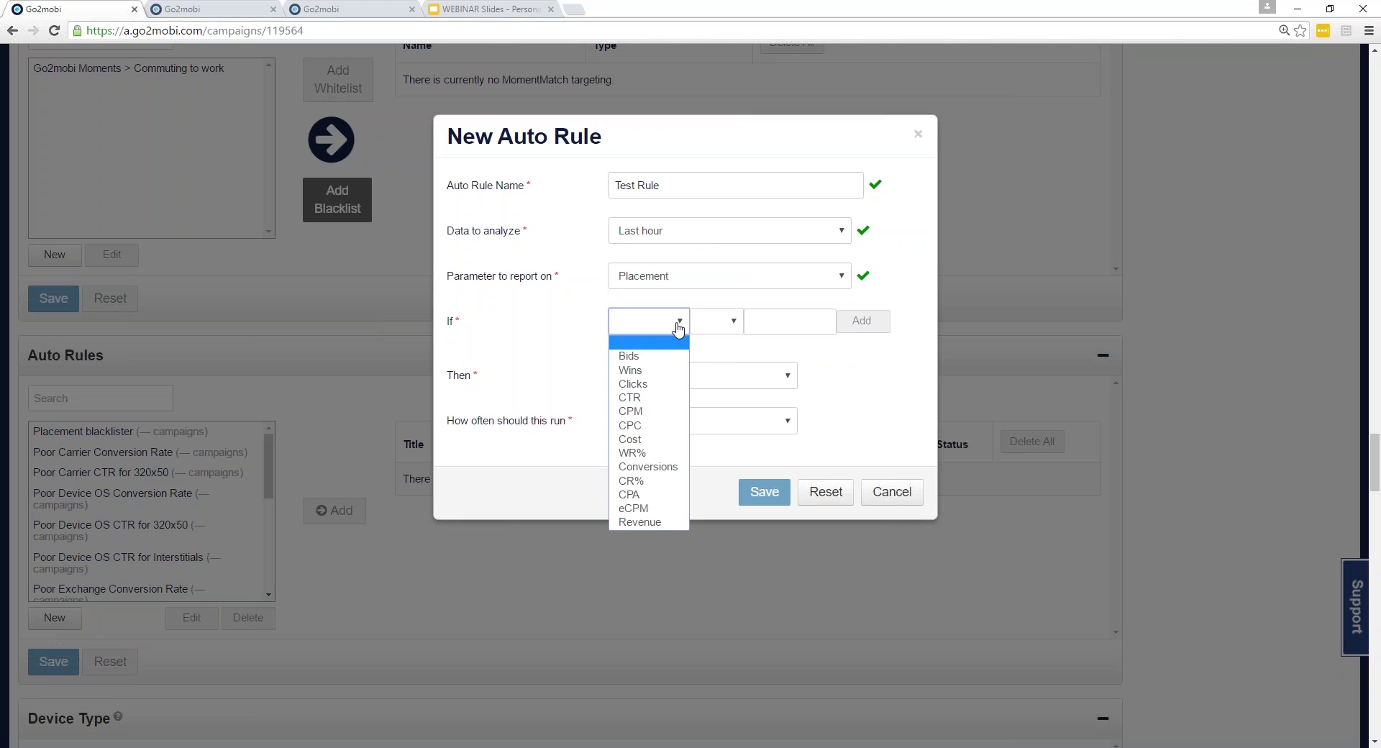
left_click(673, 370)
left_click(733, 322)
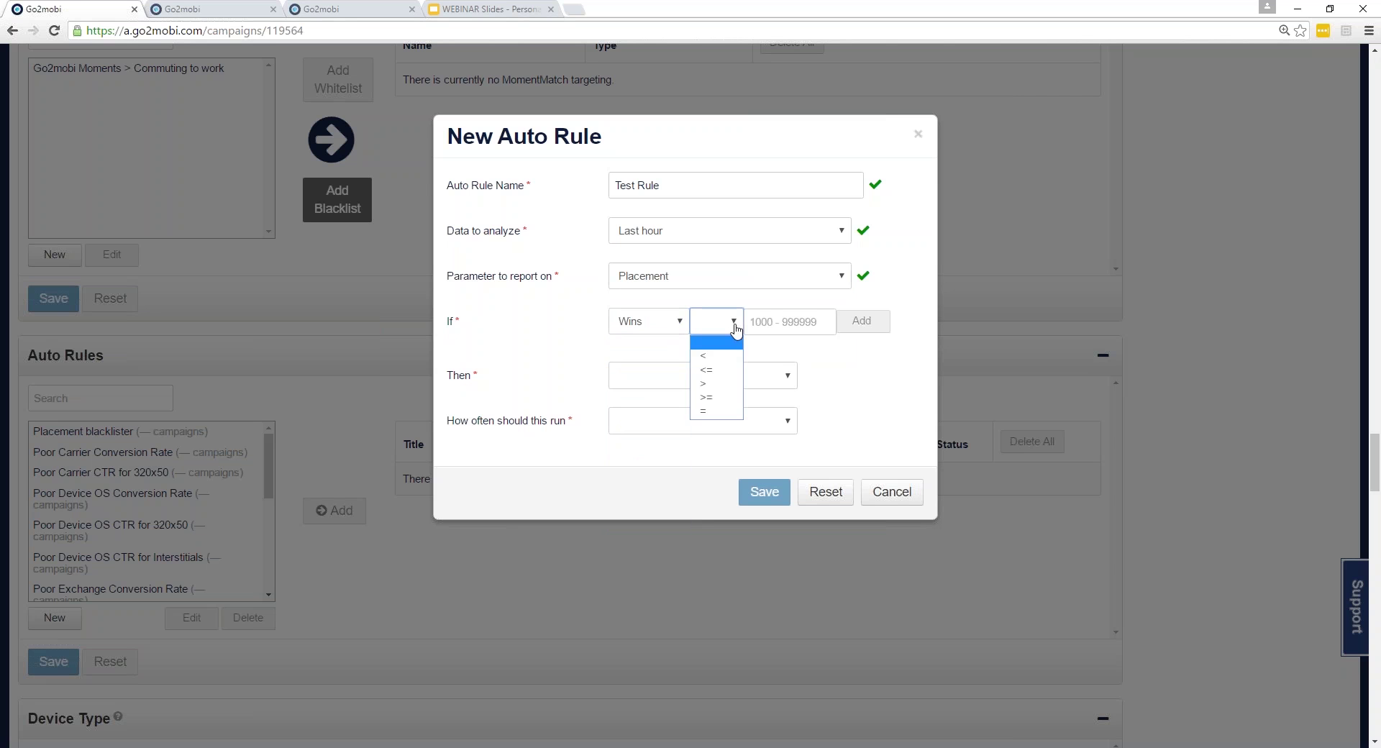
left_click(723, 383)
left_click(811, 321)
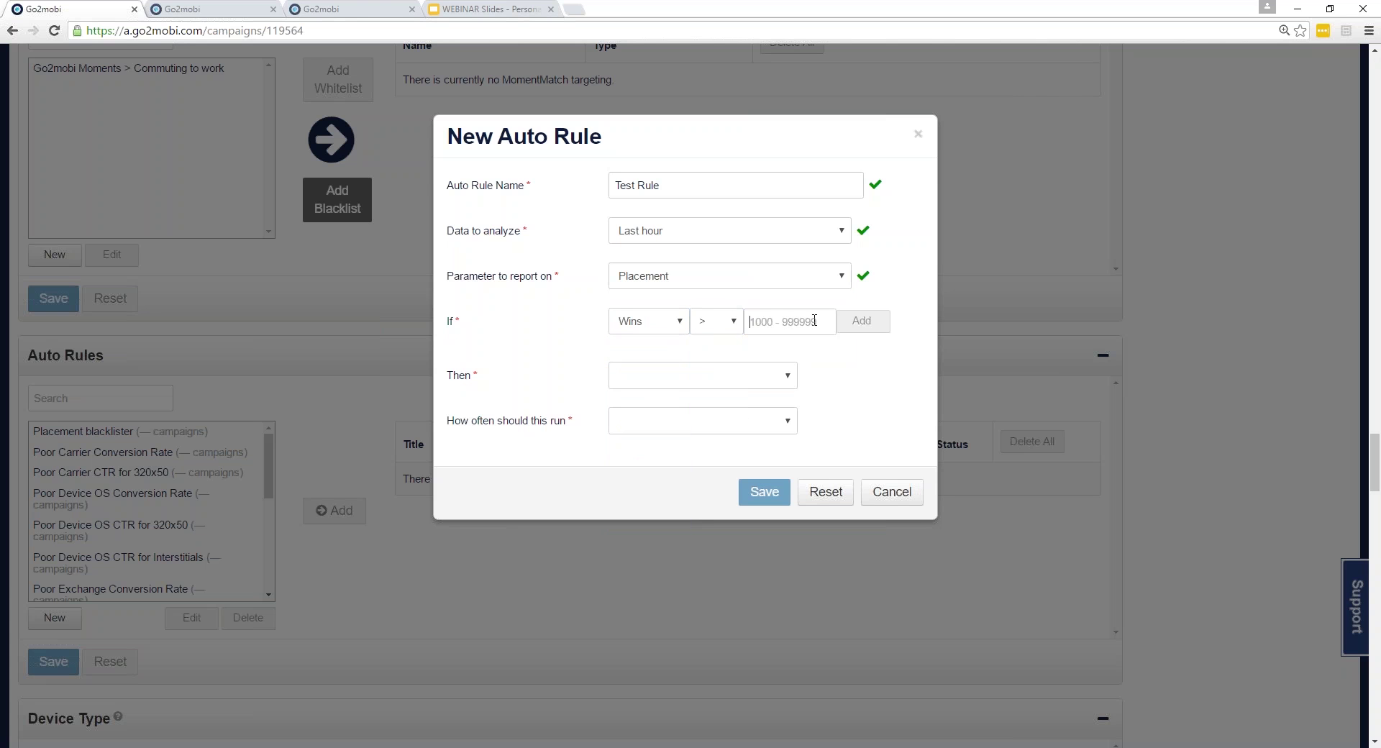
type("5000")
left_click(863, 322)
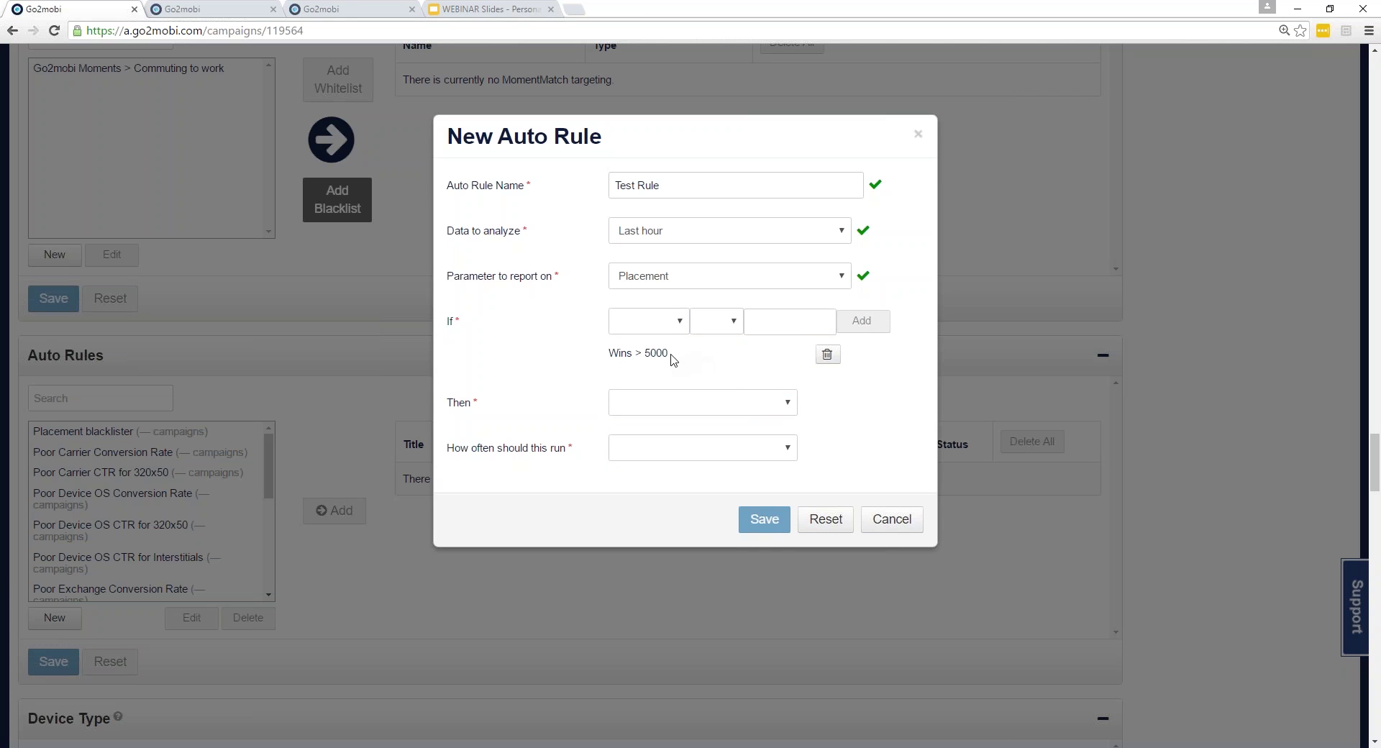
left_click(795, 416)
left_click(785, 416)
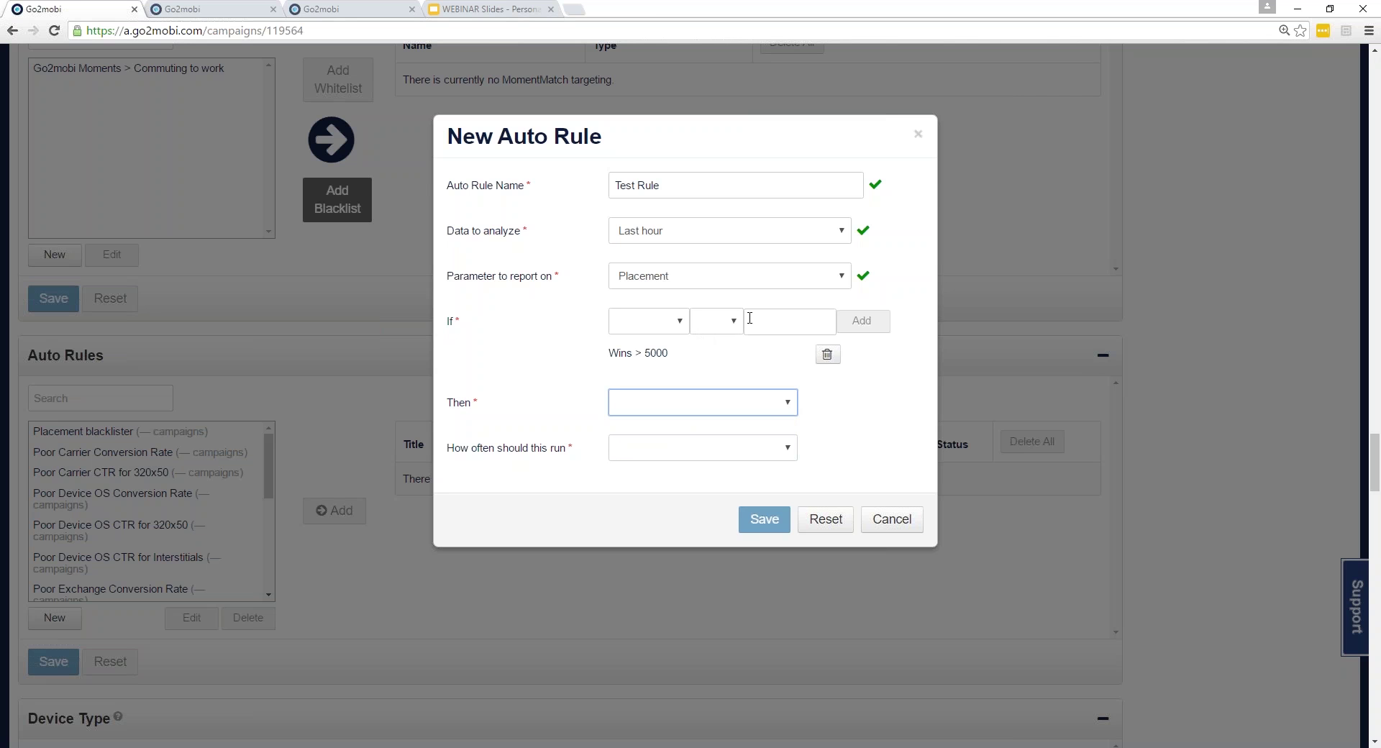
Add a second condition to the rule requiring Clicks less than 5
left_click(672, 328)
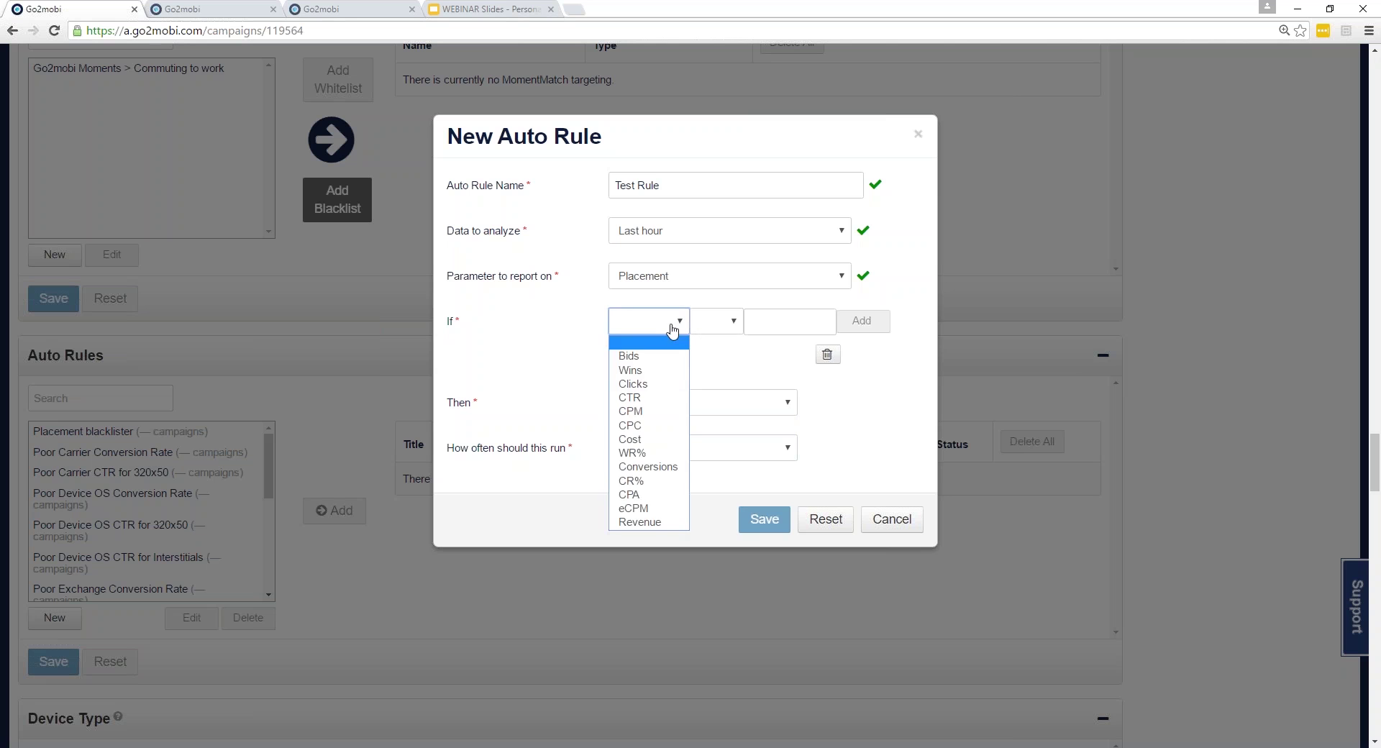
left_click(665, 384)
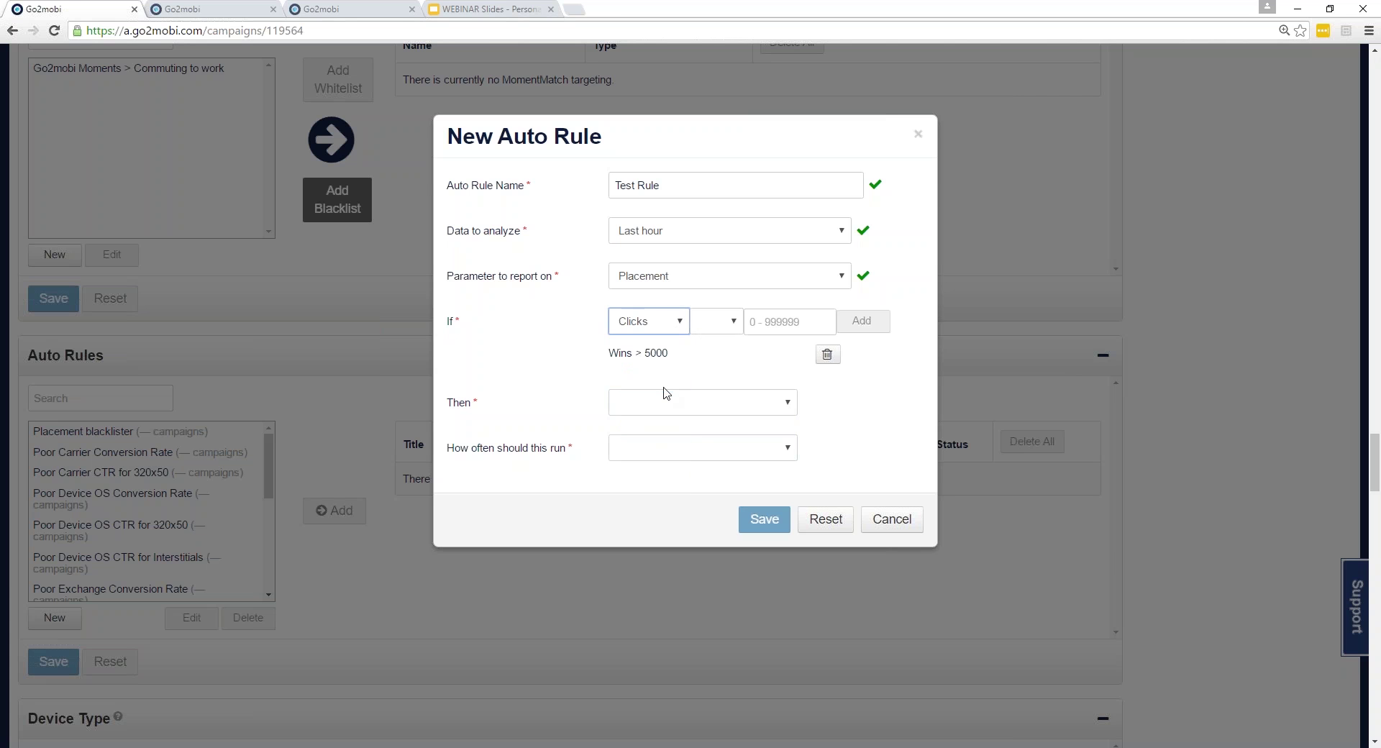
left_click(734, 326)
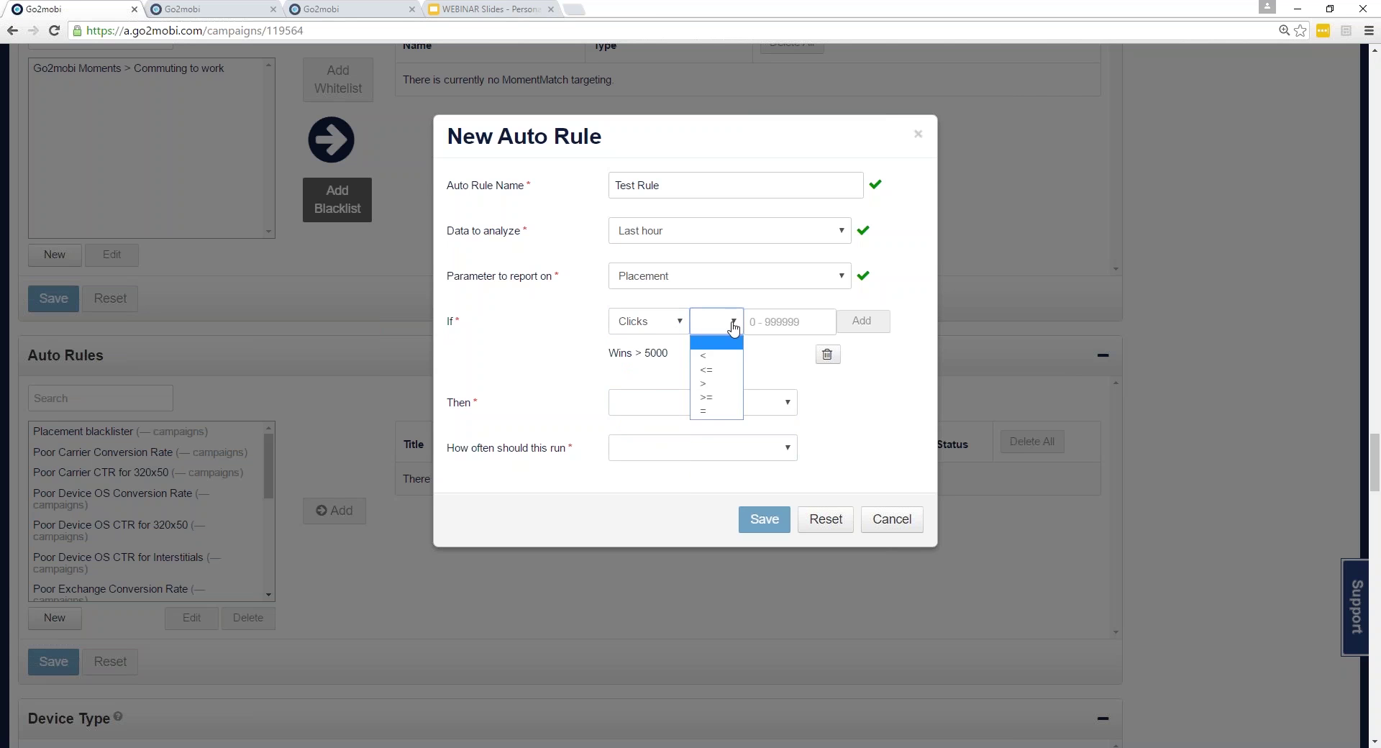
left_click(708, 356)
left_click(789, 328)
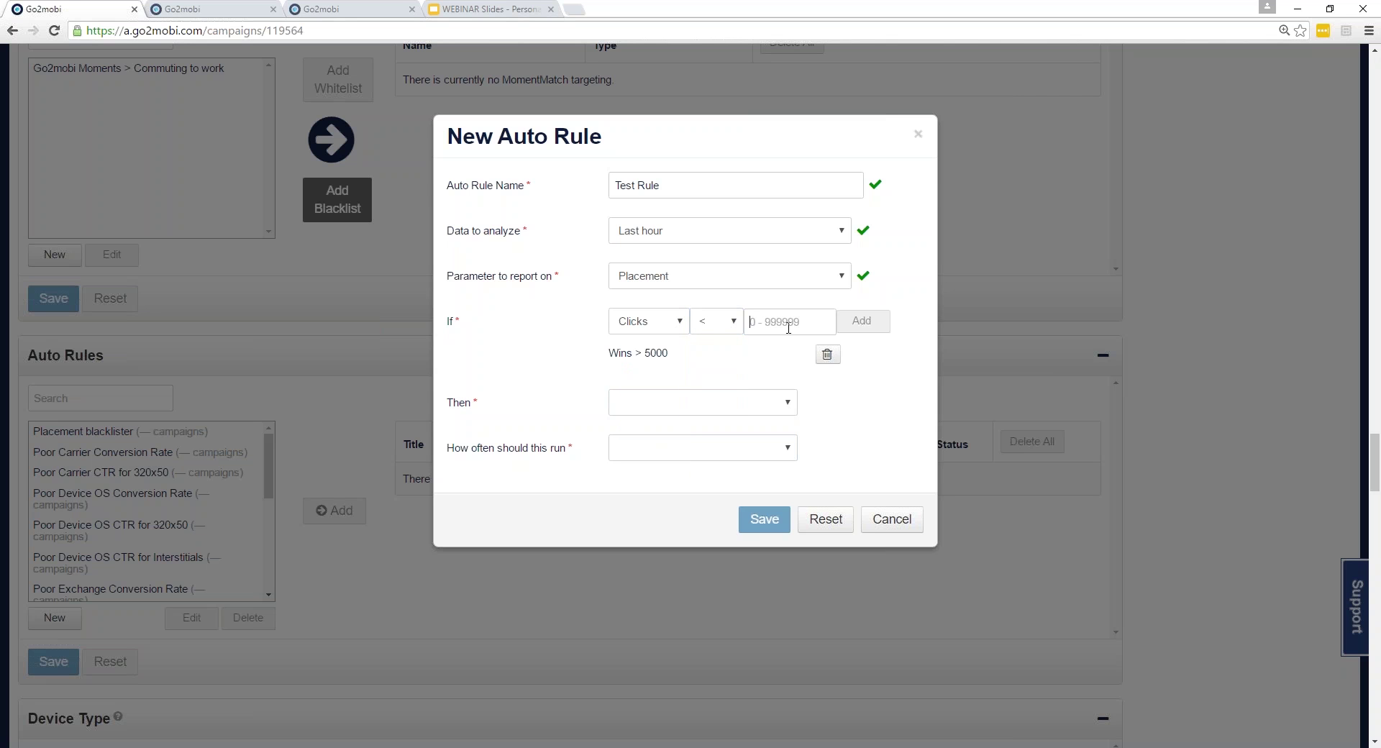
type("5")
left_click(856, 324)
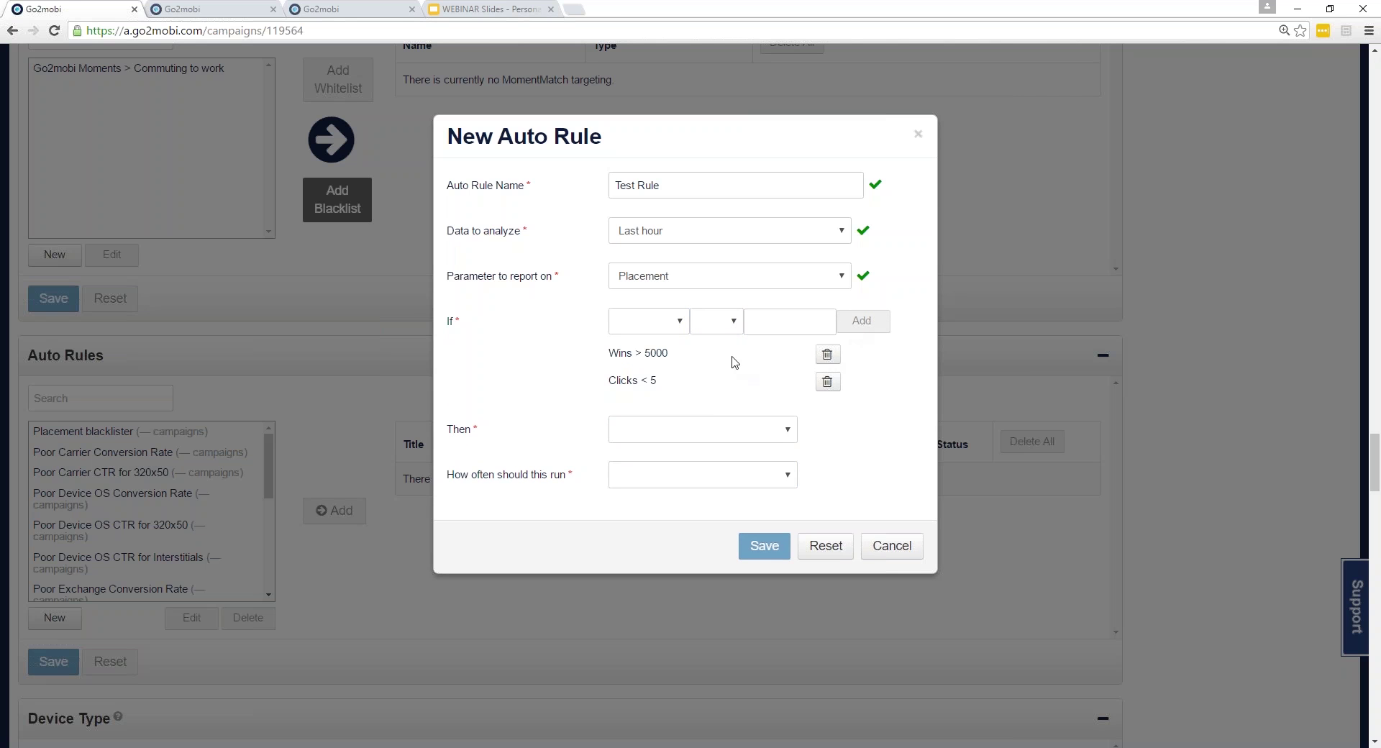
Make the rule blacklist matching placements, run it every hour, and save it
left_click(684, 439)
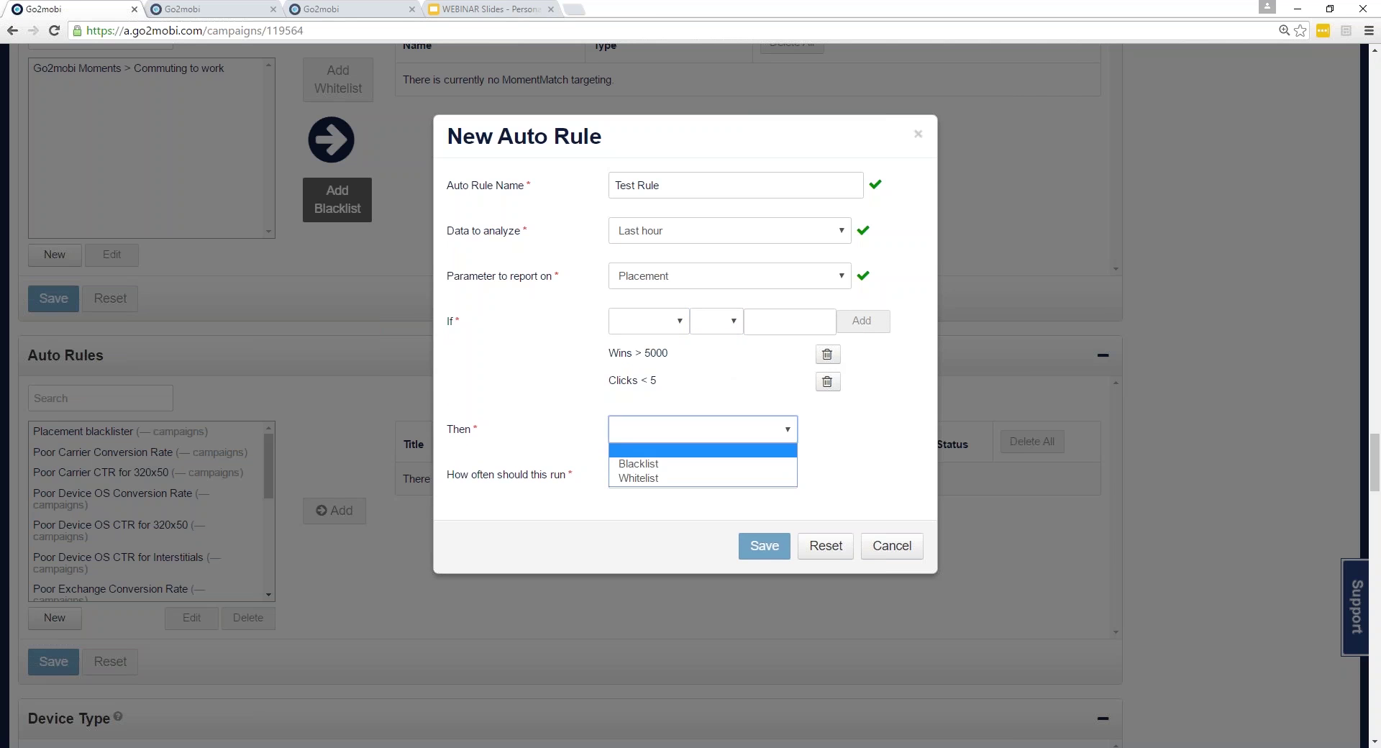
left_click(688, 469)
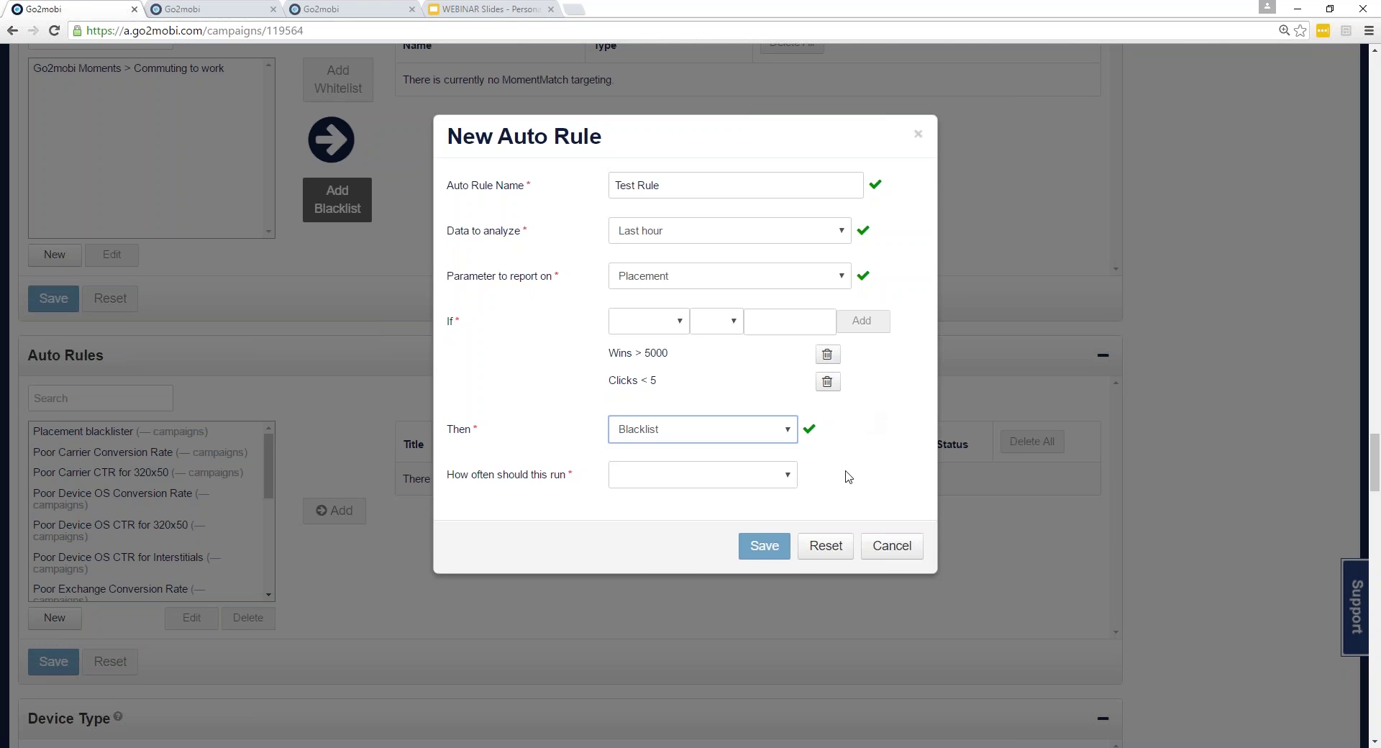
left_click(722, 474)
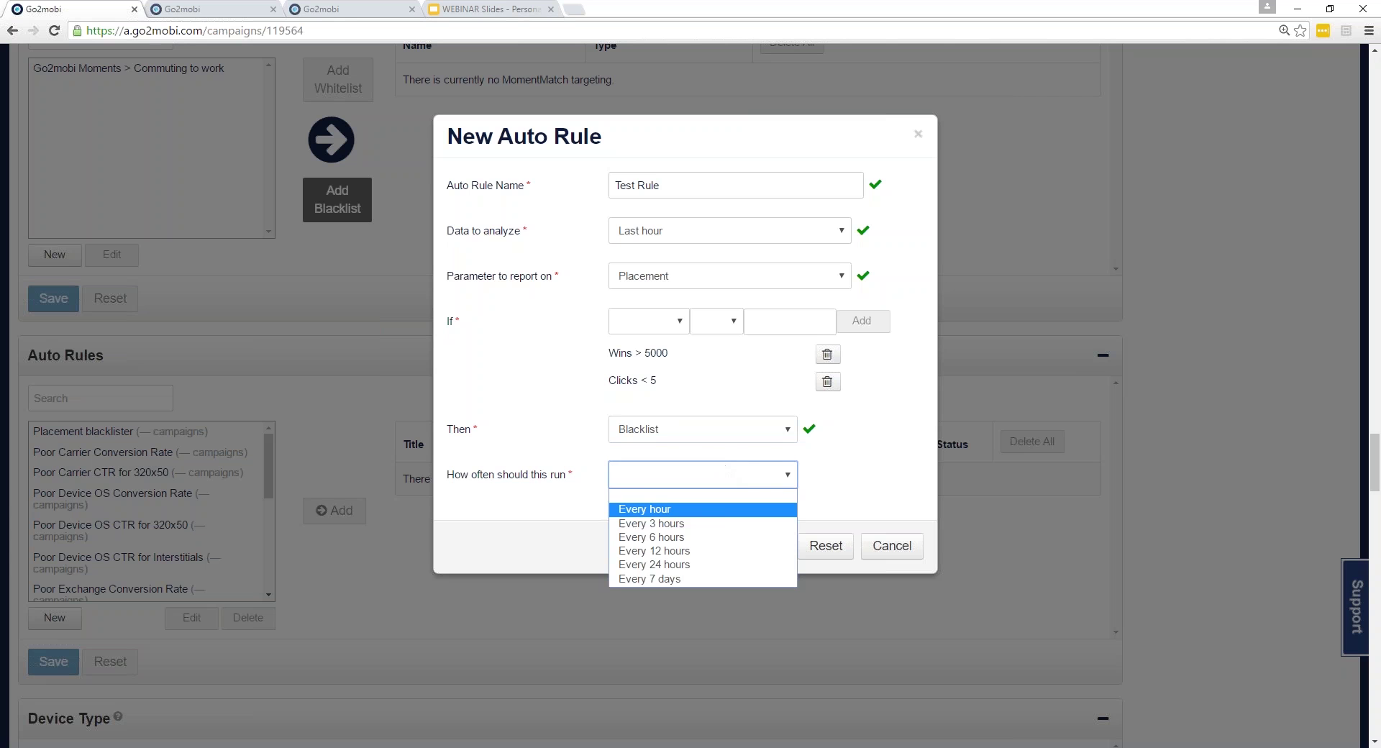
left_click(740, 513)
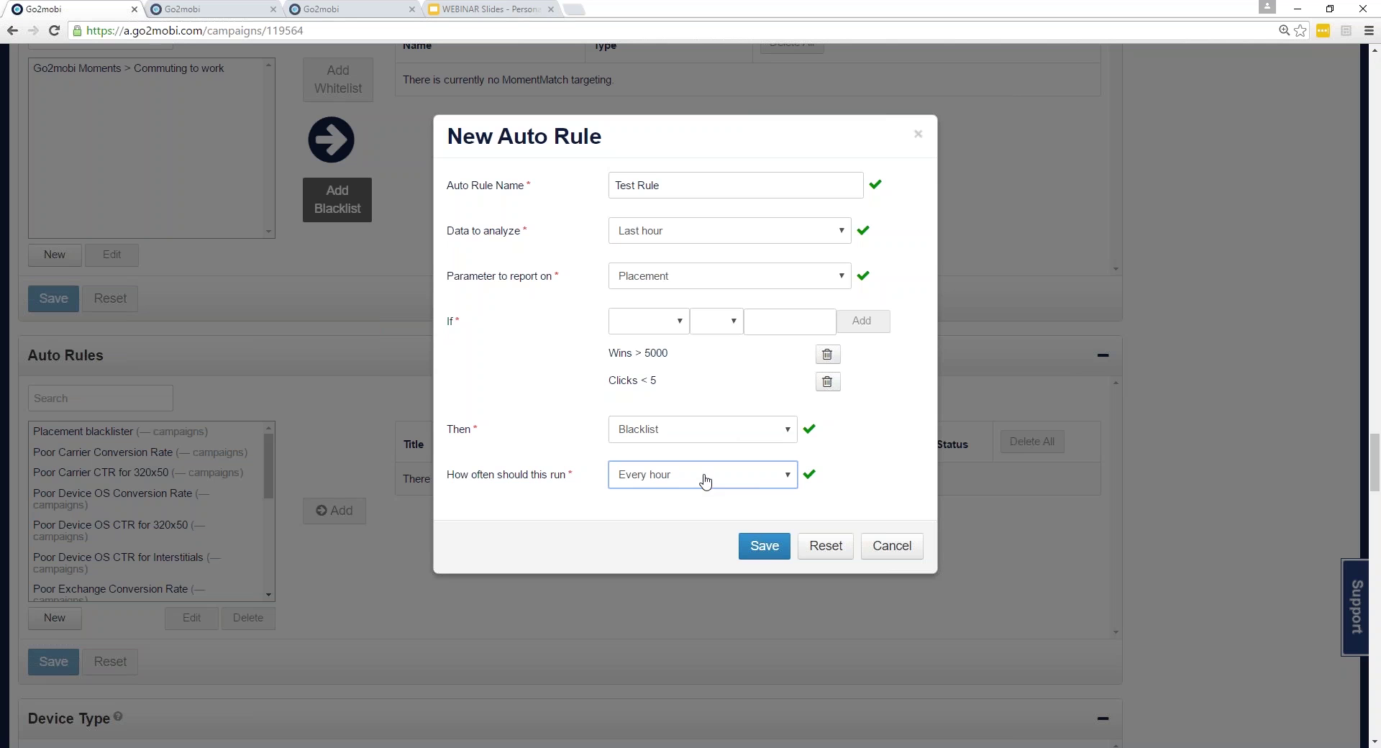
left_click(757, 548)
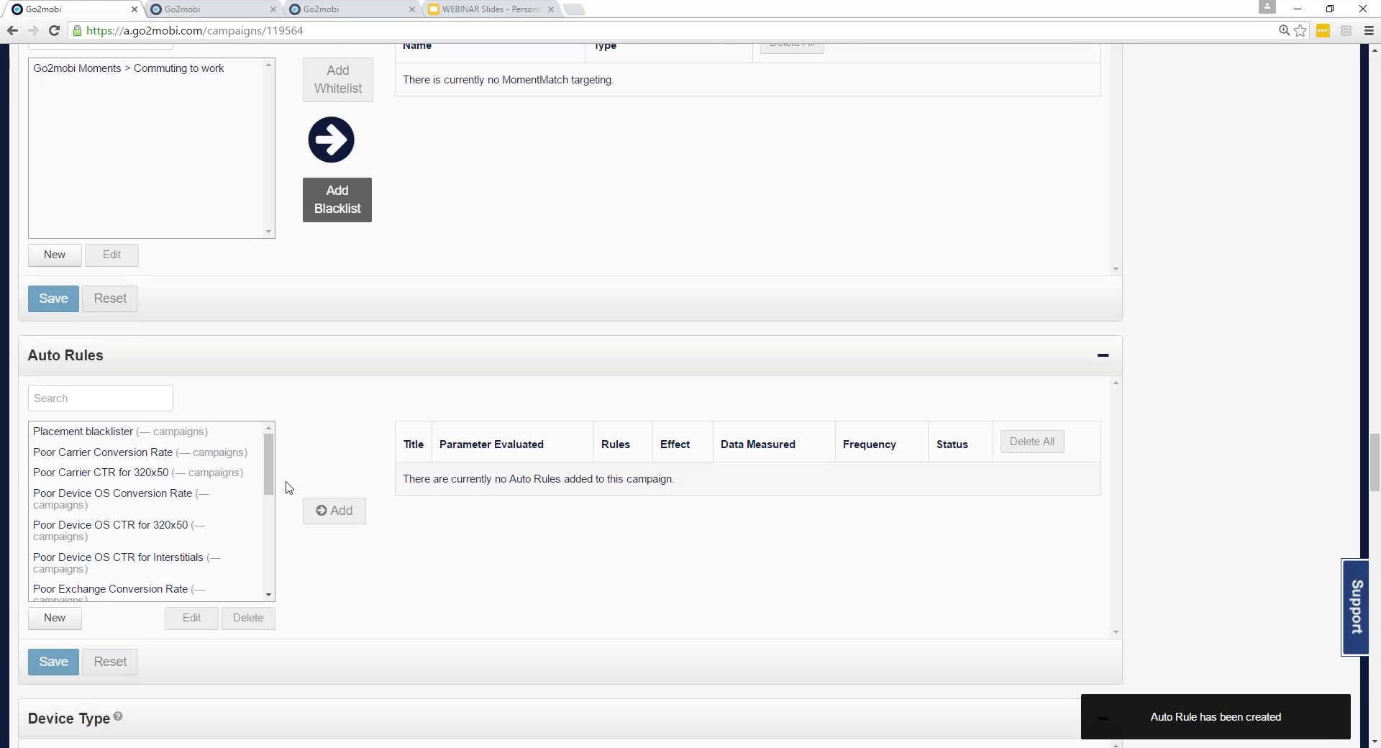
Browse the list of available auto rules, locating Test Rule and examining the preset rules around it
left_click_drag(267, 471, 259, 613)
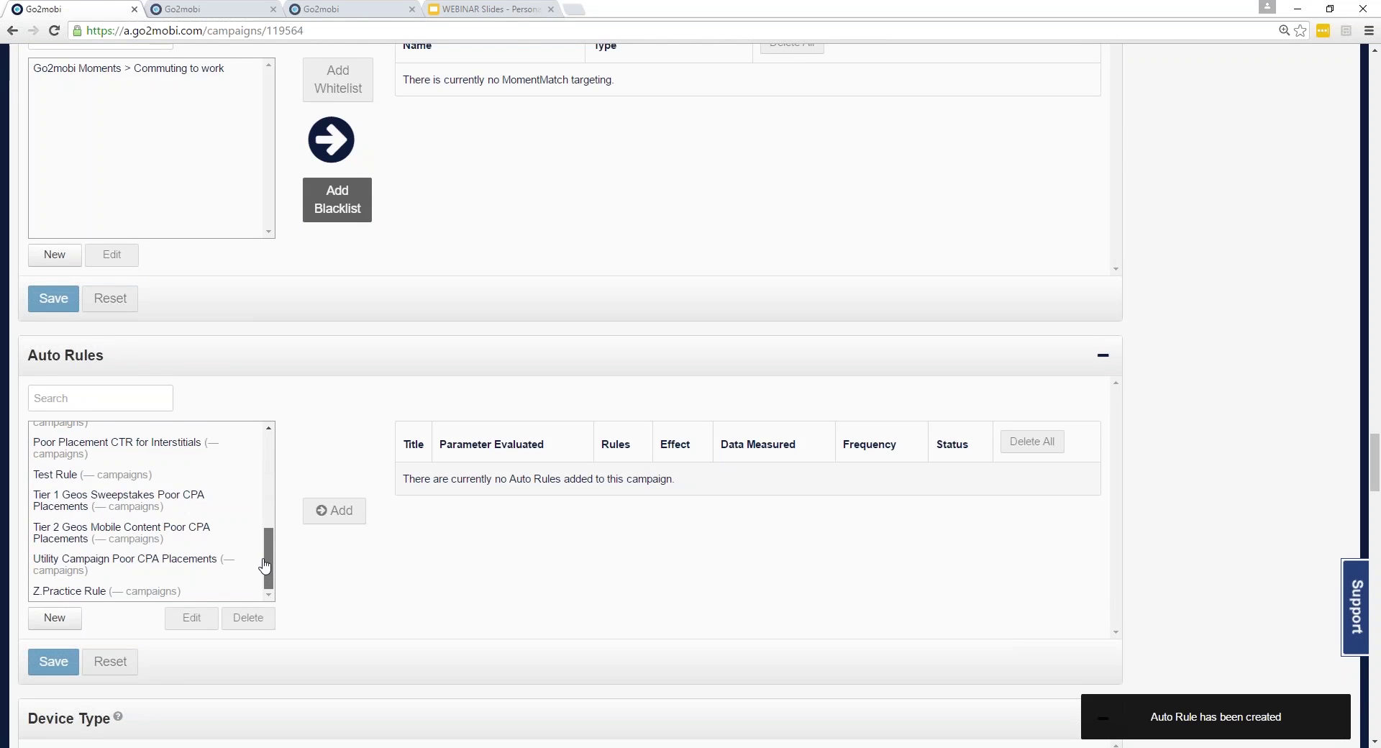
left_click_drag(265, 566, 264, 560)
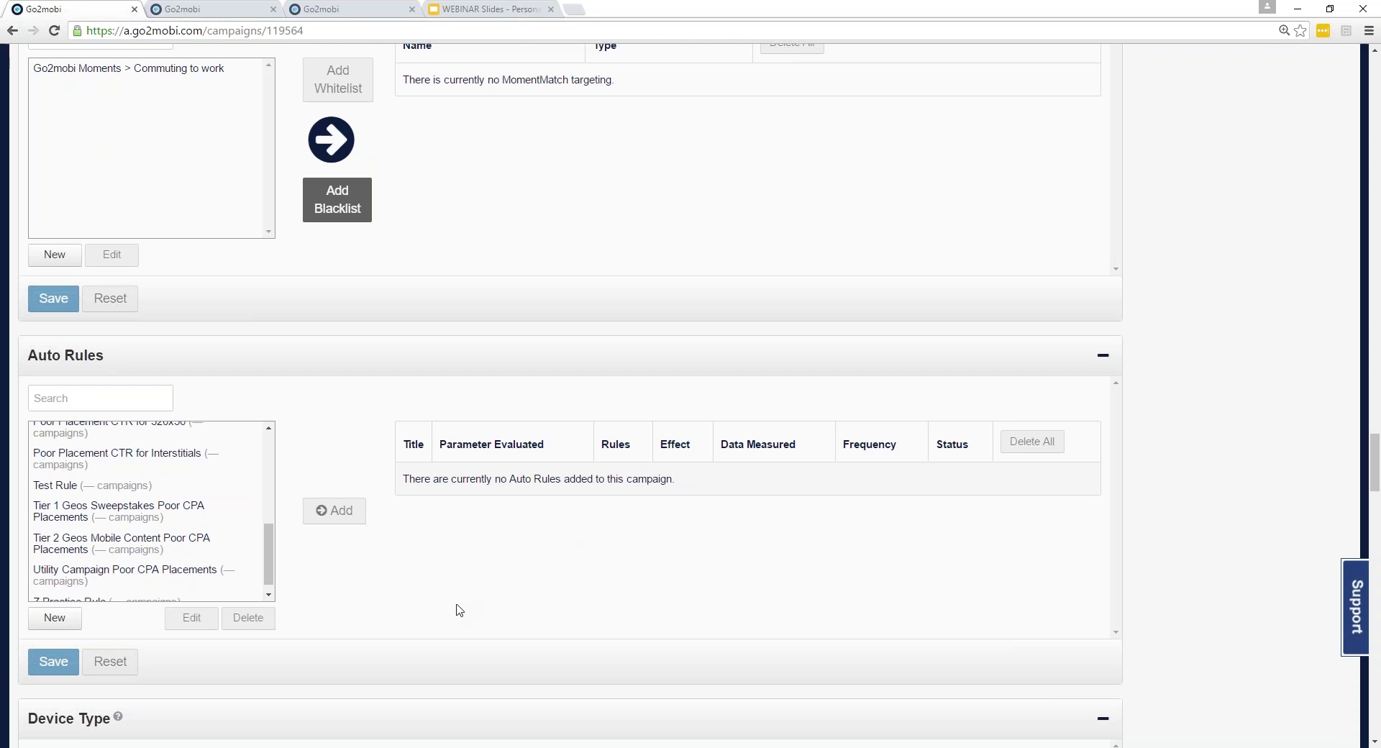
left_click_drag(266, 559, 272, 432)
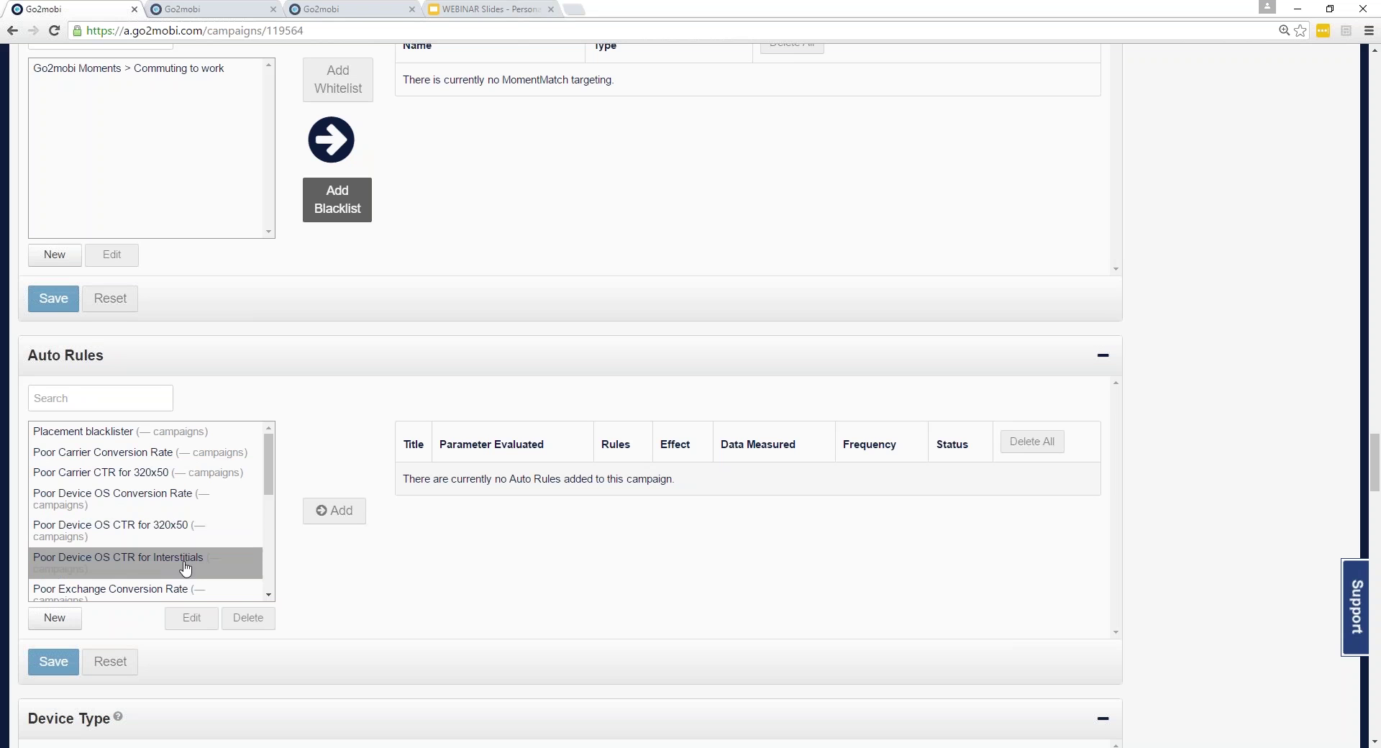
left_click(268, 595)
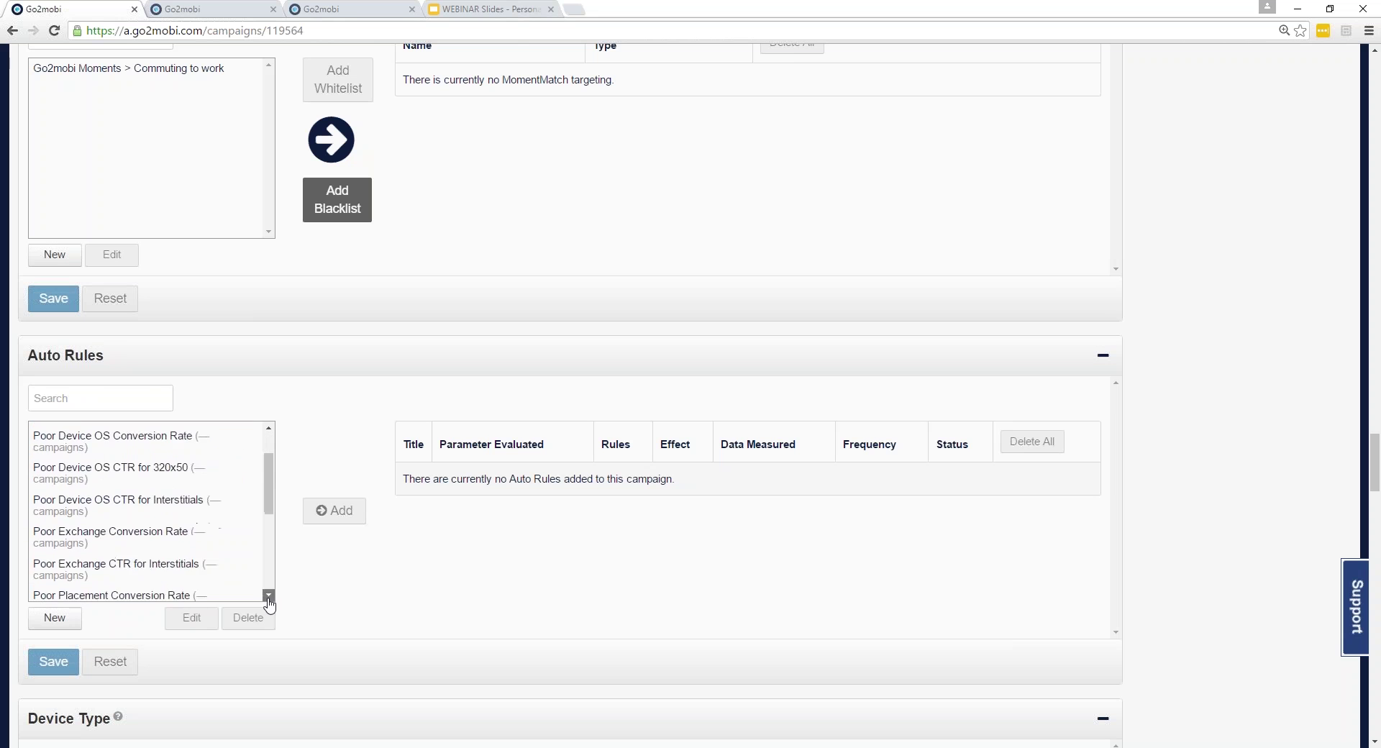
left_click(268, 595)
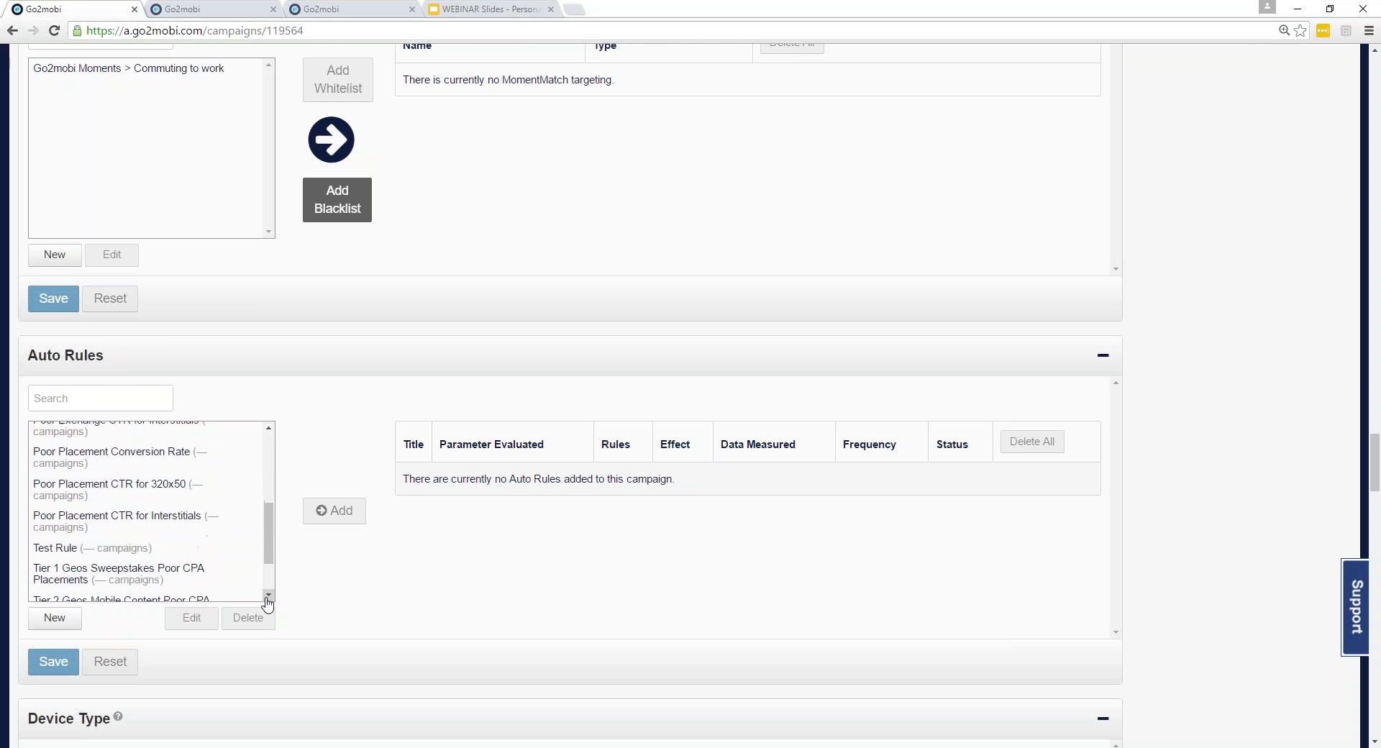
left_click(268, 595)
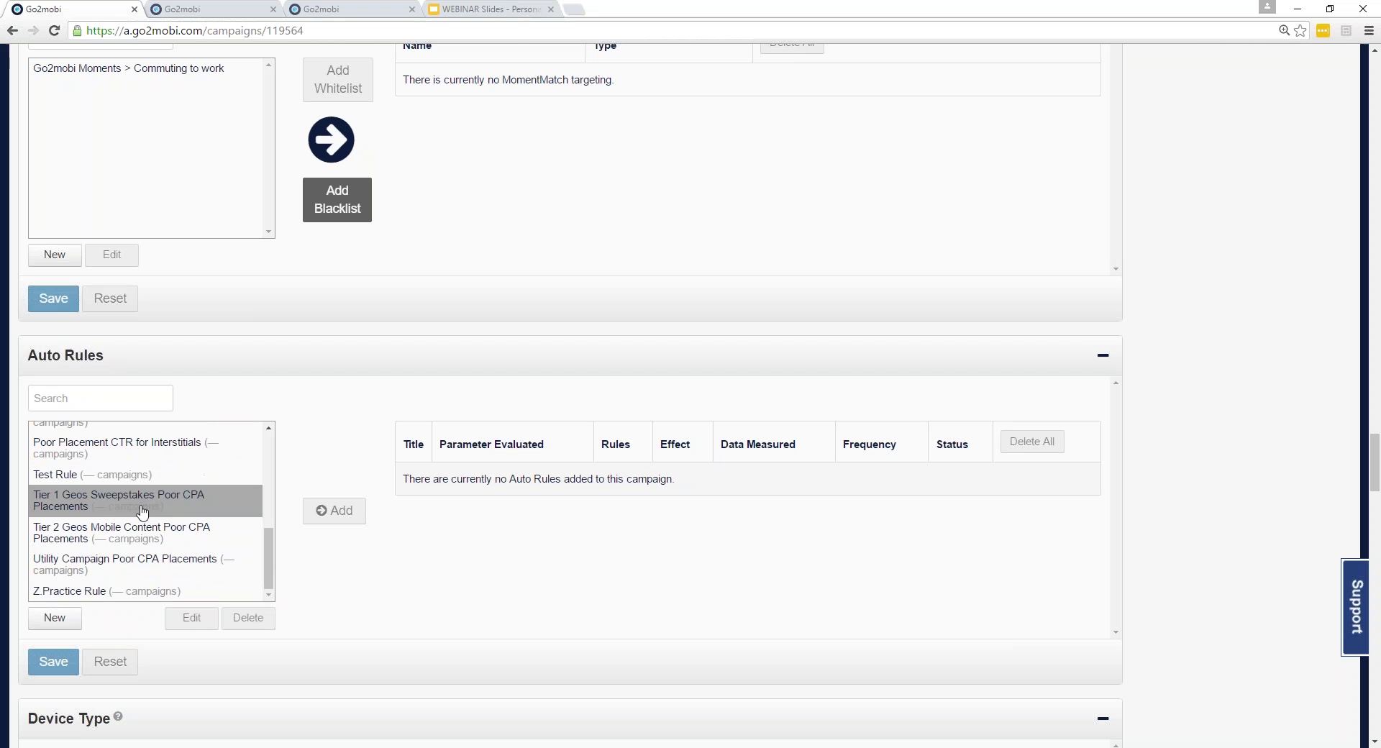
Examine the preset auto rules from Poor Placement CTR for Interstitials to Utility Campaign Poor CPA Placements
left_click(143, 447)
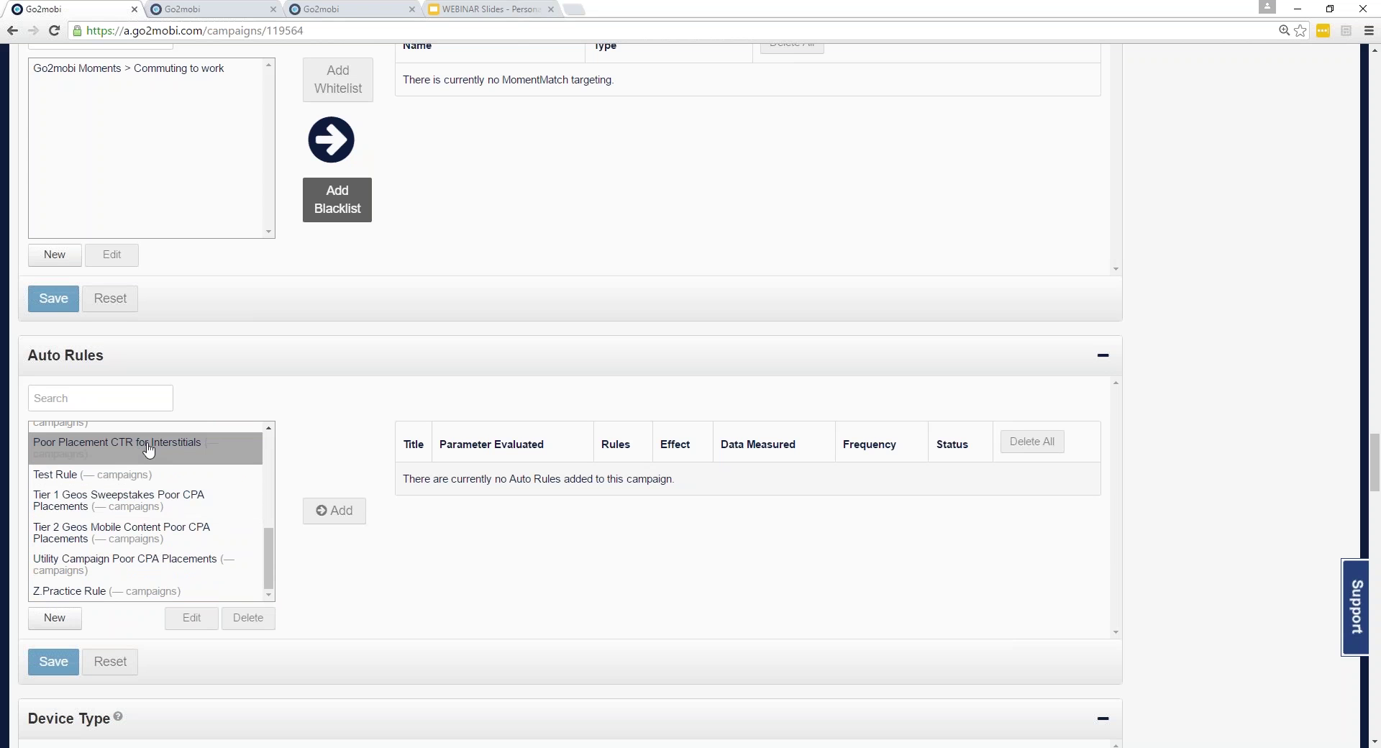
left_click(136, 472)
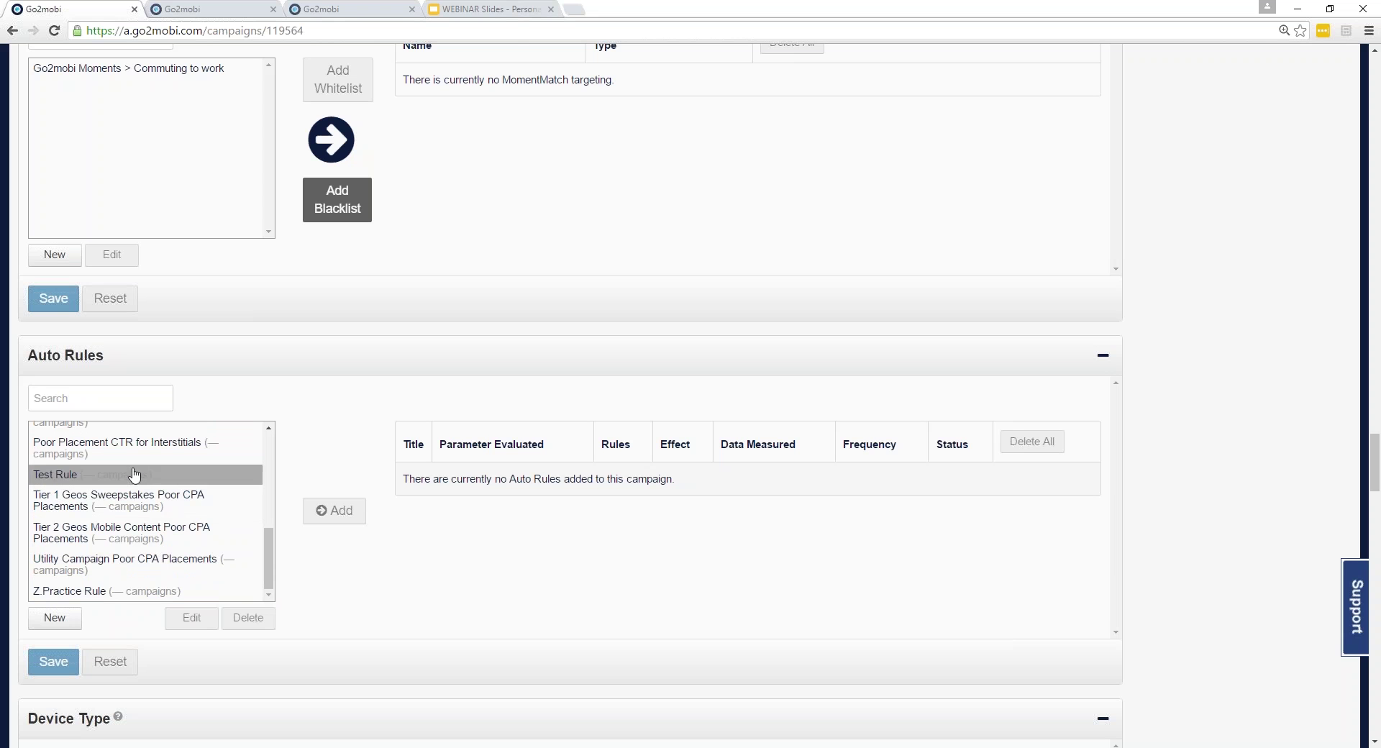
left_click(158, 494)
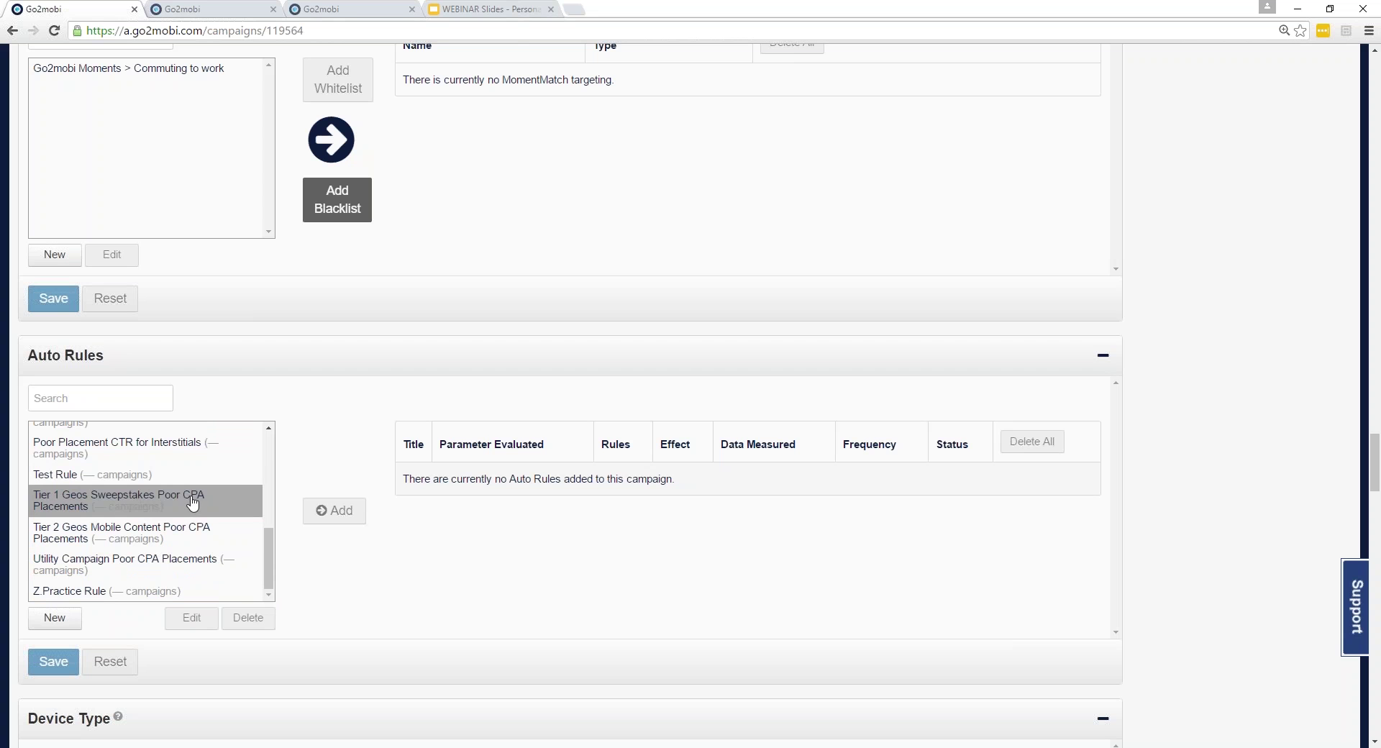
left_click(192, 536)
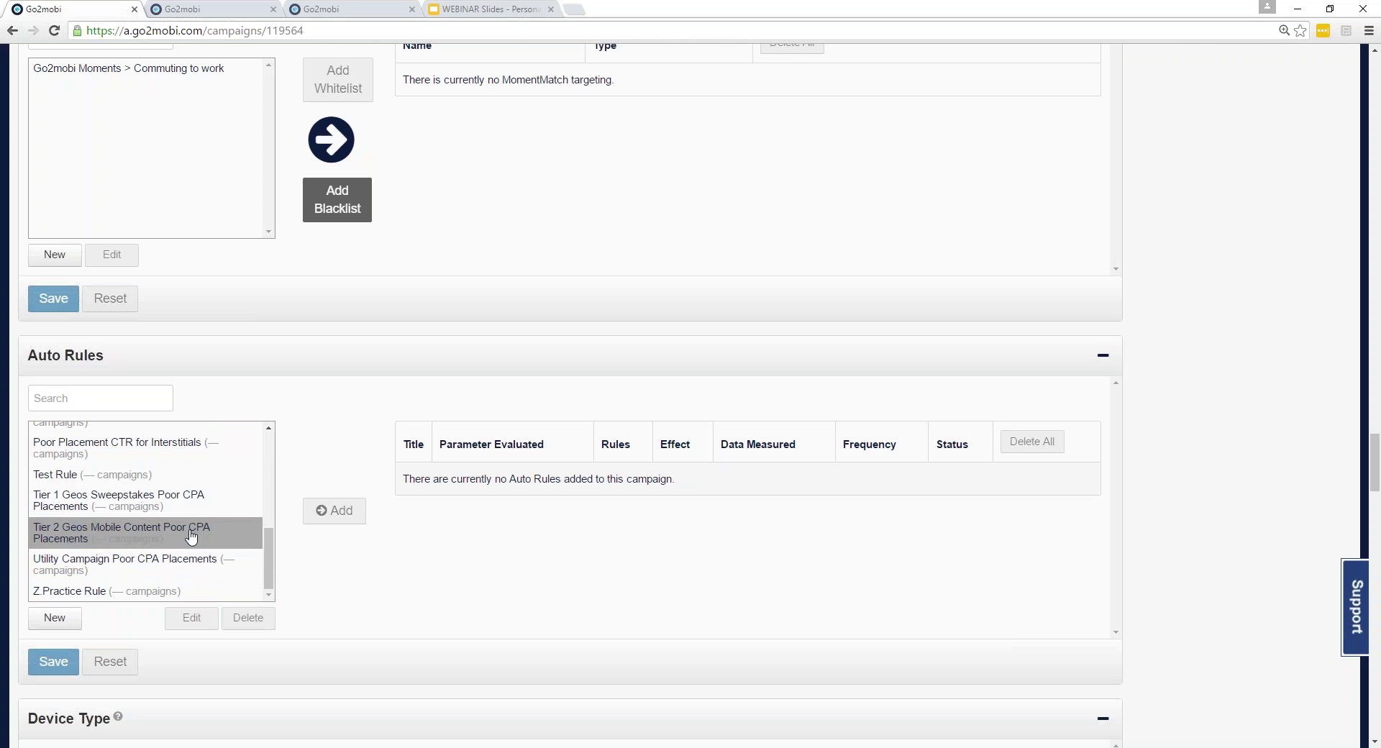
left_click(179, 567)
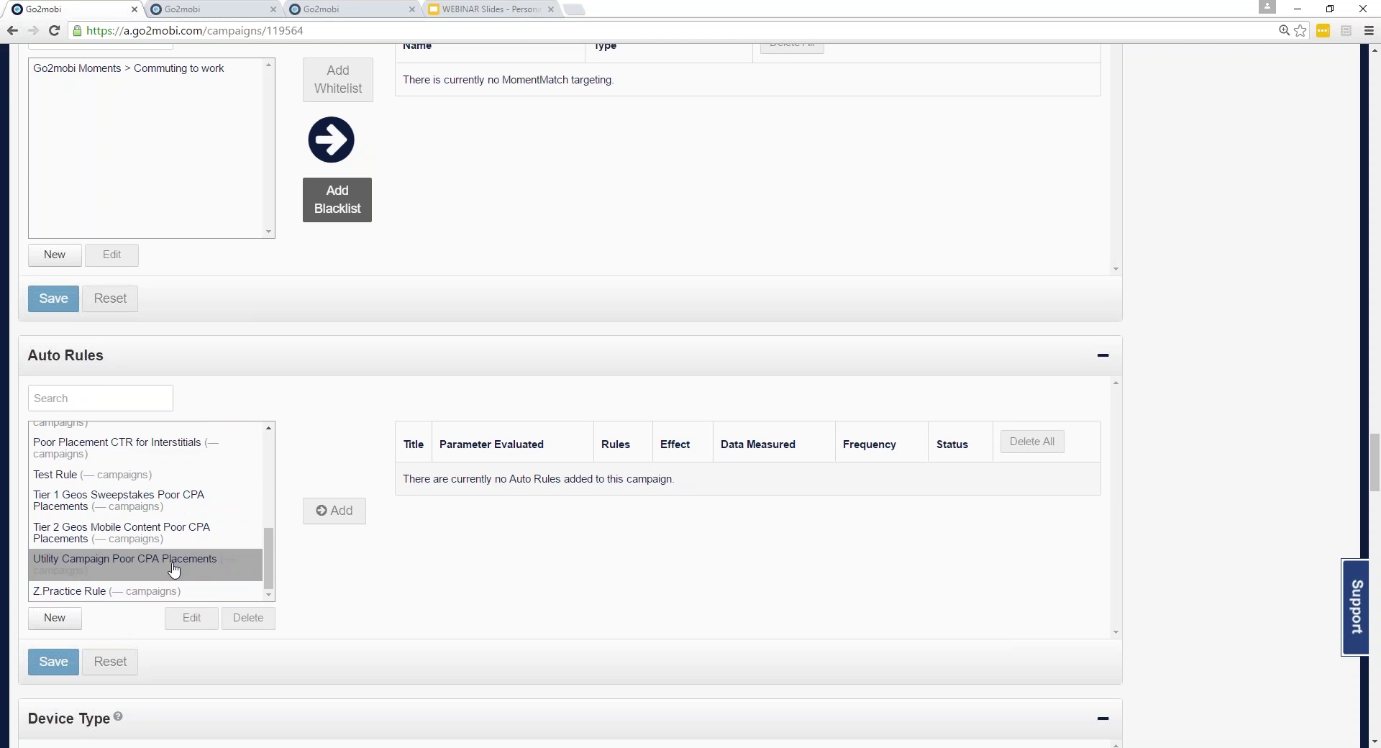
left_click(170, 510)
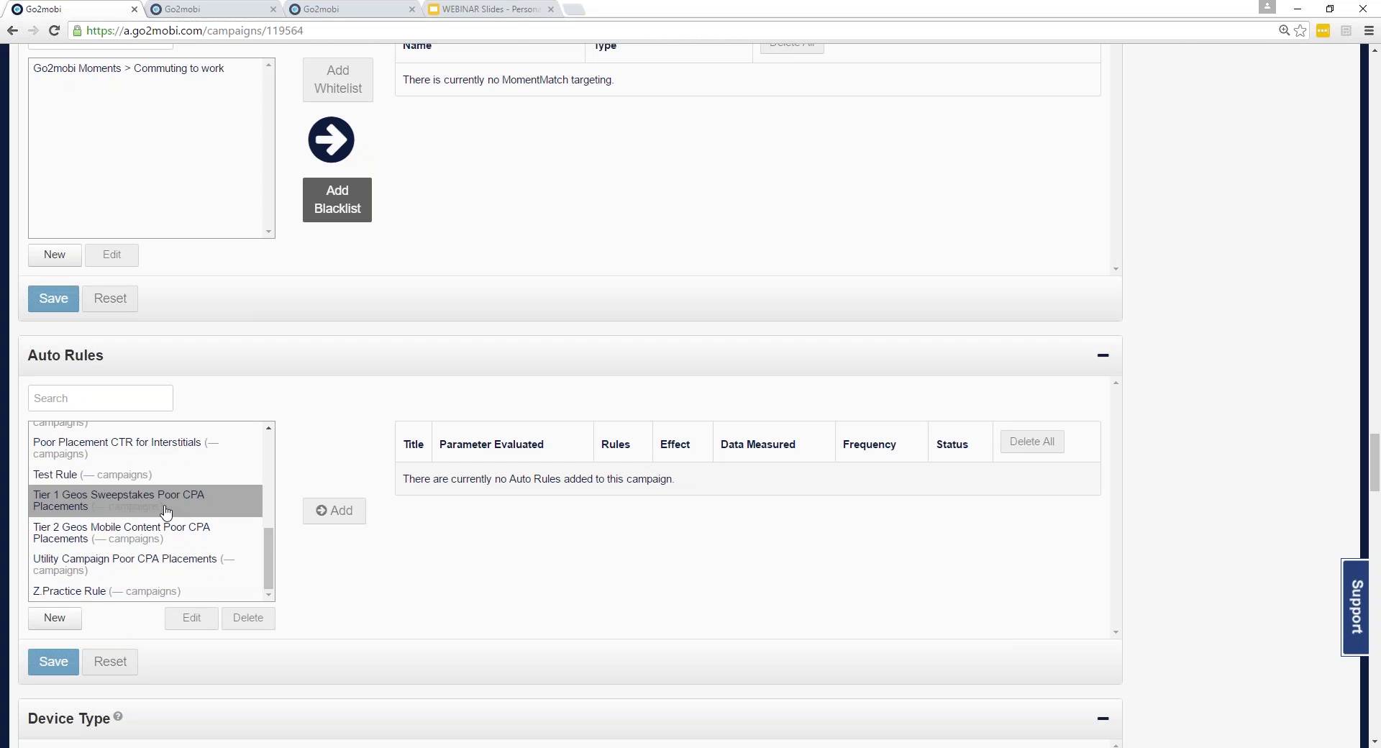
left_click(140, 541)
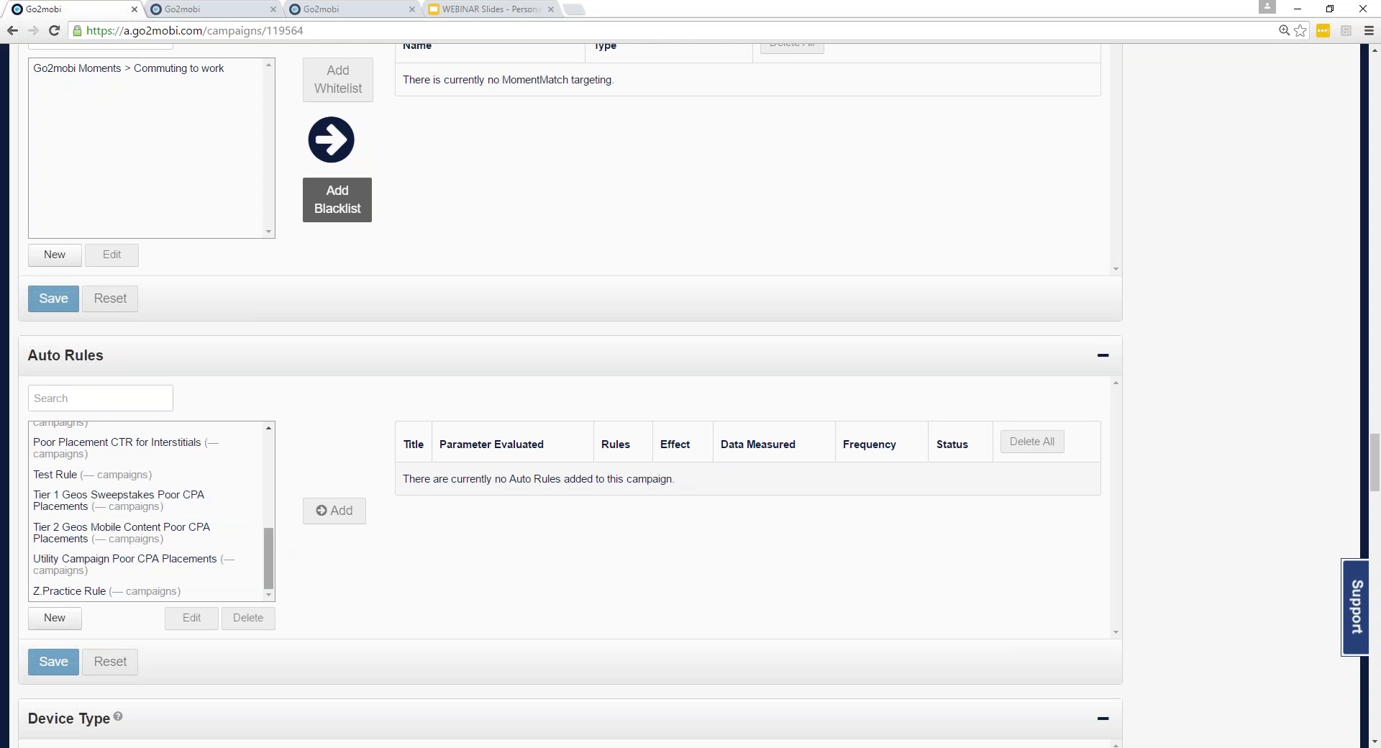
Add the Poor Exchange CTR for Interstitials auto rule to the campaign and save the auto rules
left_click_drag(268, 540, 277, 497)
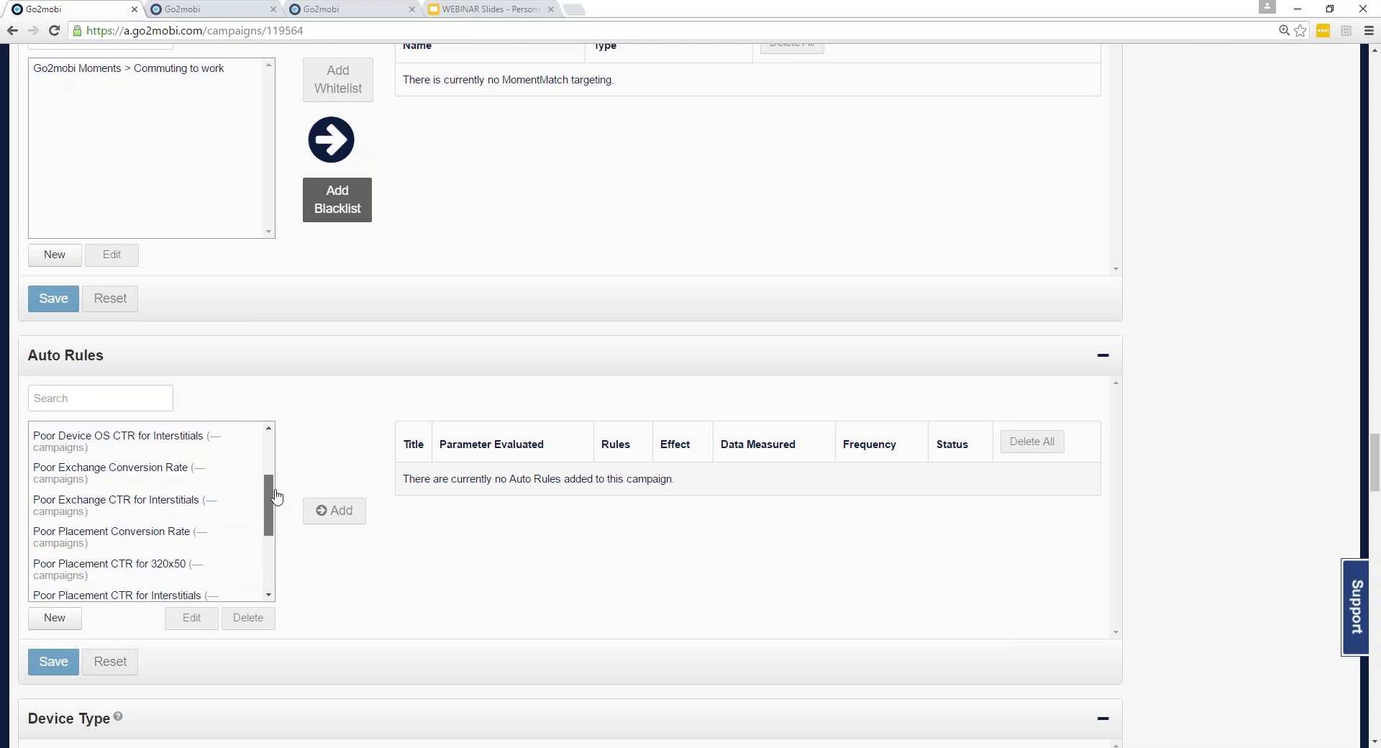
left_click(153, 510)
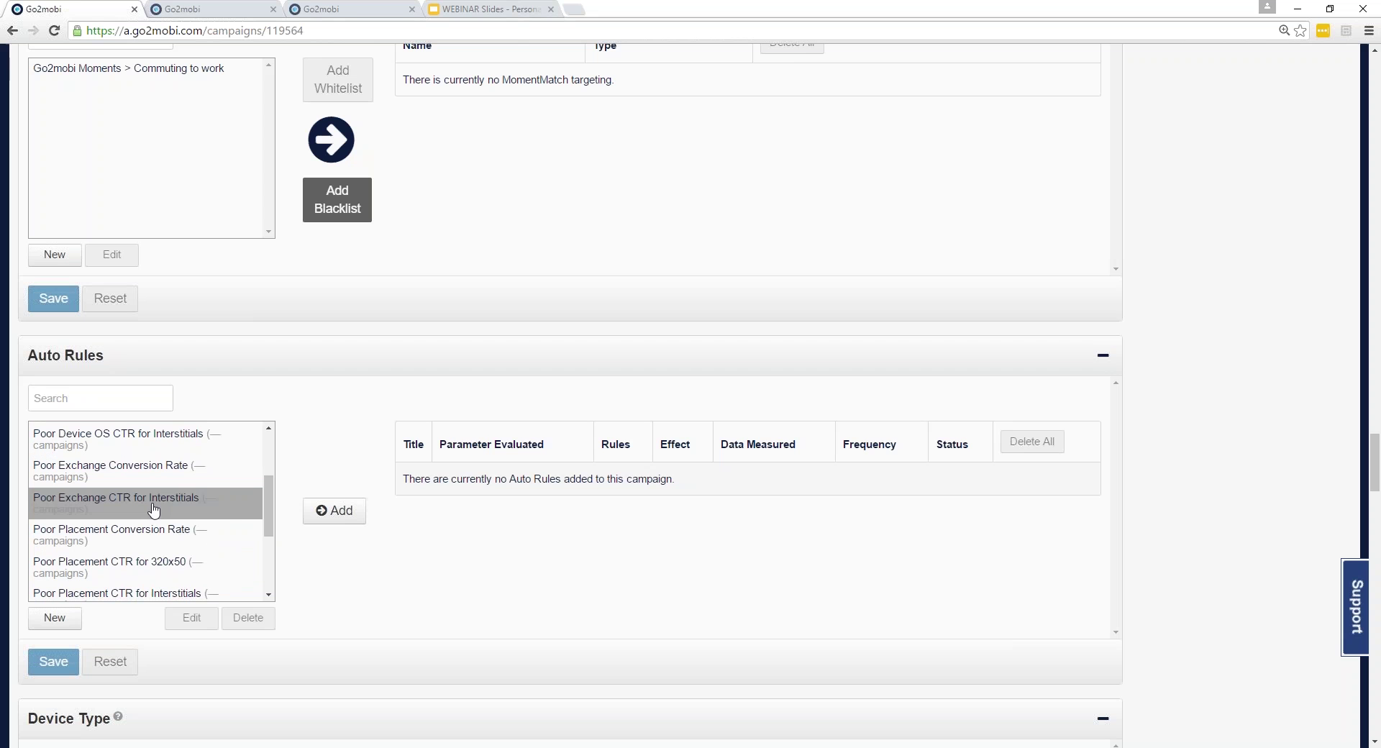
left_click(343, 512)
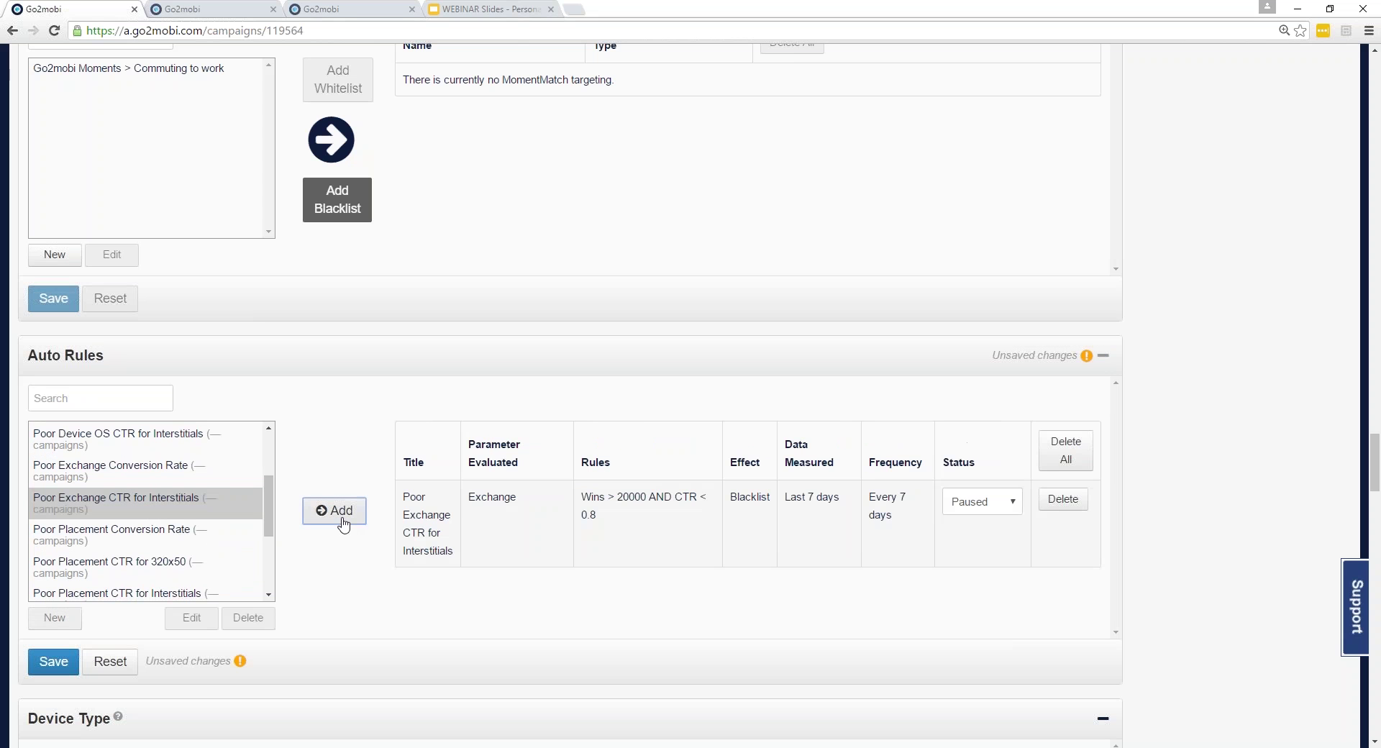
left_click(54, 660)
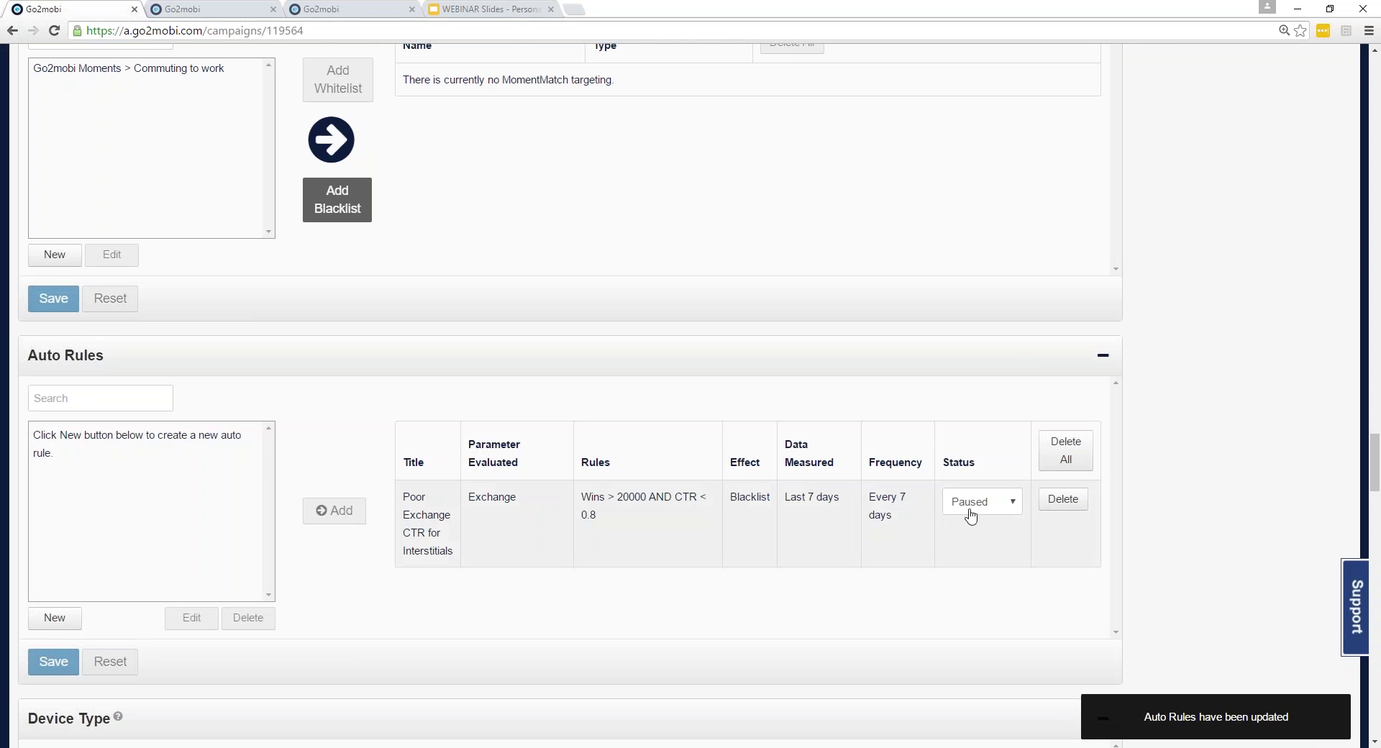
Set the status of the added Poor Exchange CTR for Interstitials rule to Active and save
left_click(1002, 503)
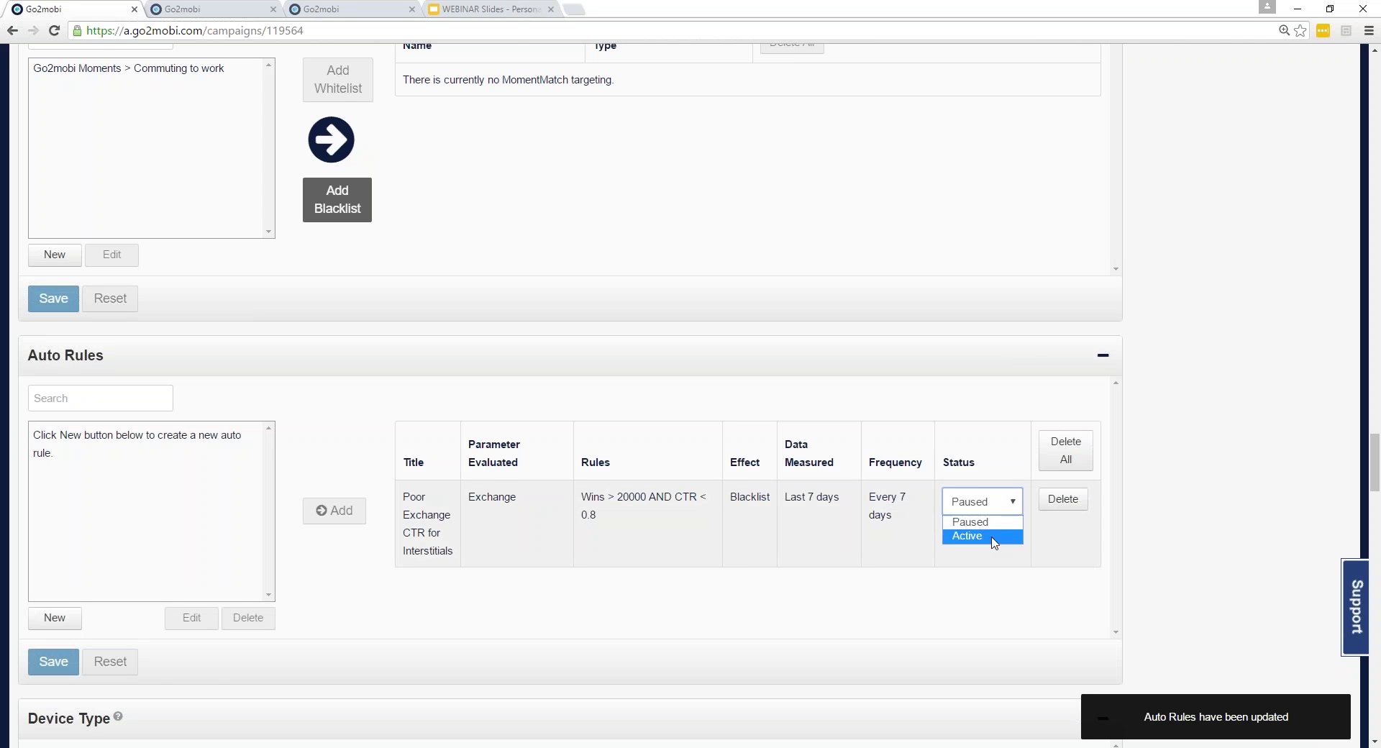
left_click(987, 536)
left_click(36, 662)
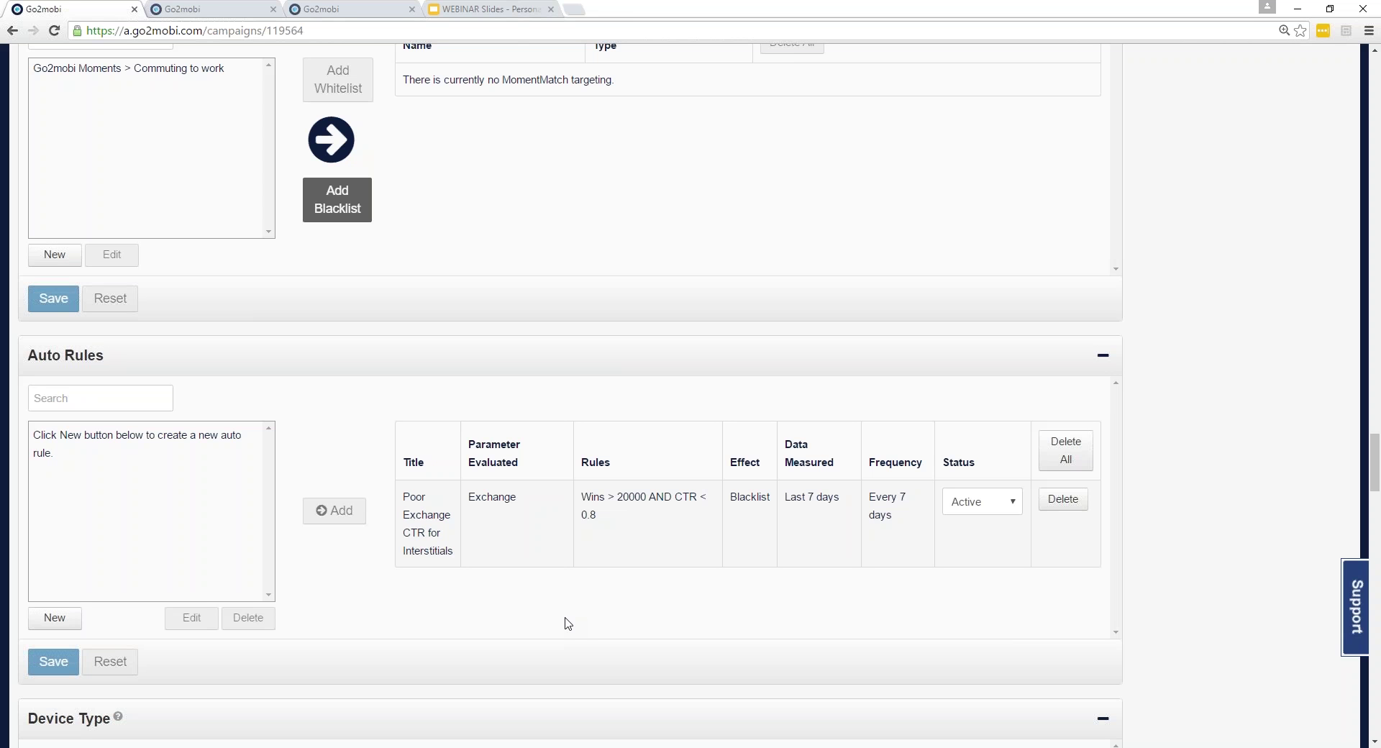
Review the campaign's Device Type, Devices and Creatives settings, including the types offered for a new creative
scroll(568, 624, "down", 1)
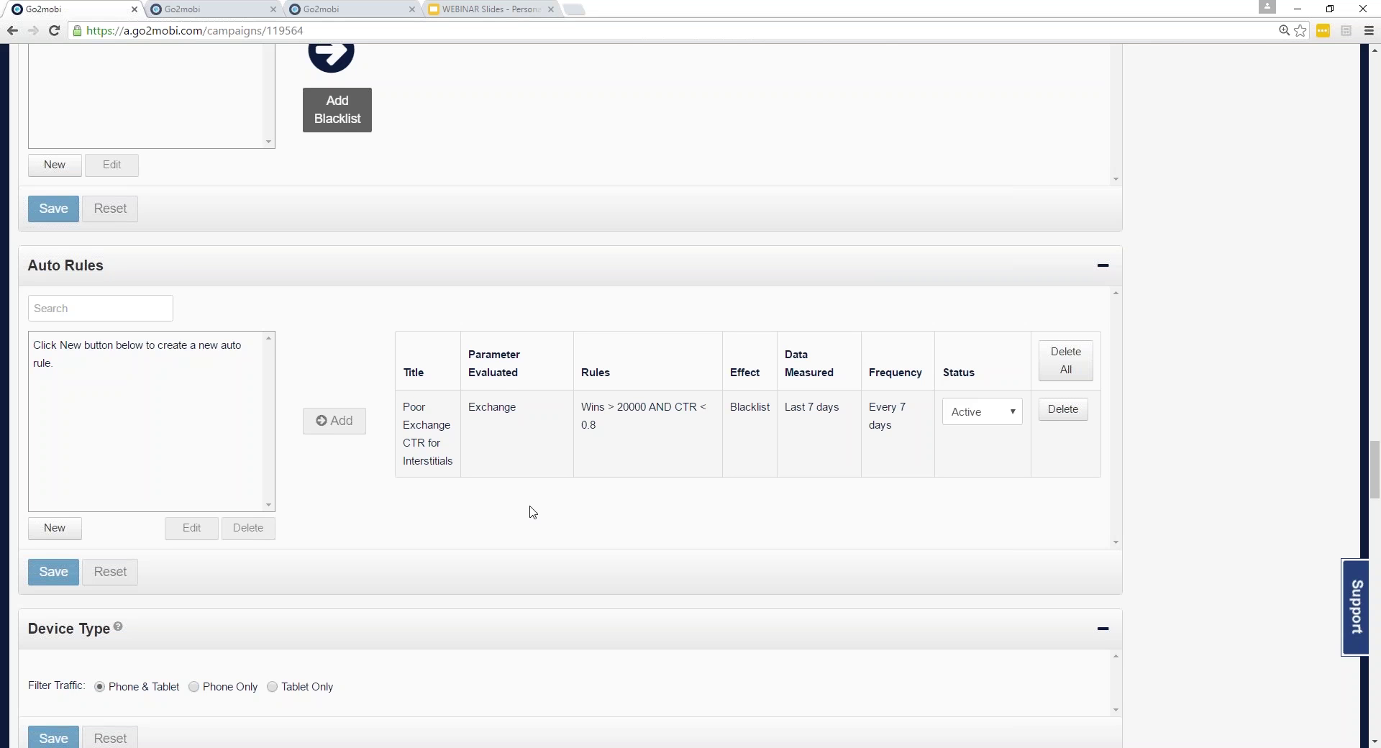
scroll(468, 558, "down", 4)
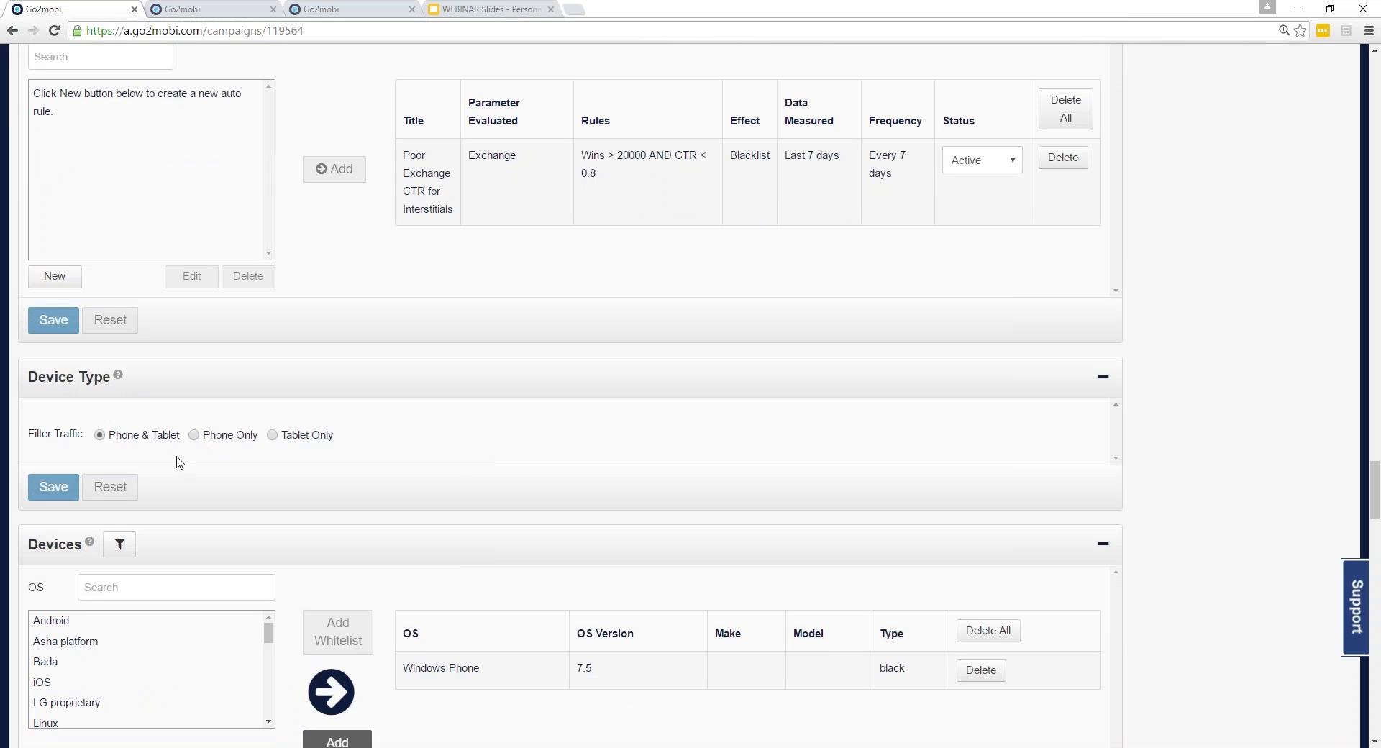
scroll(536, 499, "down", 8)
scroll(550, 567, "down", 7)
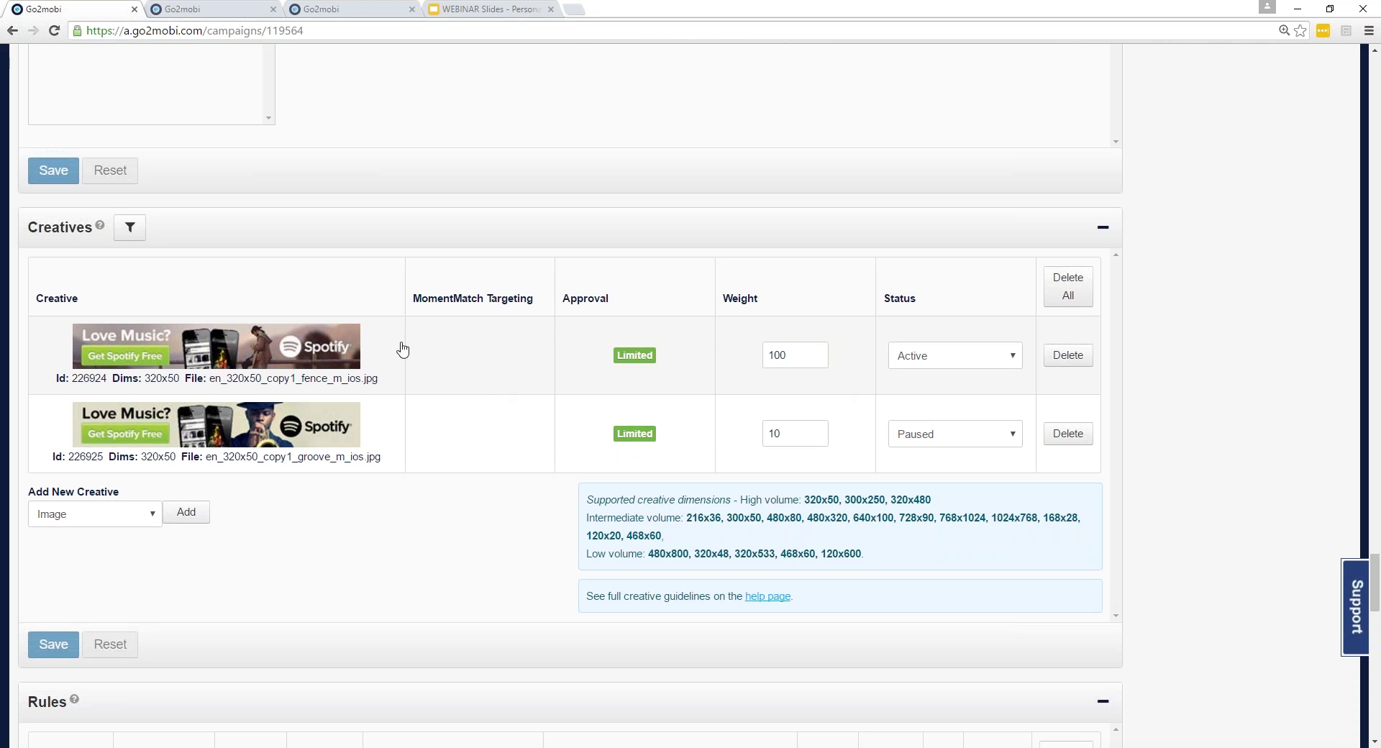
mouse_move(207, 344)
left_click(147, 521)
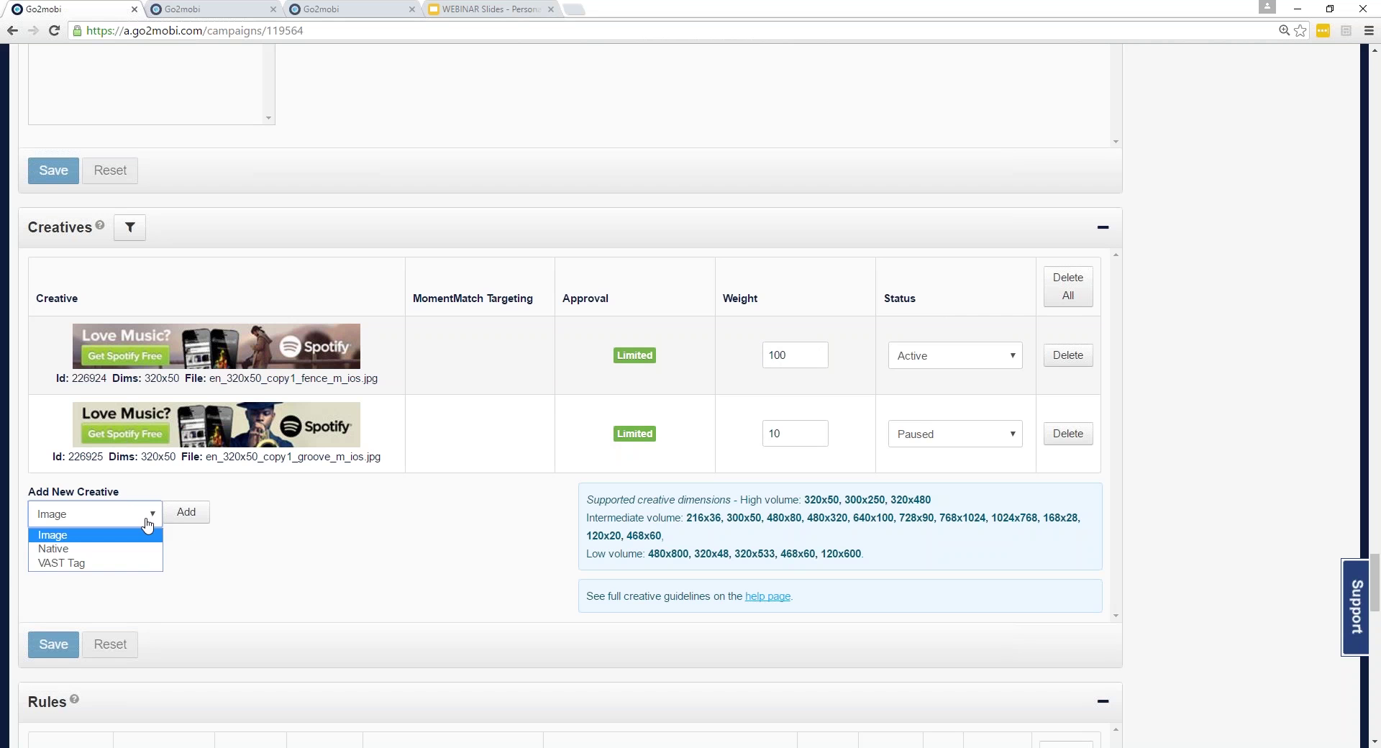
left_click(278, 542)
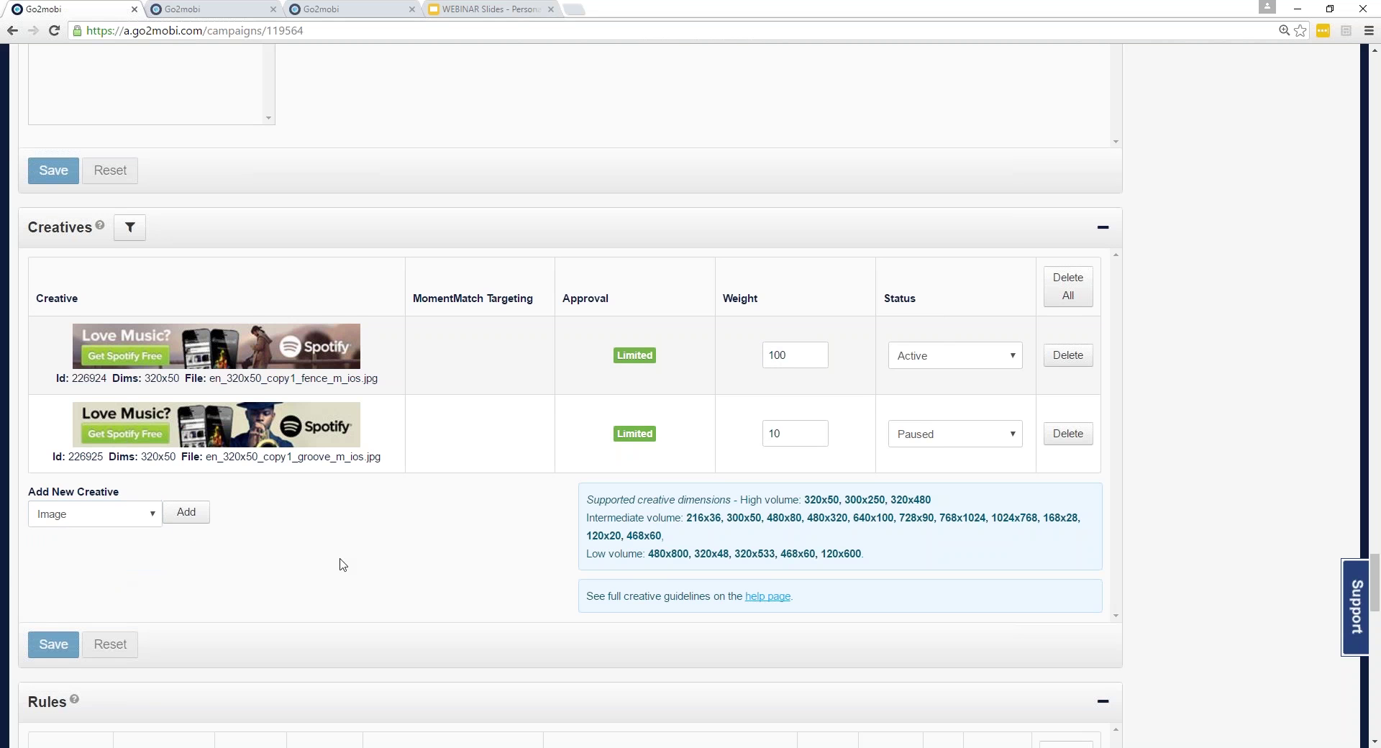
Examine the campaign's existing Rules and Overrides tables, then return to the general campaign settings
scroll(468, 589, "down", 5)
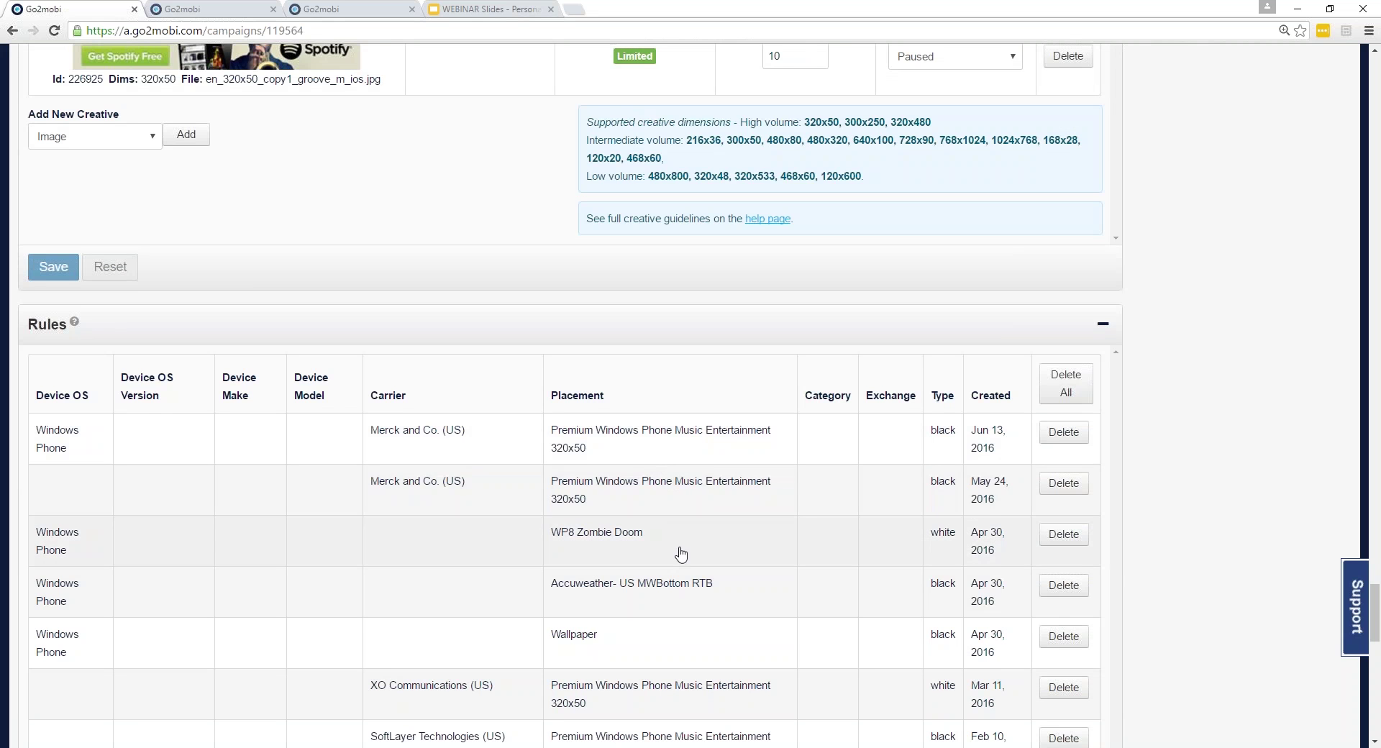
scroll(717, 609, "down", 1)
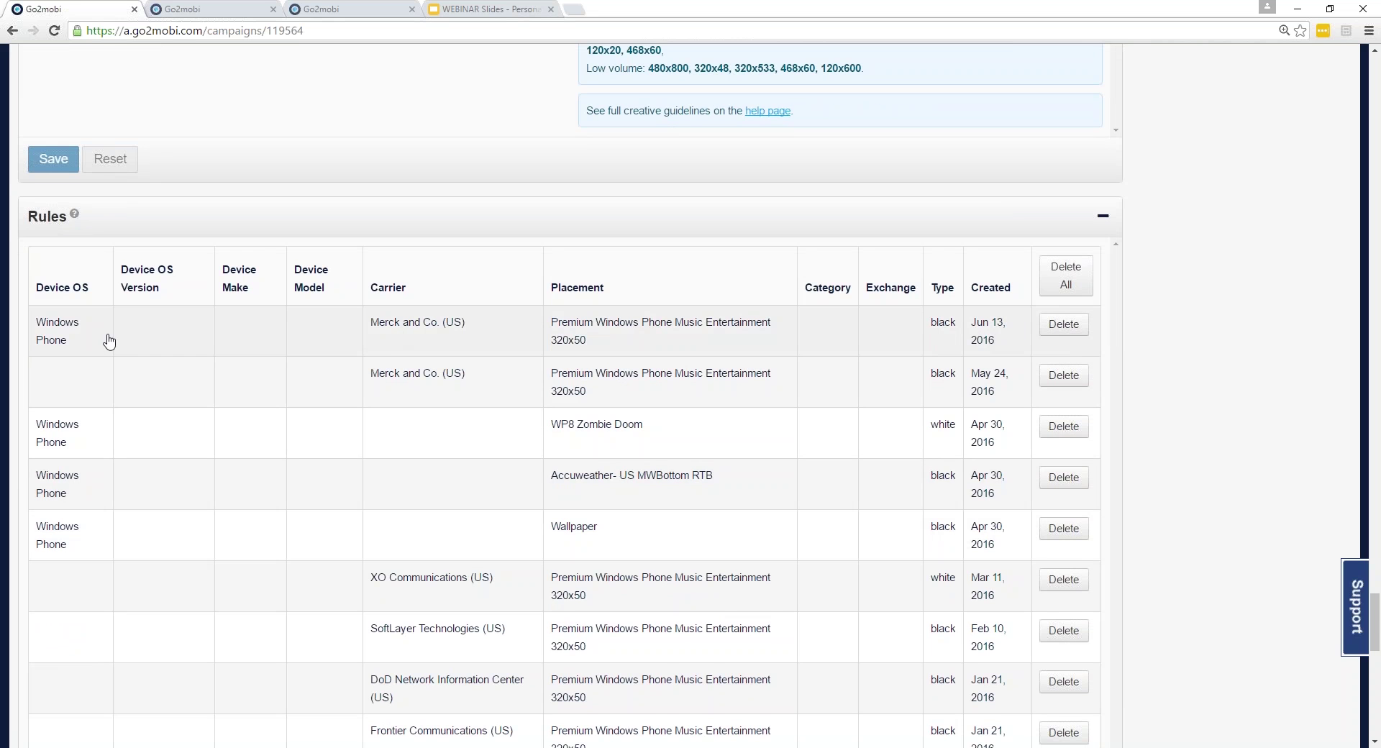
scroll(767, 493, "down", 10)
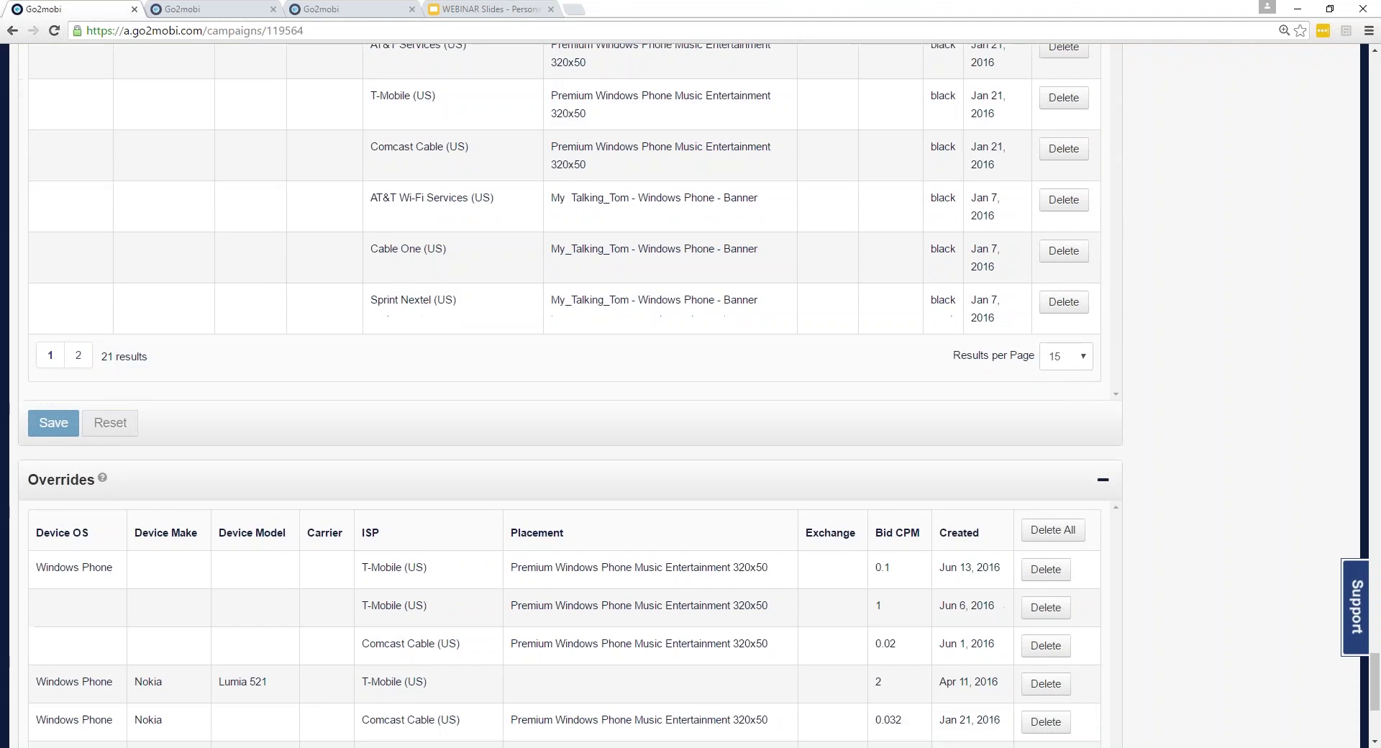
scroll(756, 585, "up", 15)
scroll(710, 588, "up", 20)
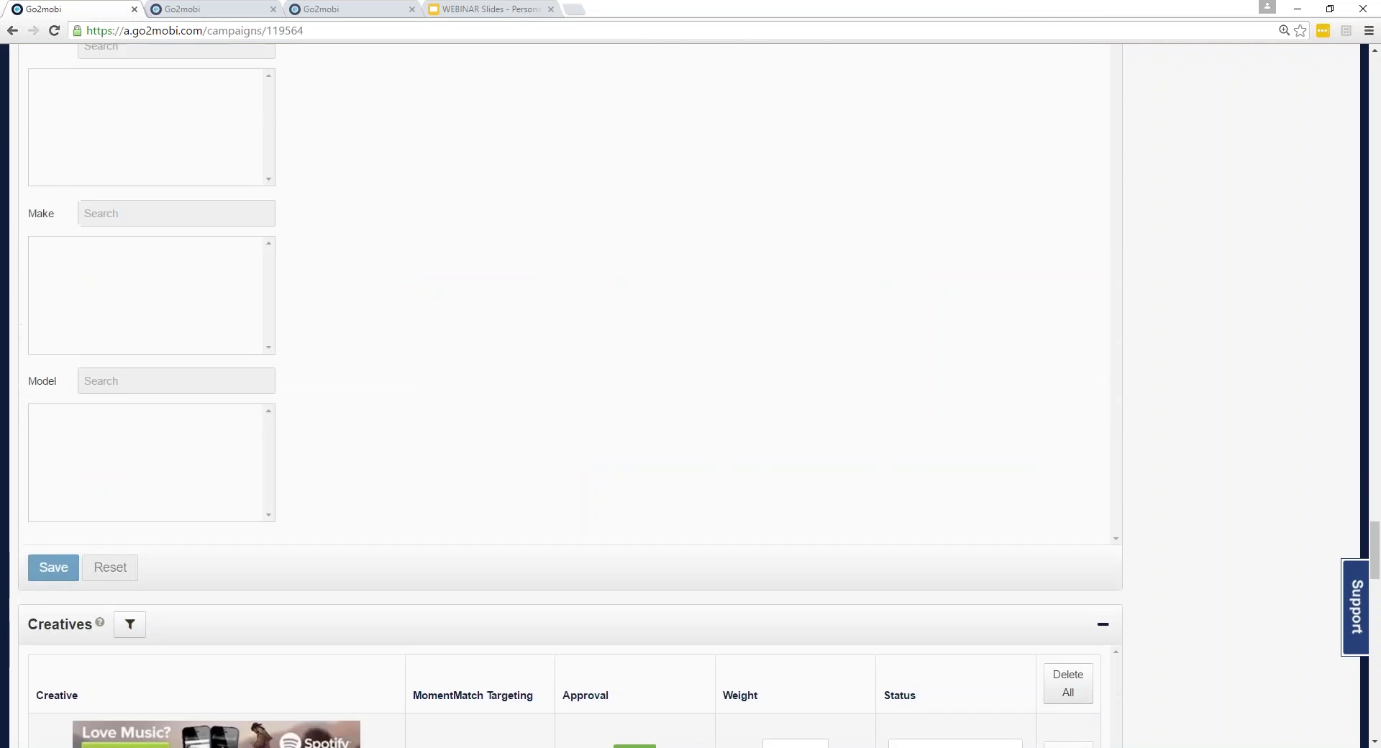
scroll(569, 396, "up", 20)
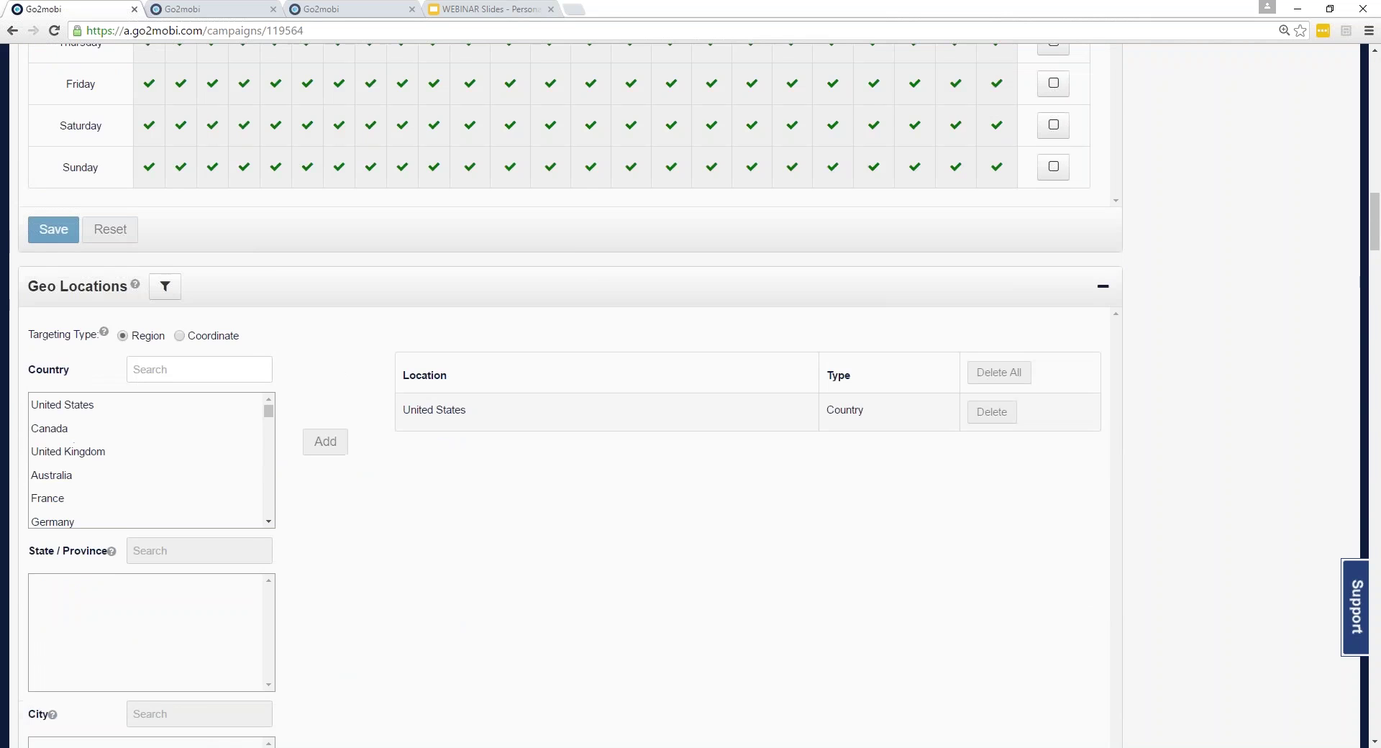
scroll(568, 396, "up", 20)
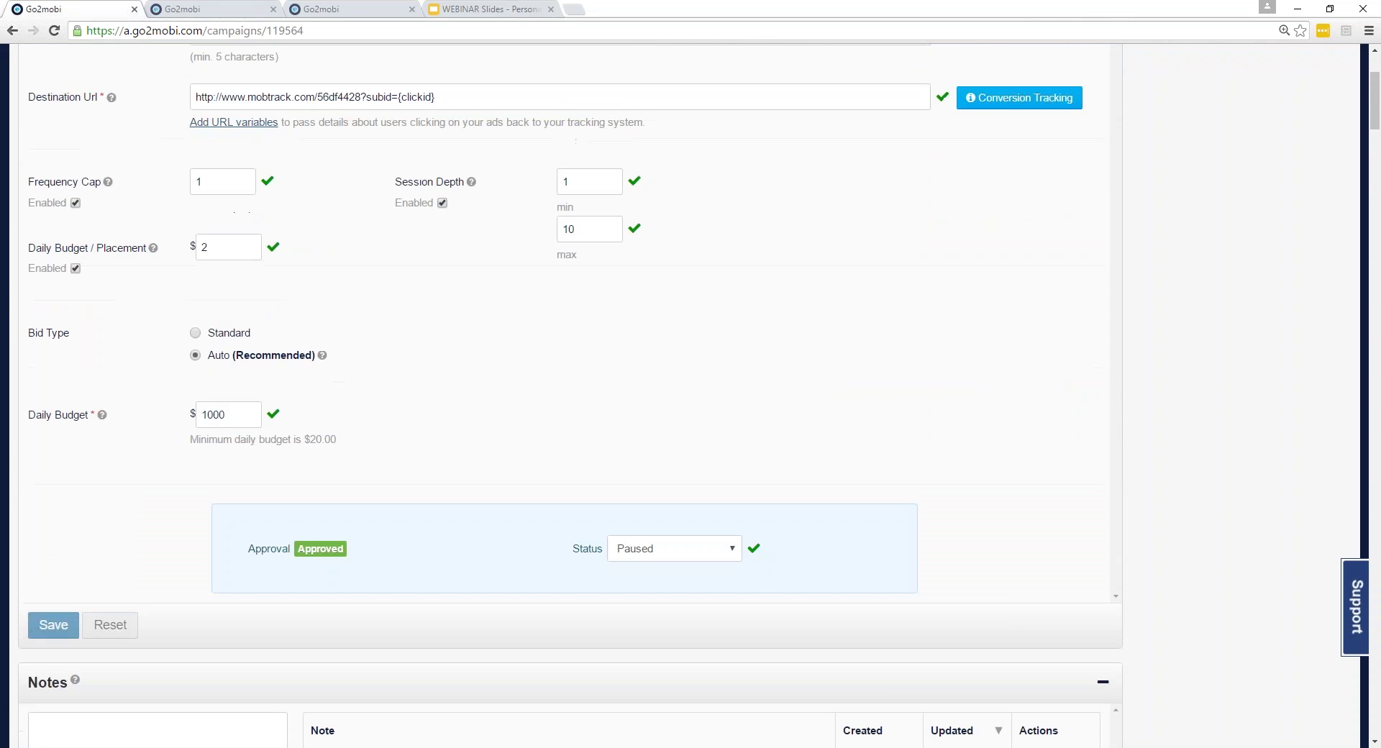
In the open Reporting page, check the Spotify campaign's quick-update settings without changing them and drill down into that campaign
left_click_drag(203, 10, 373, 16)
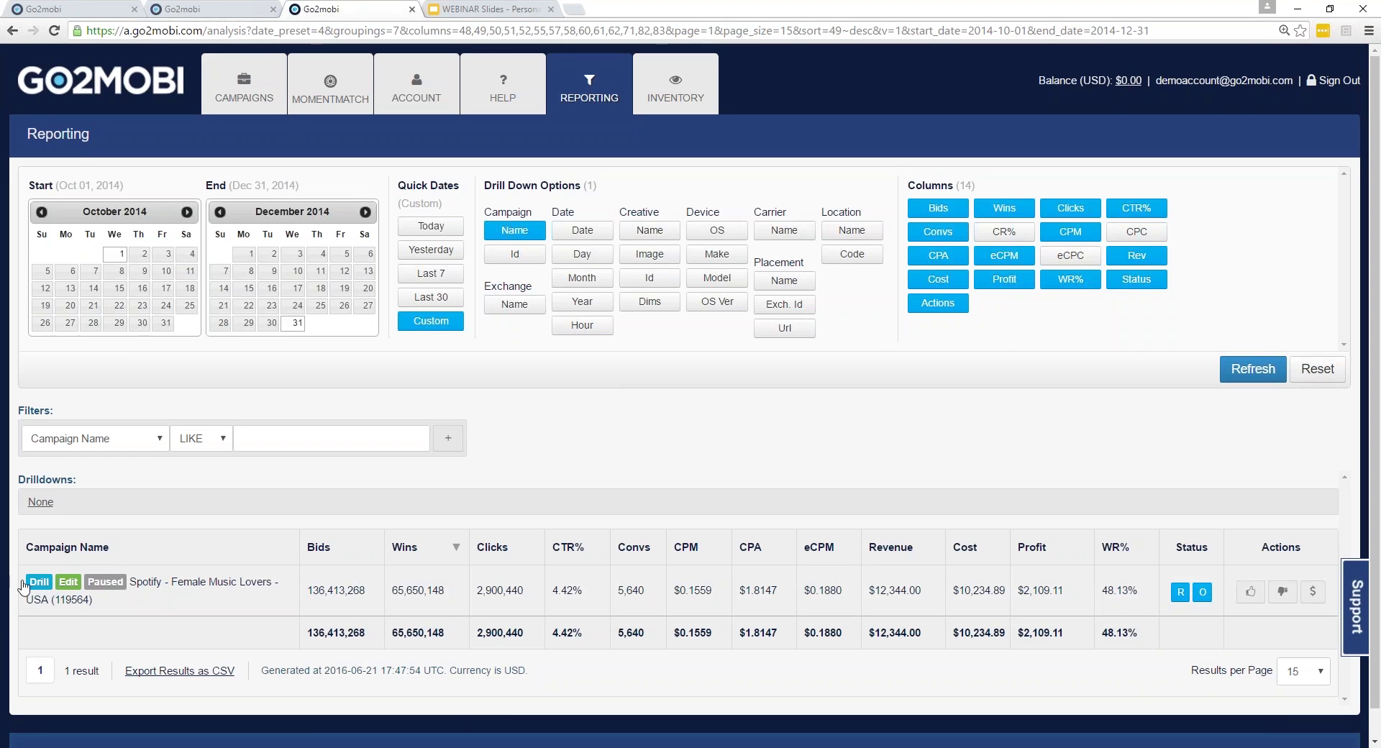
left_click(107, 589)
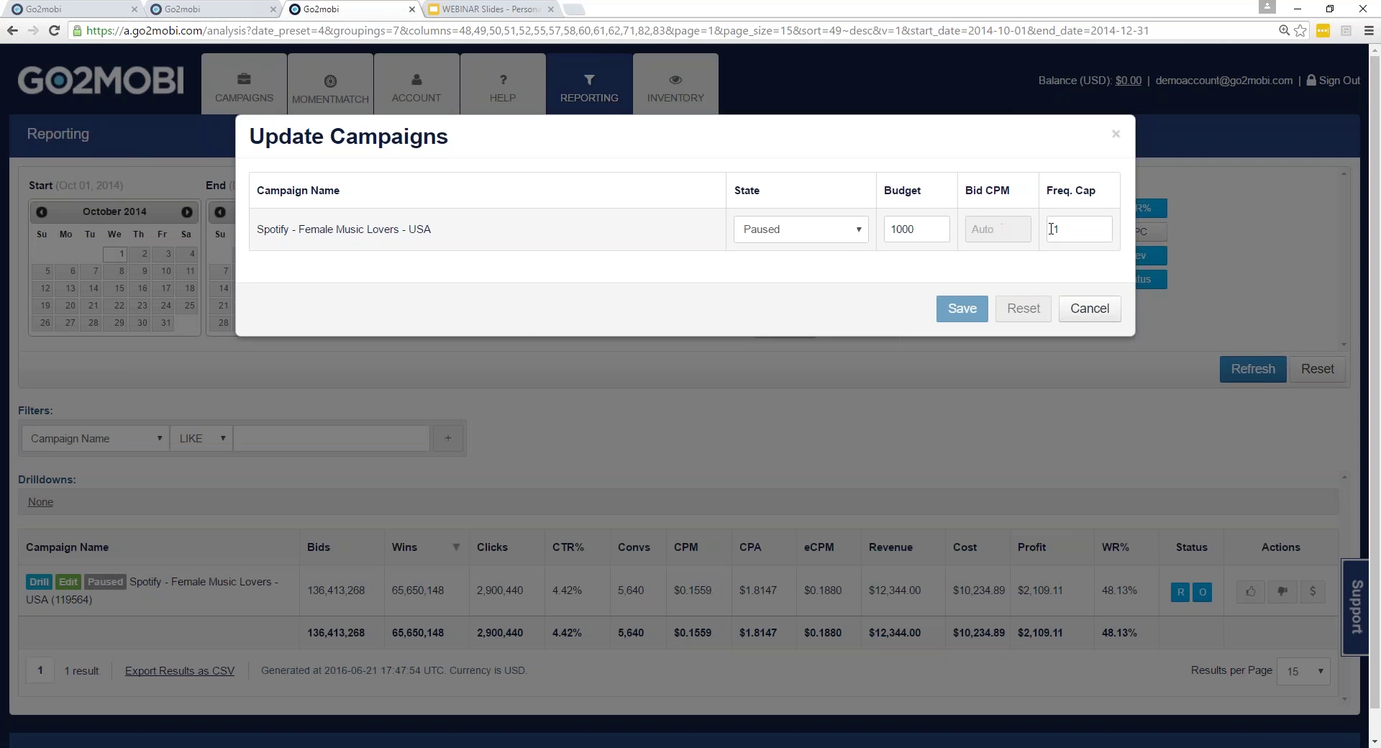
left_click(1118, 137)
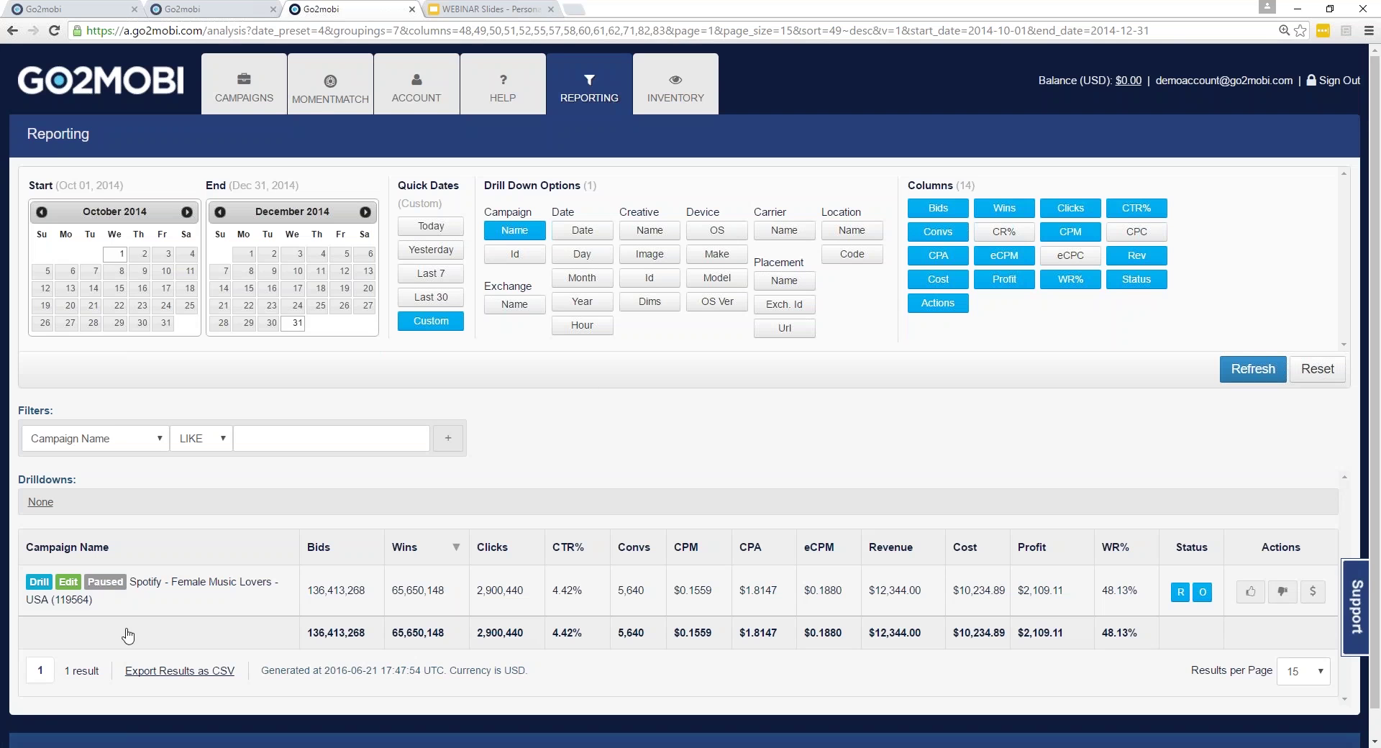
left_click(30, 586)
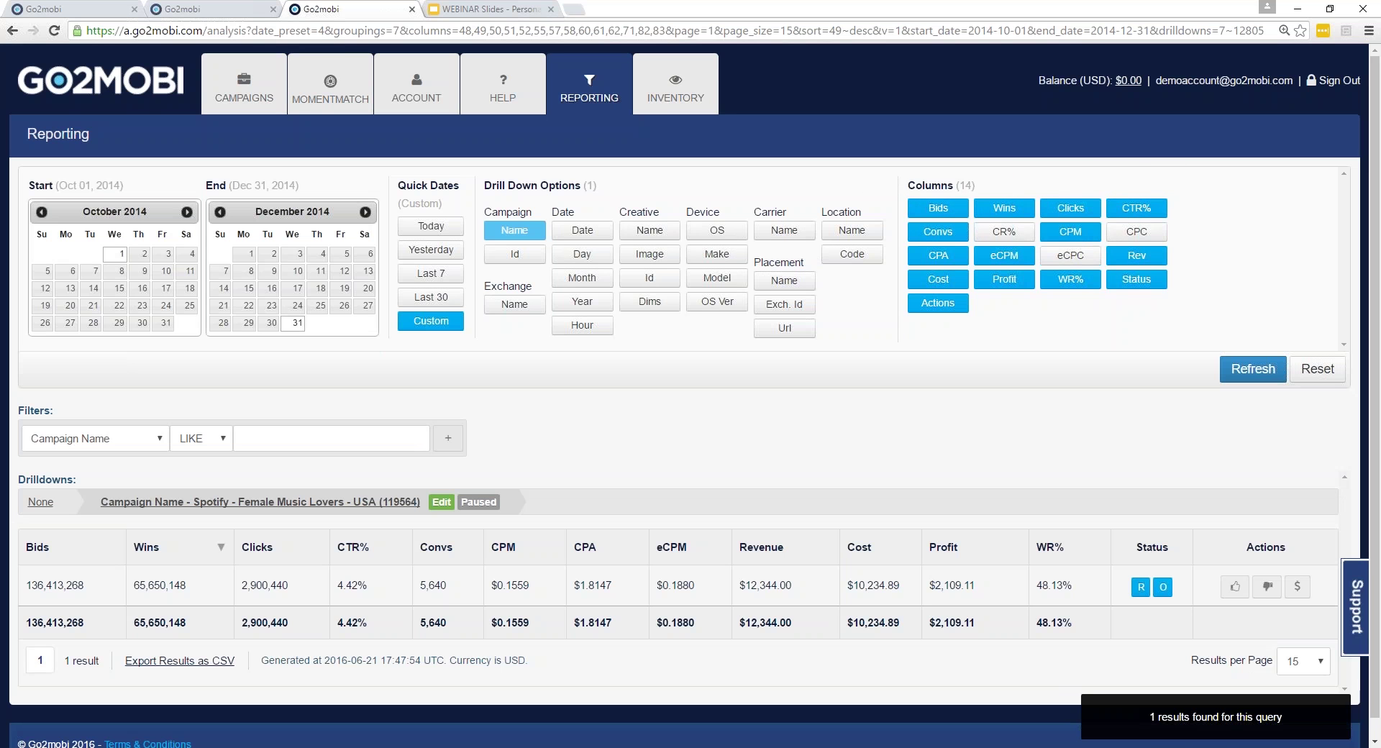
Toggle the Wins and CR% report columns on and off, restoring the original column selection
left_click(1019, 217)
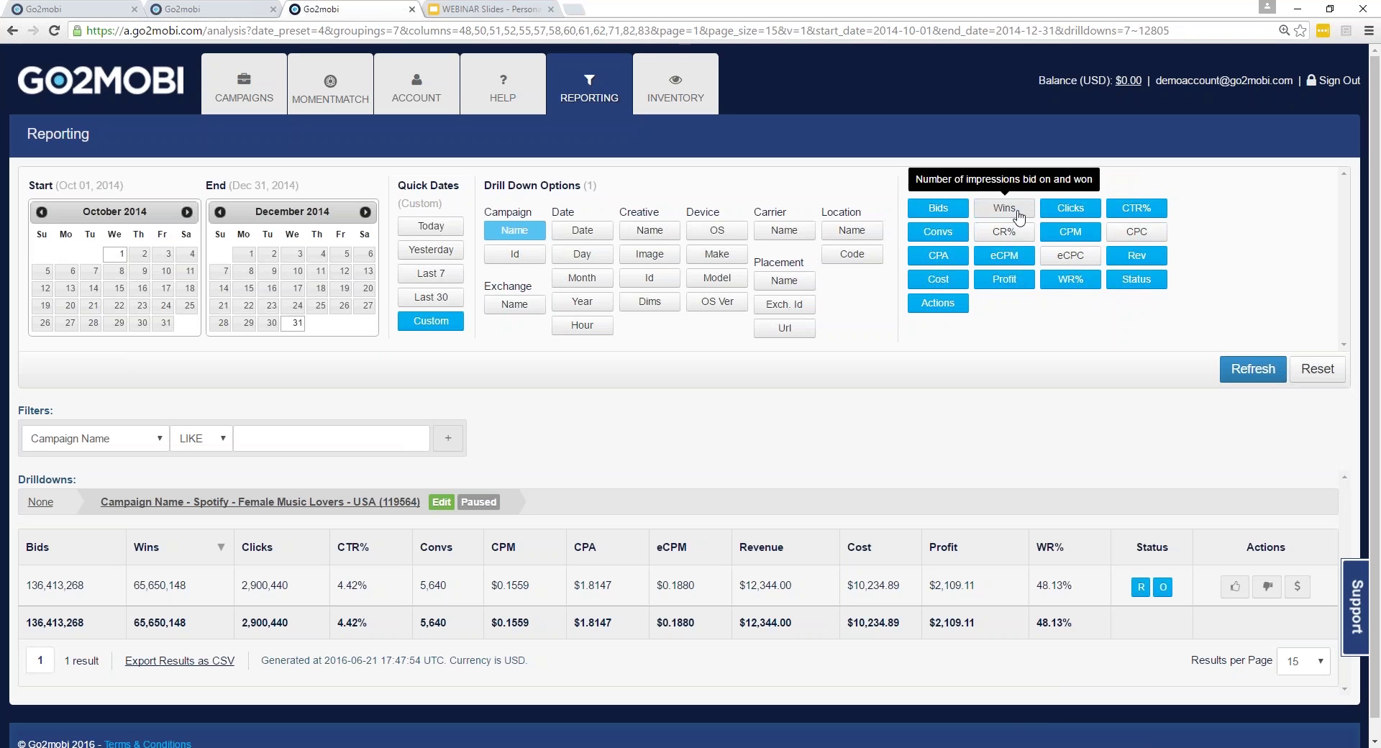
left_click(1020, 214)
left_click(1014, 232)
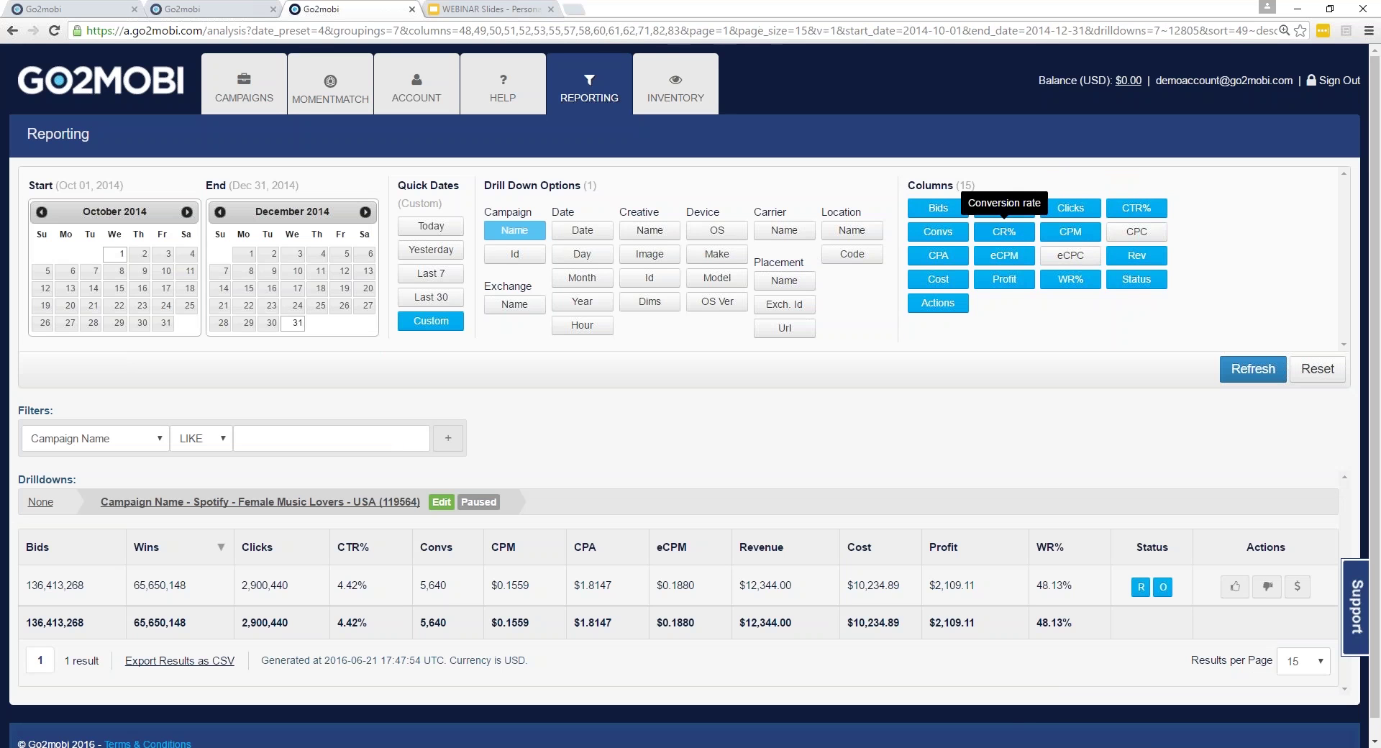
left_click(1007, 232)
left_click(1007, 232)
left_click(1021, 233)
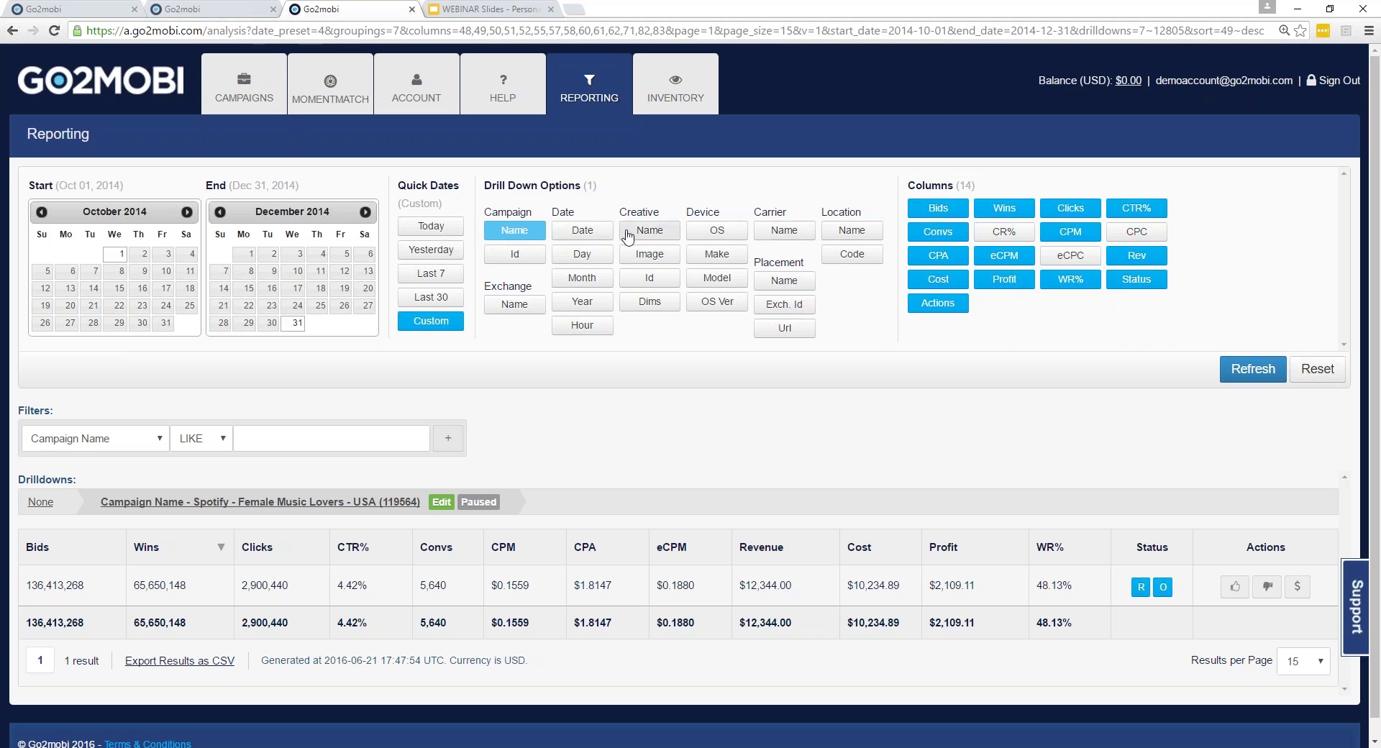
Break the campaign report down by placement name, refresh it, and examine the placement results
left_click(789, 281)
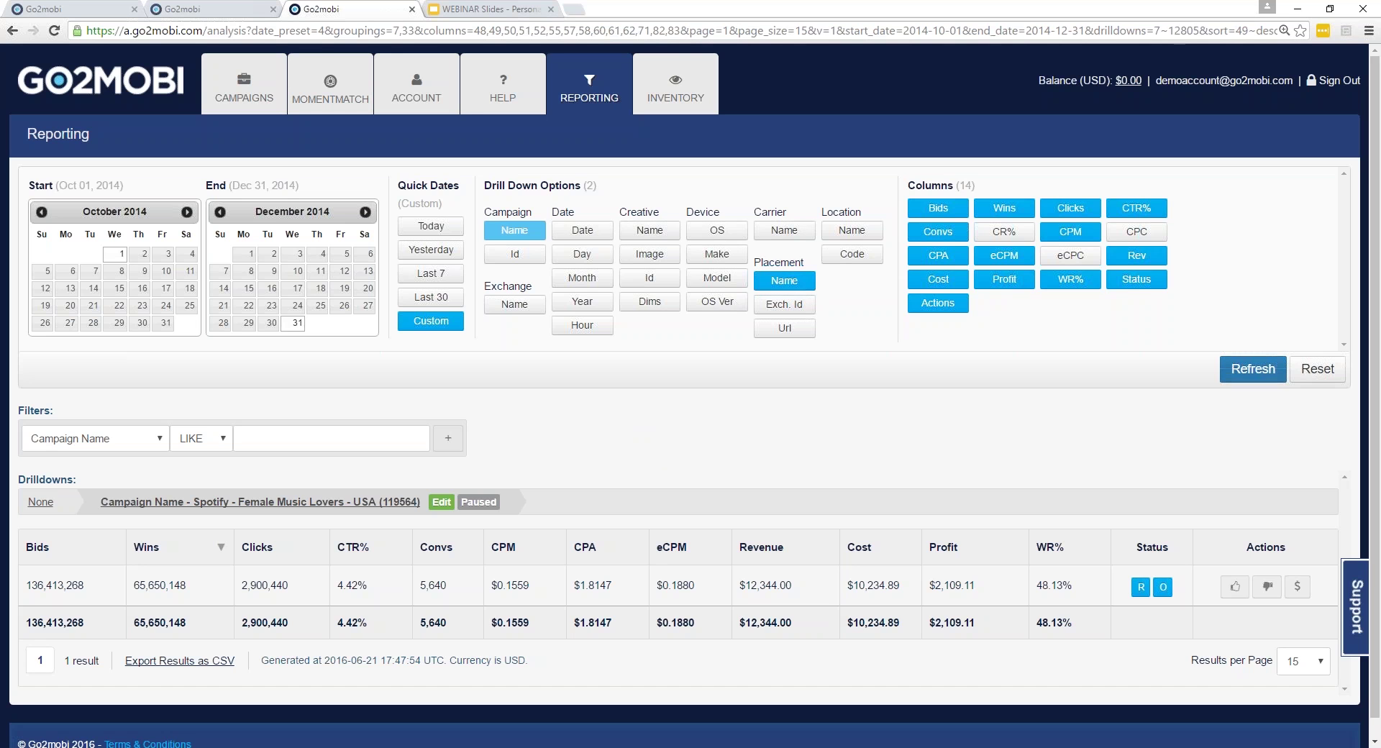
left_click(1253, 368)
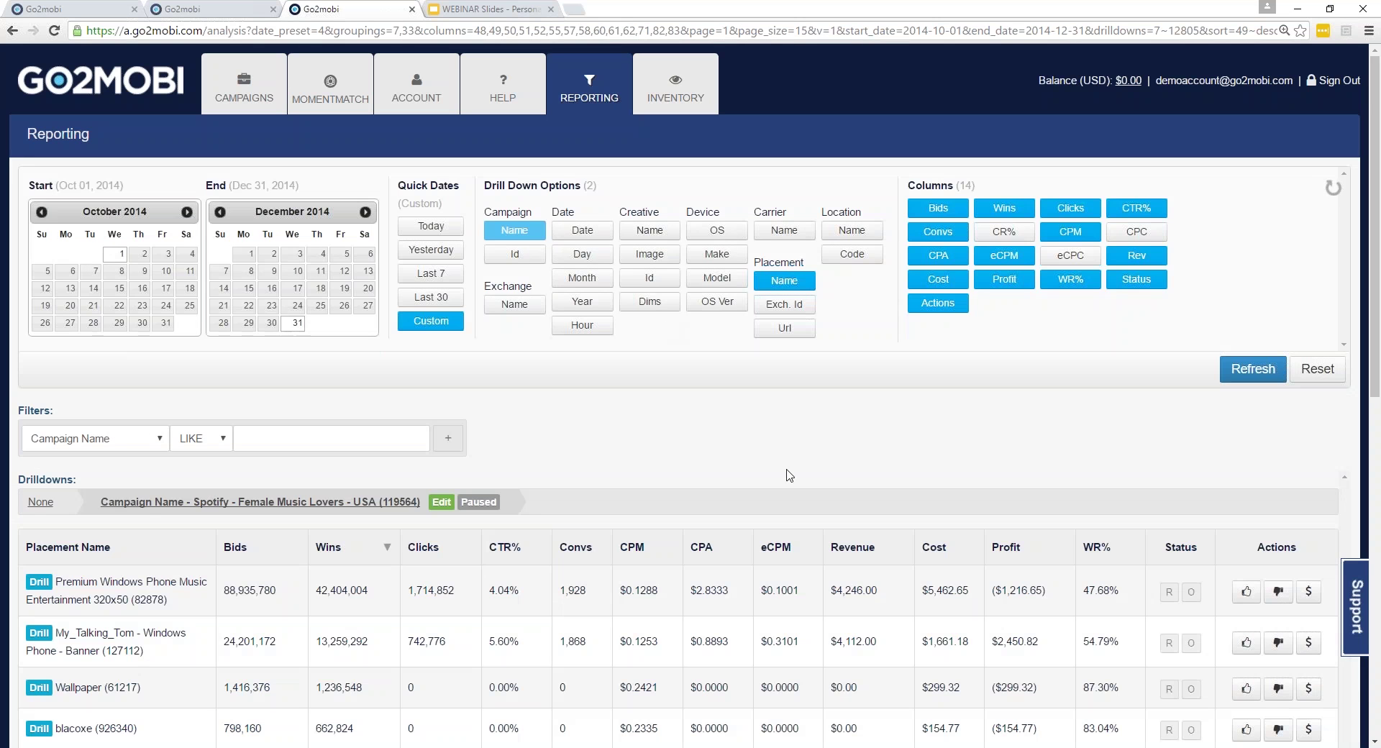
scroll(740, 439, "down", 2)
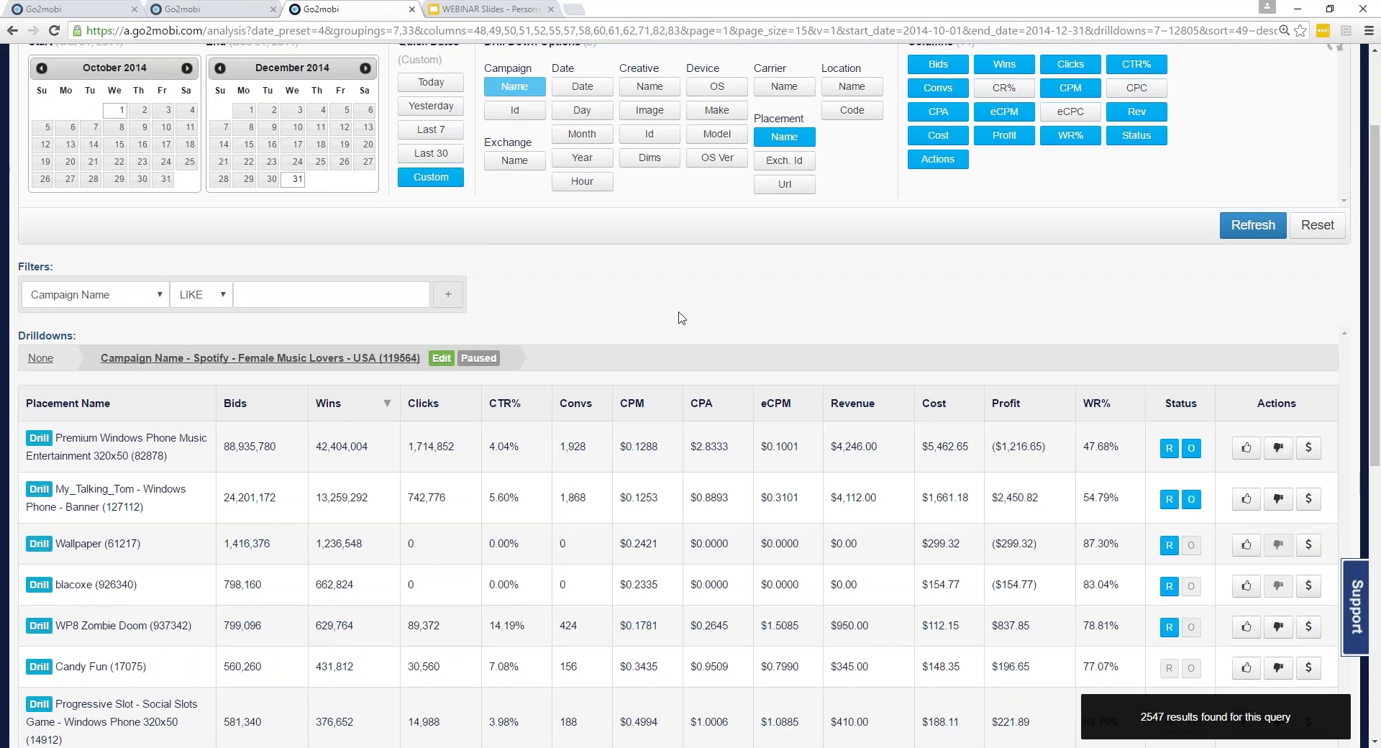
scroll(725, 396, "up", 2)
scroll(720, 426, "down", 2)
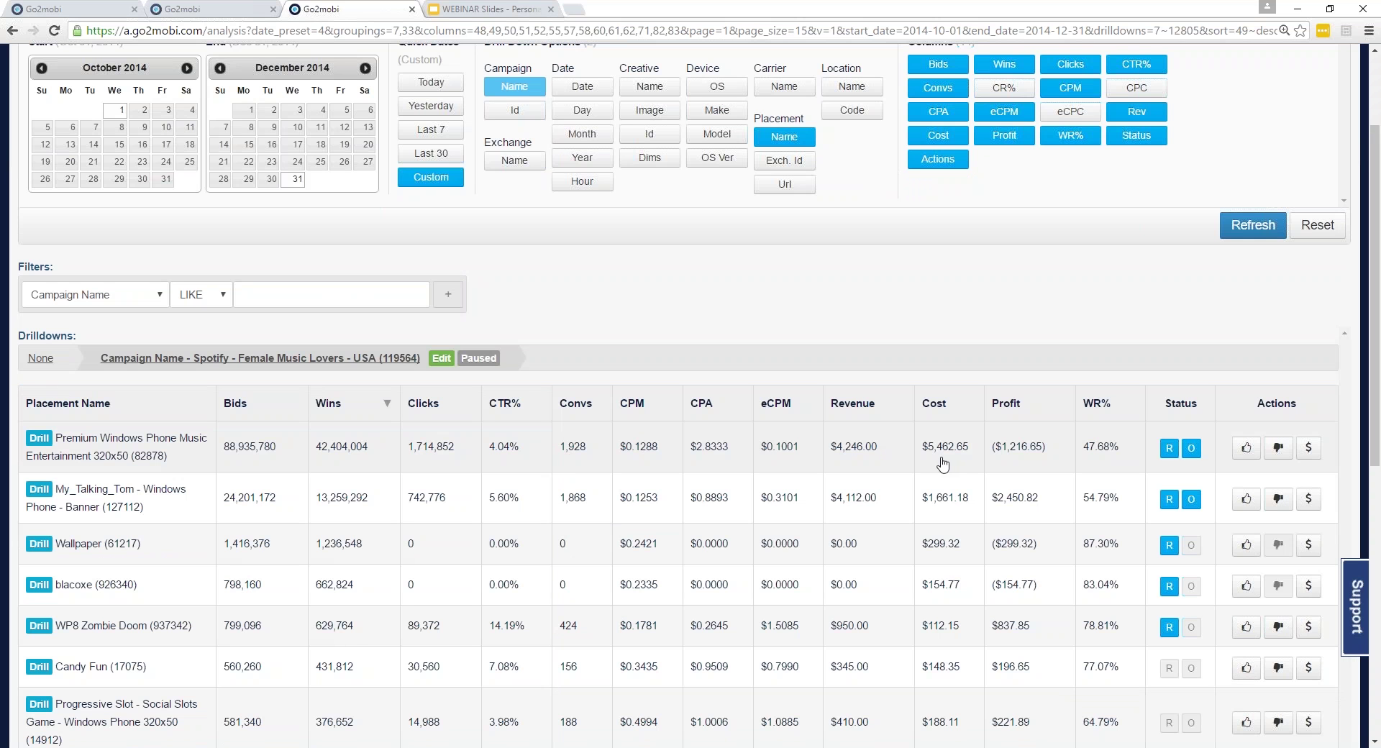
Sort the placement results by Profit in descending order, then reverse the sort to ascending and review the least profitable placements
mouse_move(1016, 411)
left_click(1031, 409)
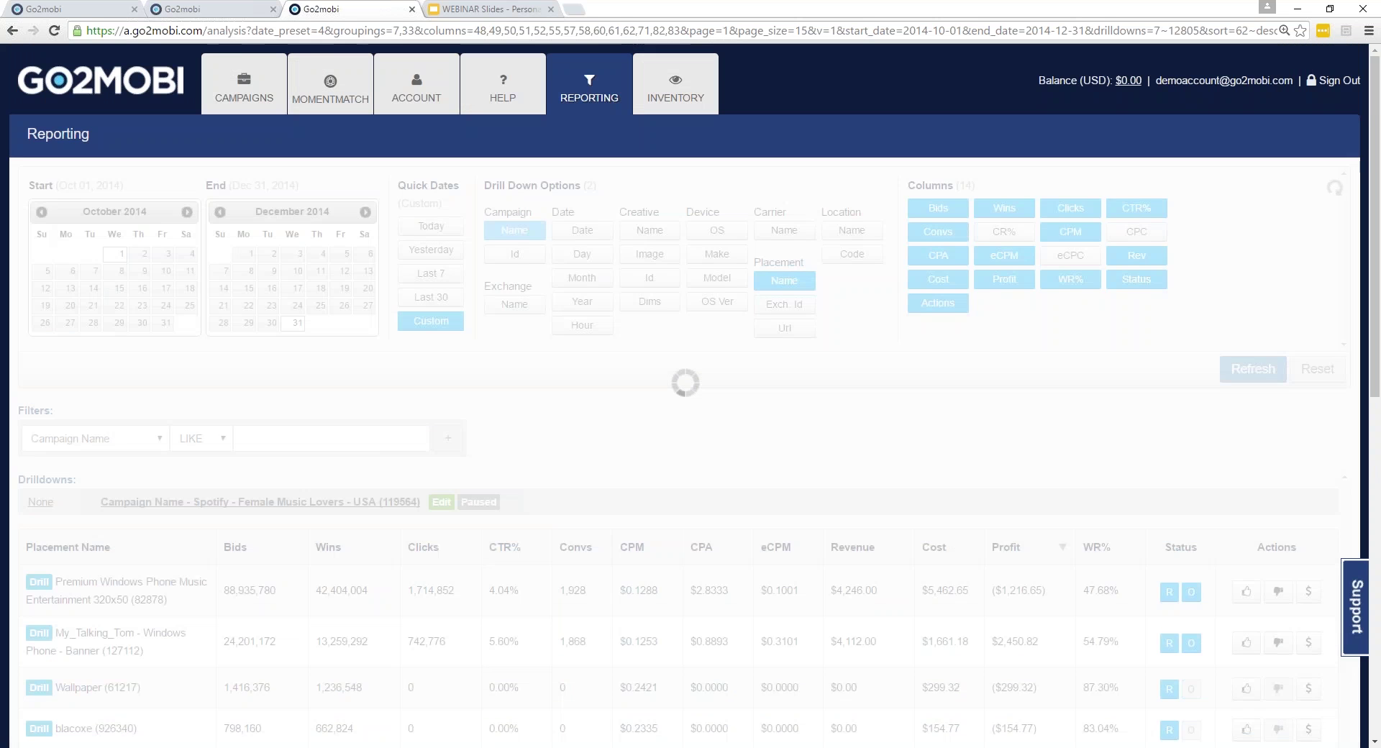
scroll(1048, 477, "down", 1)
scroll(1048, 477, "down", 1)
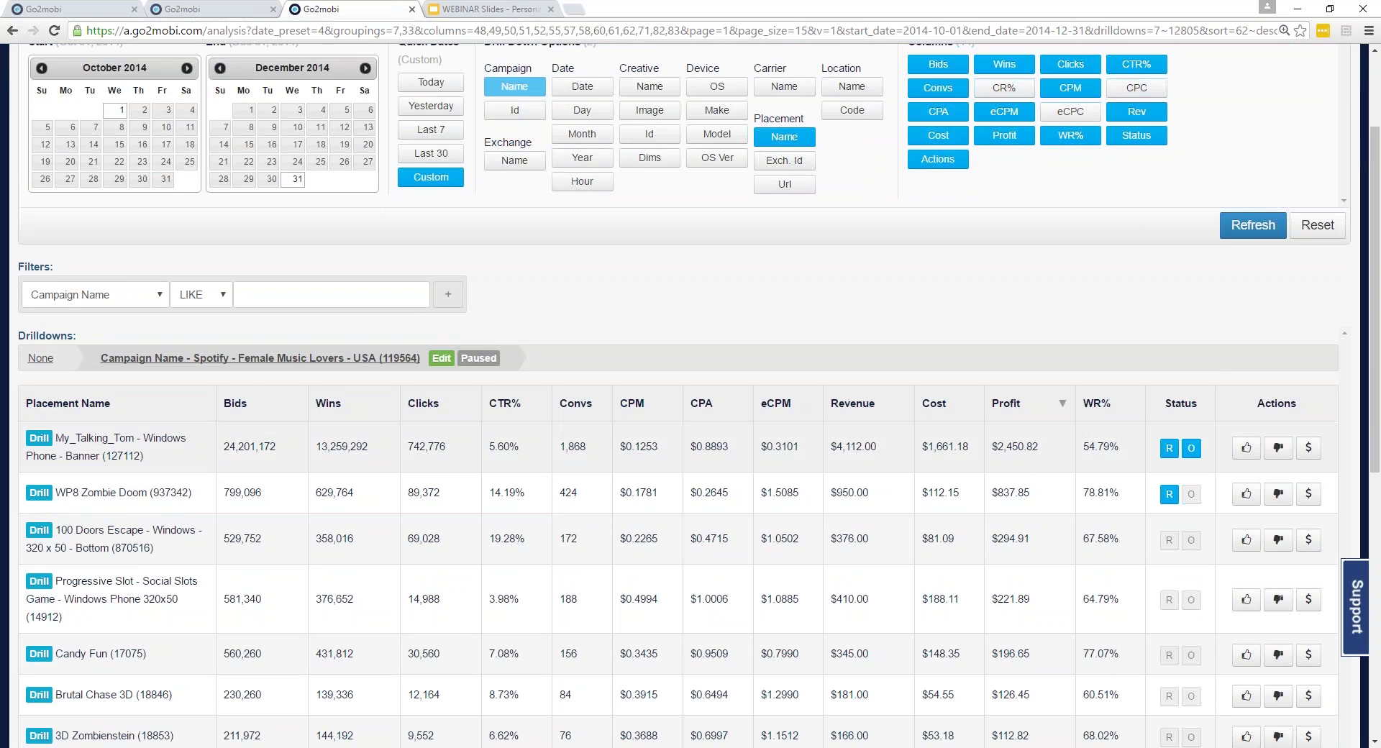
left_click(1018, 415)
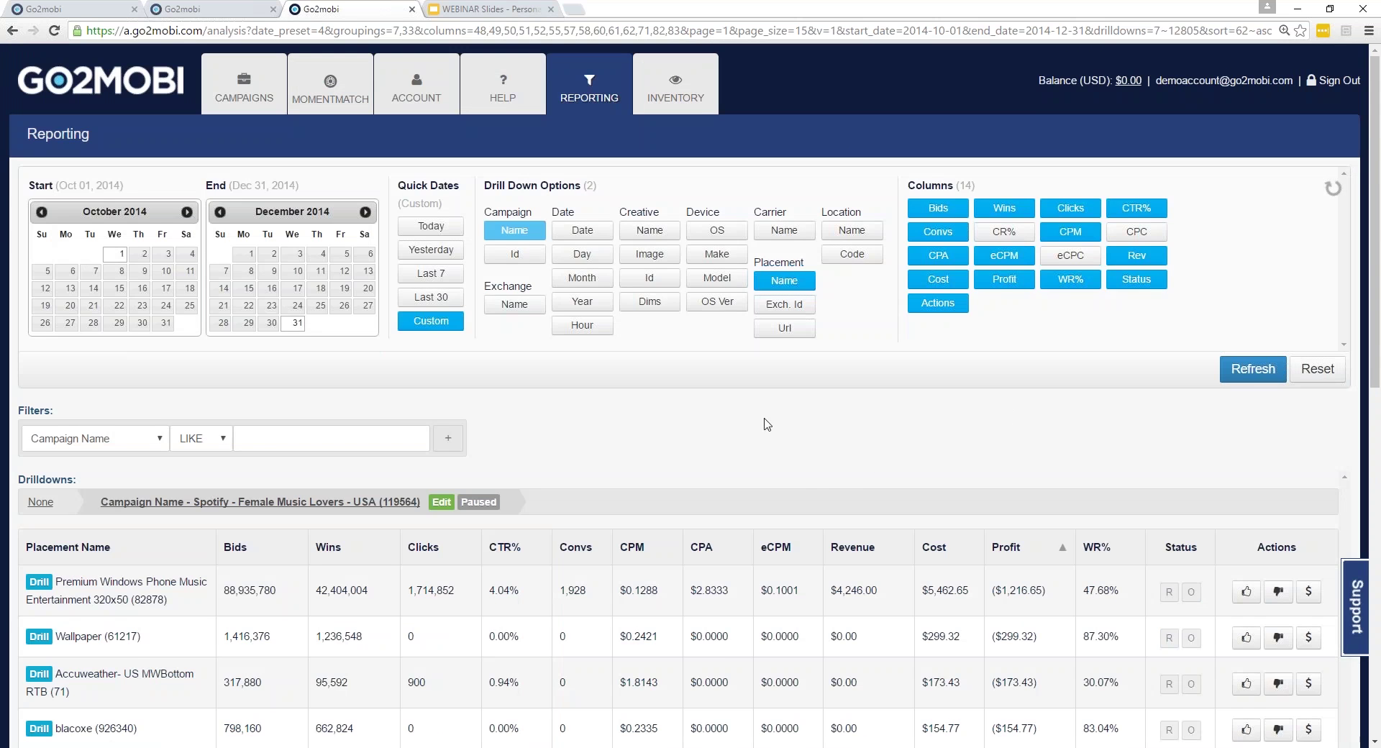
scroll(684, 430, "down", 3)
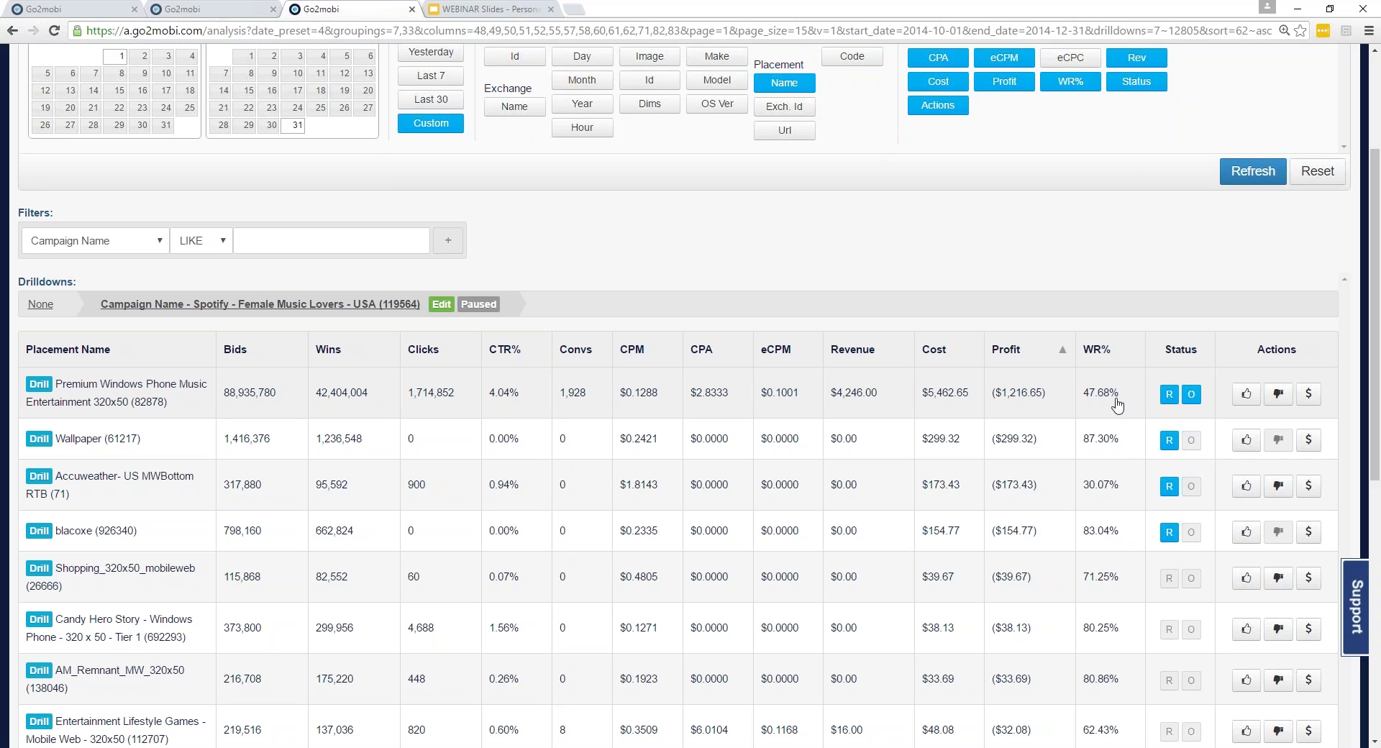
Check the whitelist and blacklist dialogs for the Premium Windows Phone Music Entertainment 320x50 placement, cancelling both without adding a rule
left_click(1246, 394)
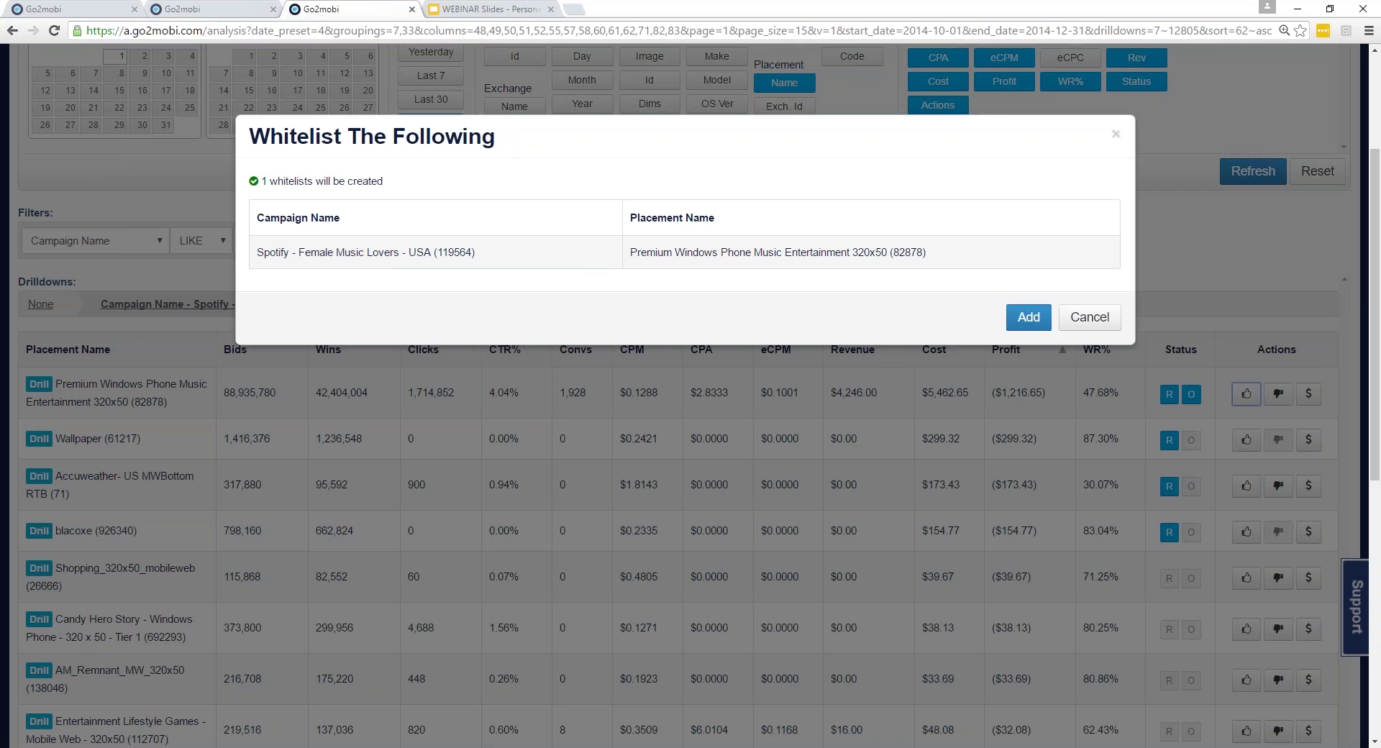
left_click(1090, 319)
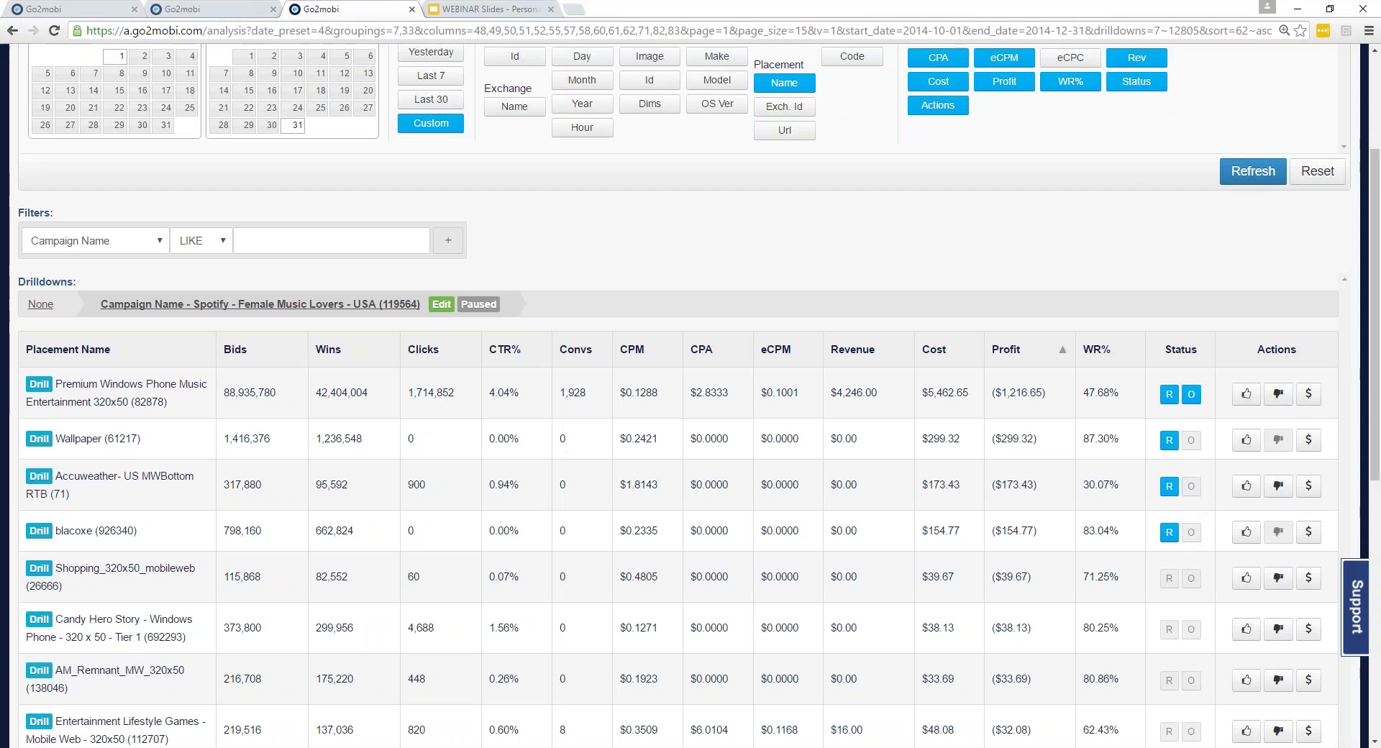
left_click(1273, 400)
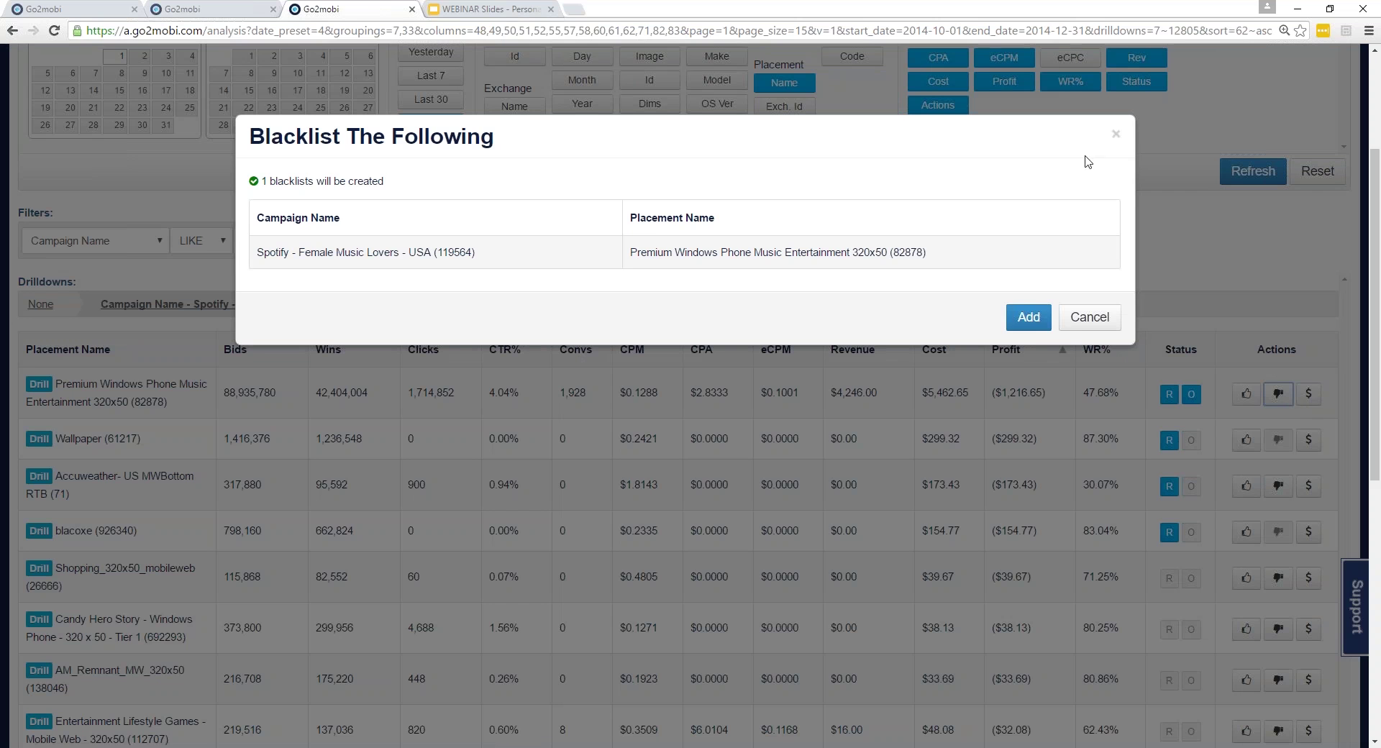
left_click(1115, 135)
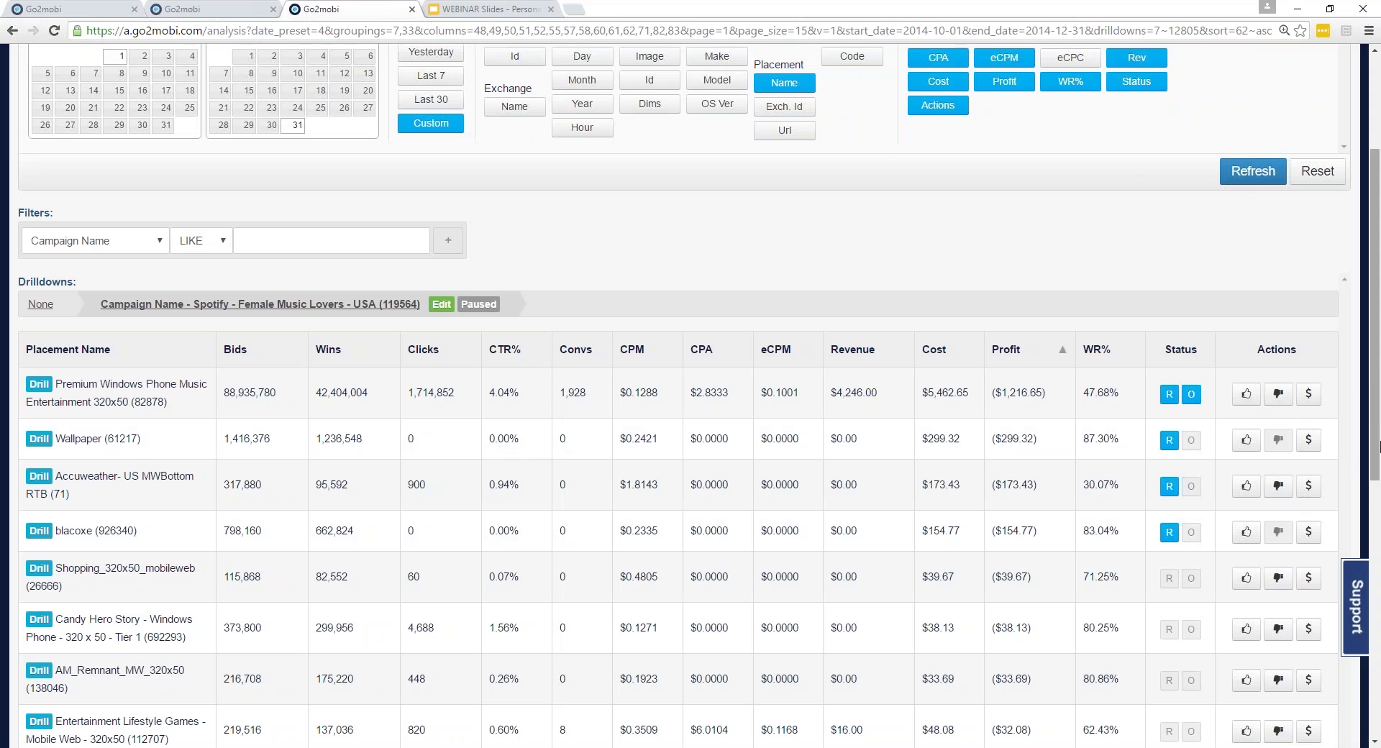
Inspect the bid adjustment dialog for the Premium Windows Phone Music Entertainment 320x50 placement and close it without entering a Bid CPM
left_click(1309, 395)
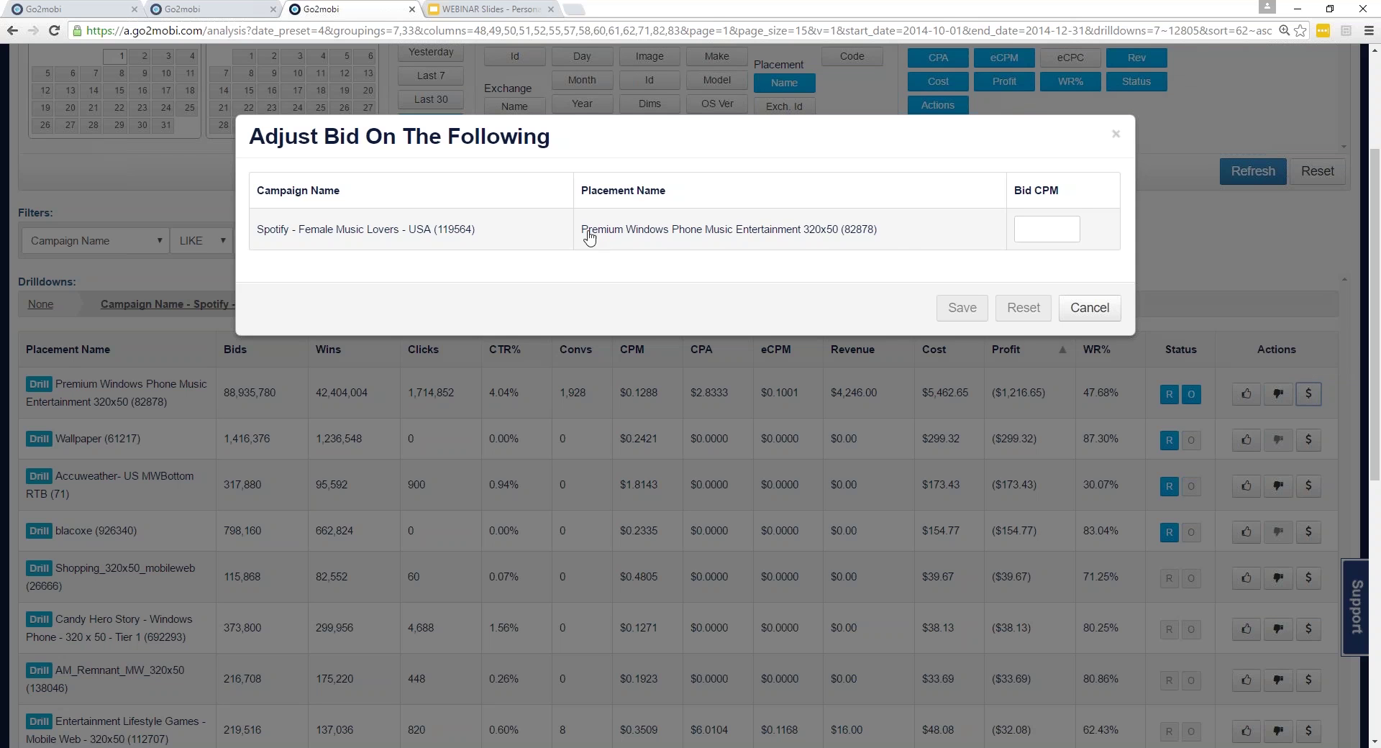
left_click_drag(578, 234, 906, 234)
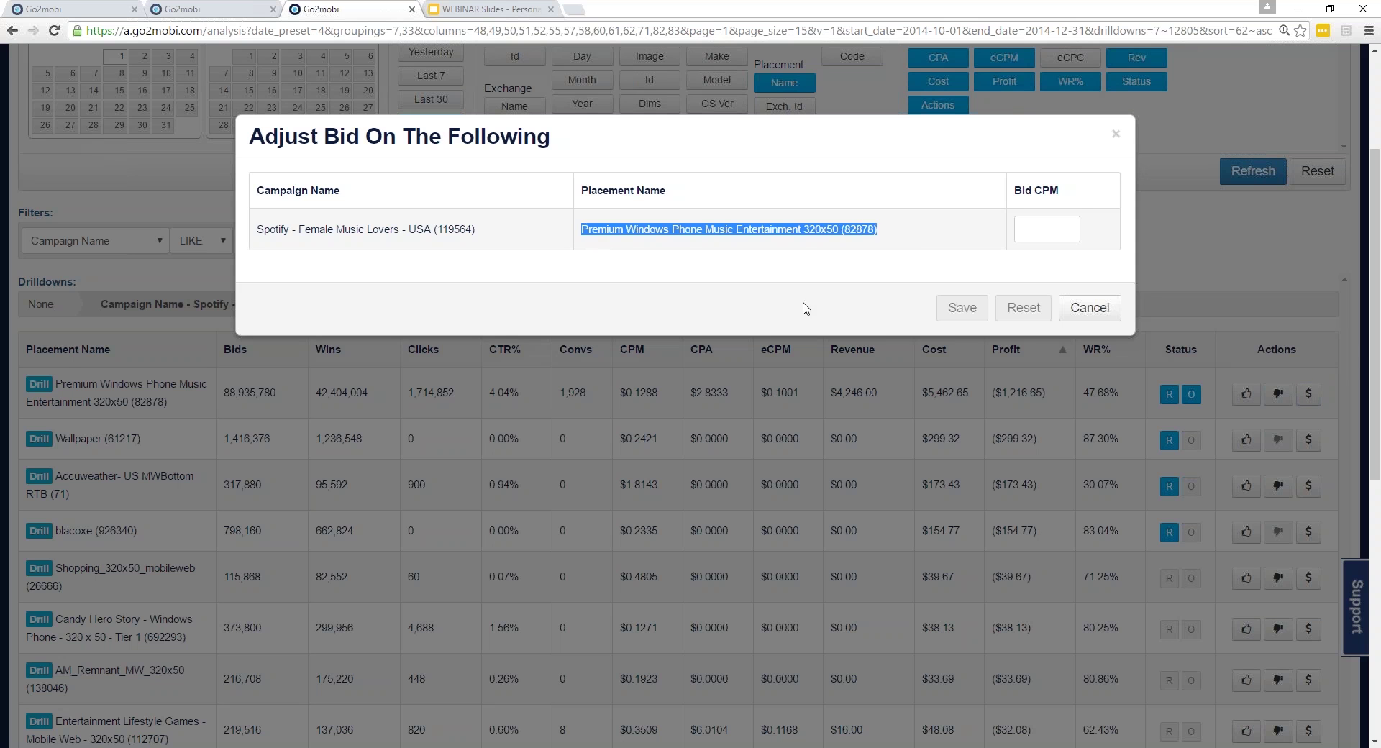
left_click(808, 311)
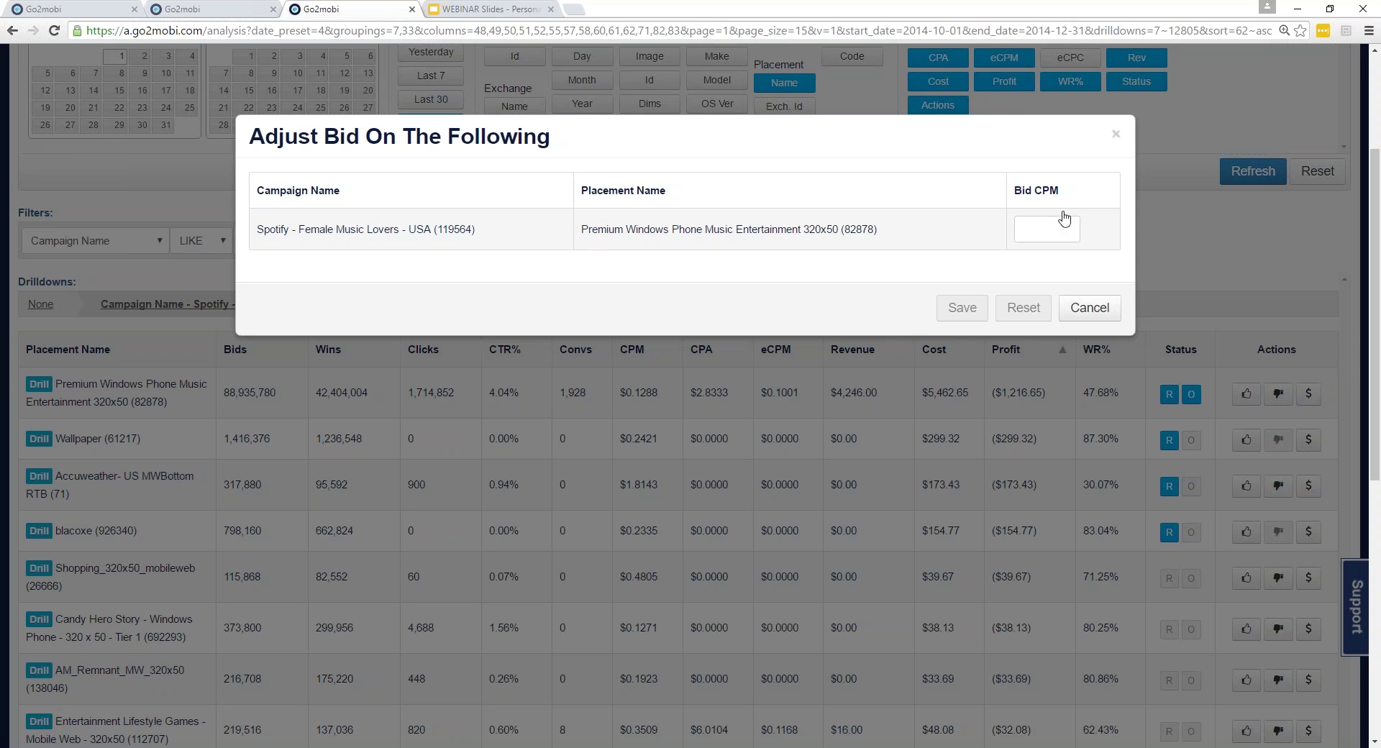
left_click(1043, 230)
left_click(1114, 134)
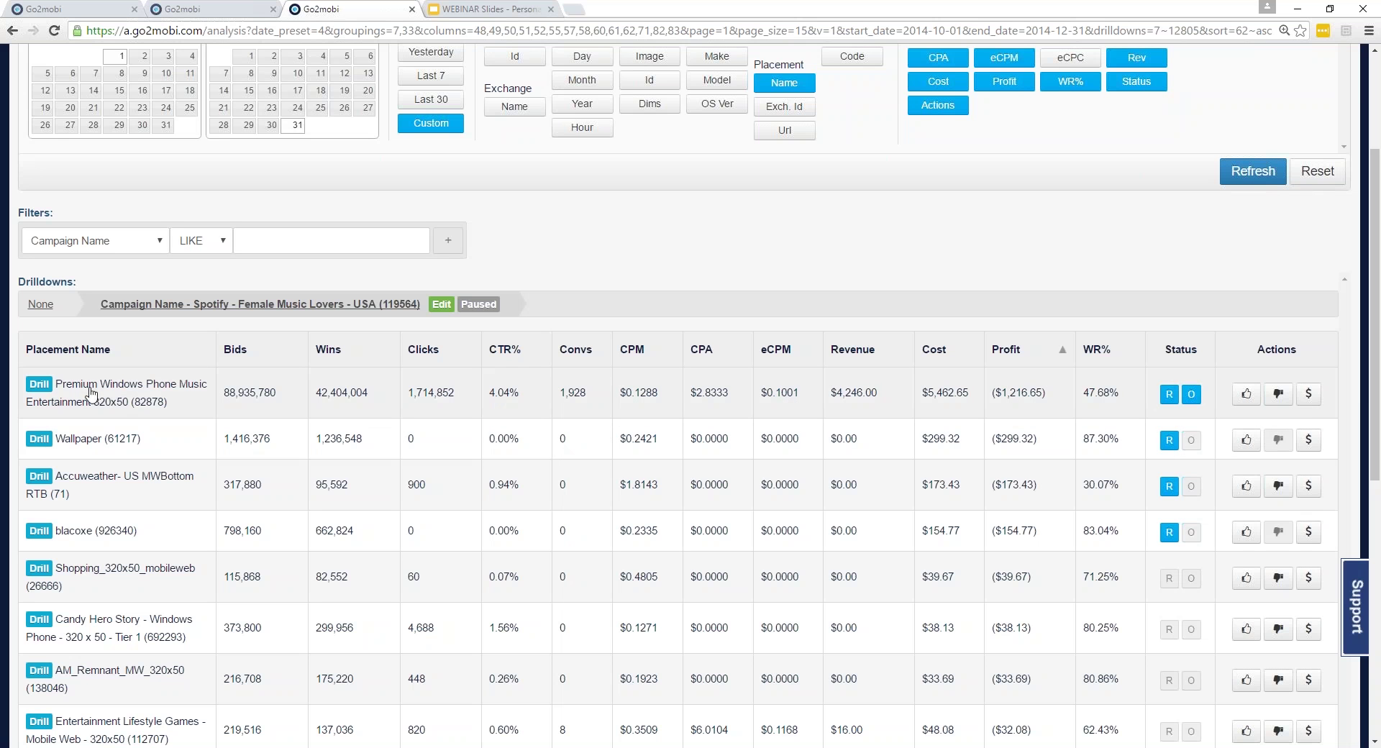
Drill down into the Premium Windows Phone Music Entertainment 320x50 placement and break its refreshed report down by carrier name
left_click(40, 389)
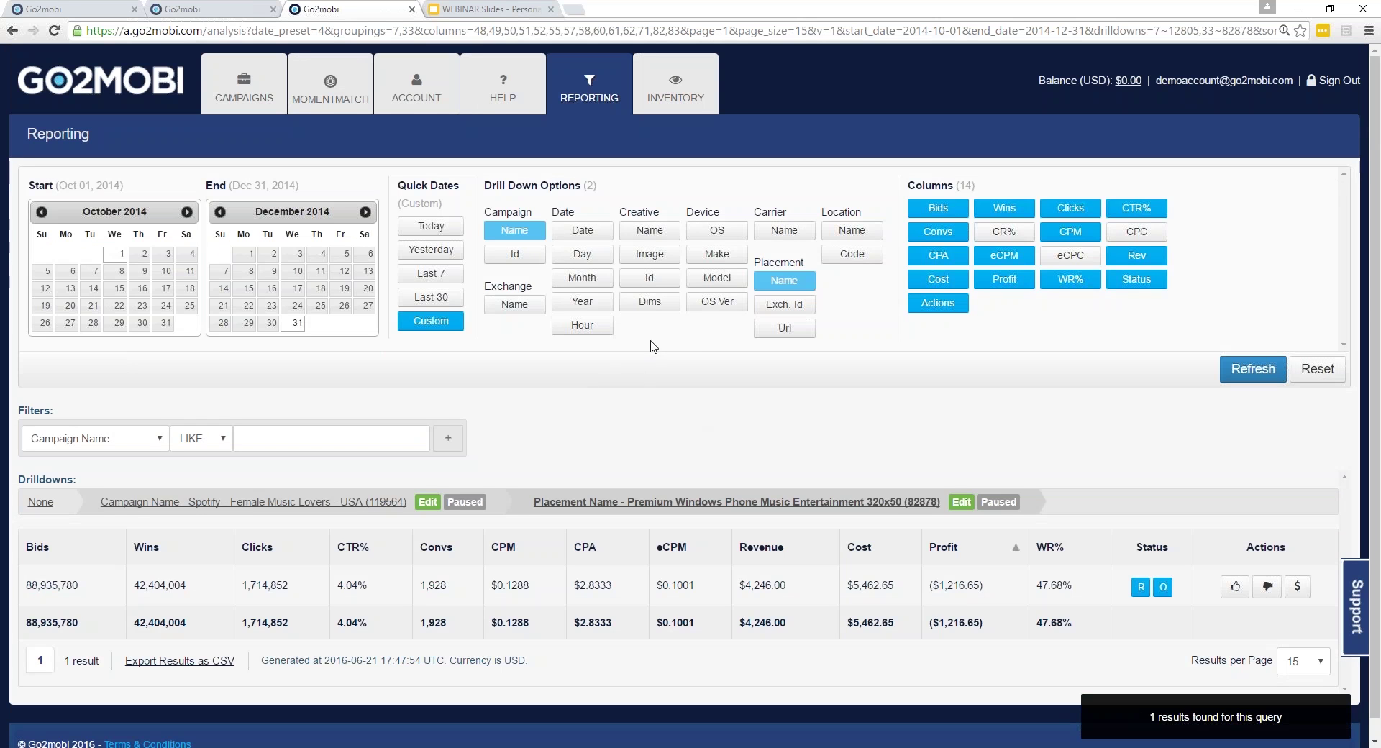
left_click(776, 230)
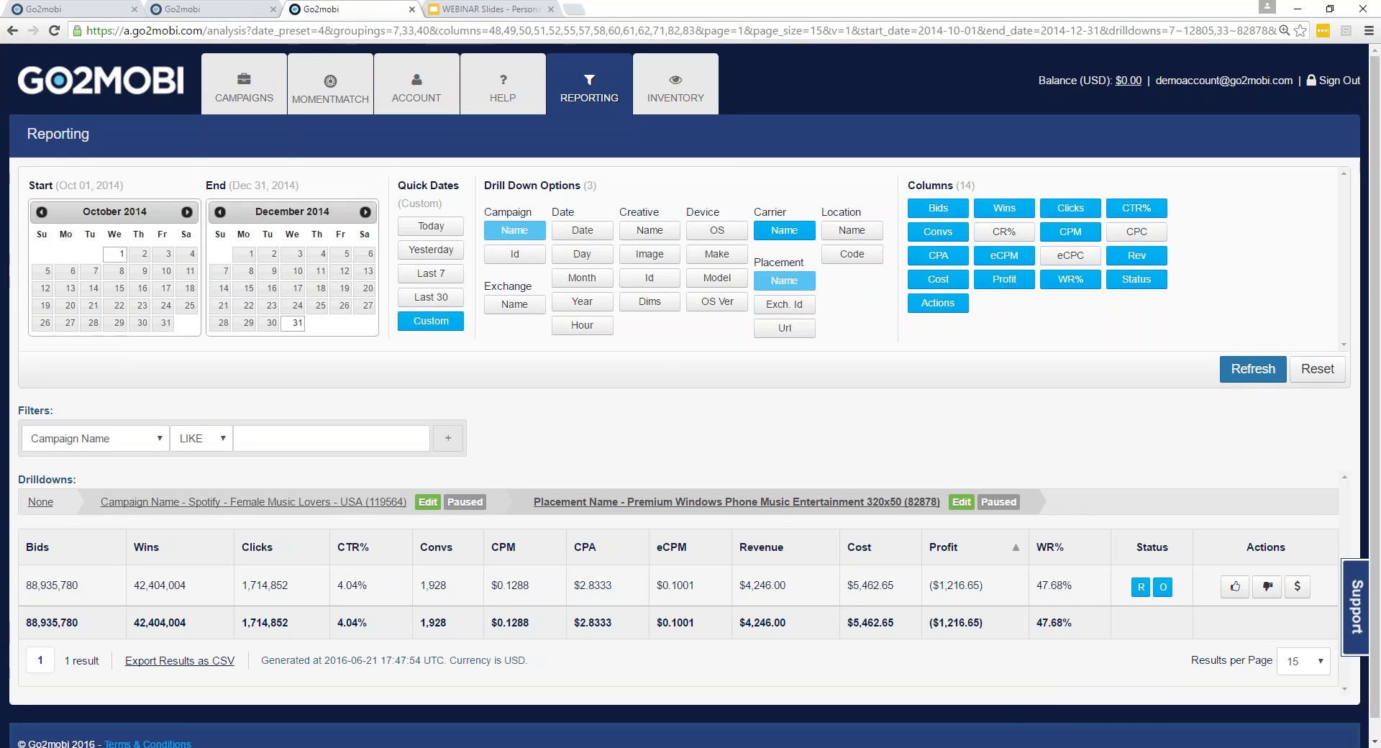
left_click(1244, 372)
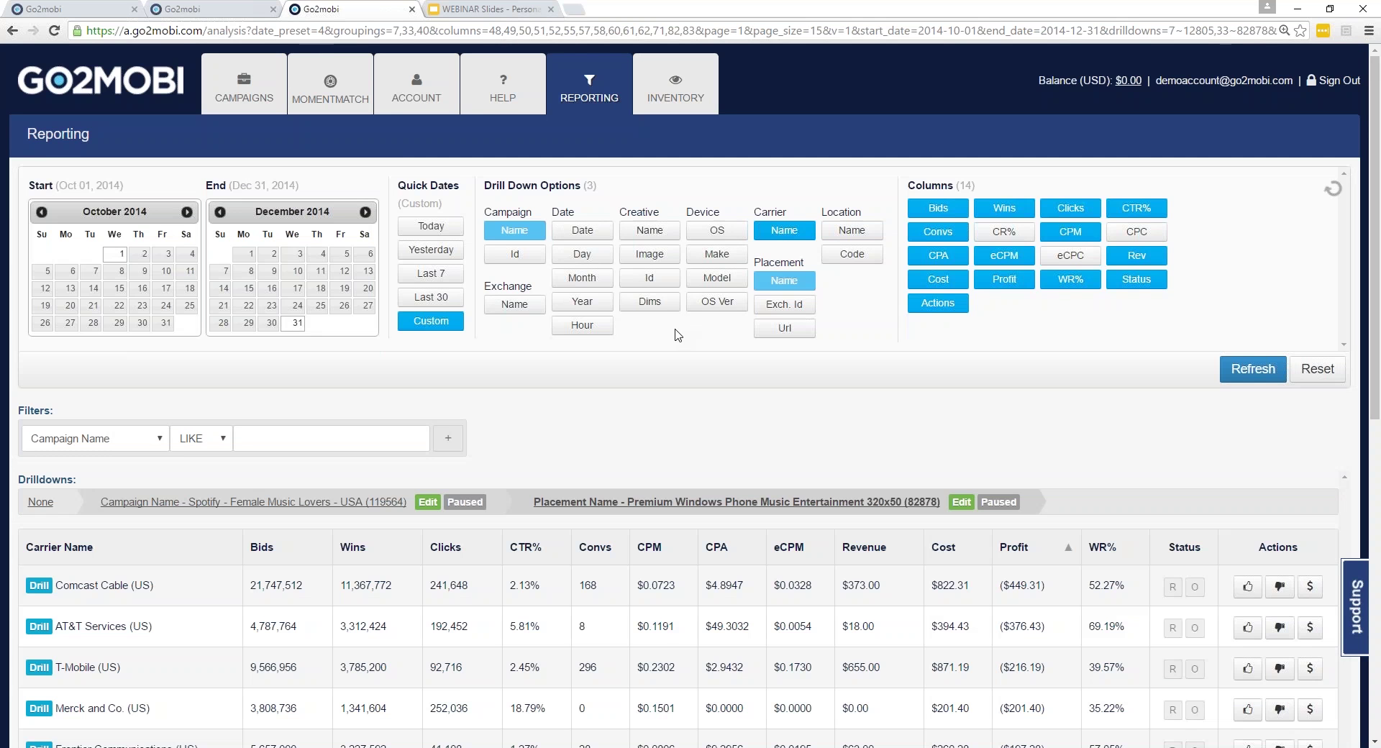
scroll(827, 564, "down", 5)
scroll(827, 565, "down", 3)
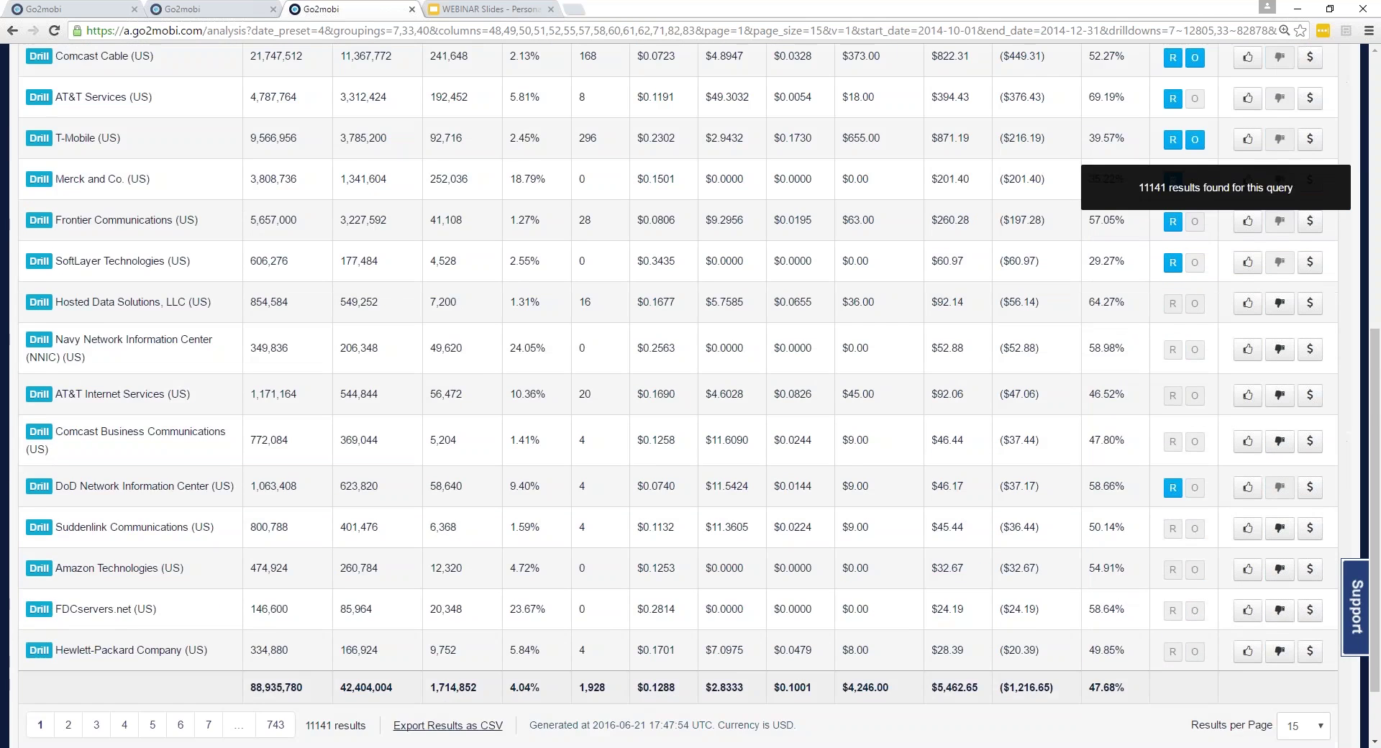
scroll(358, 572, "up", 8)
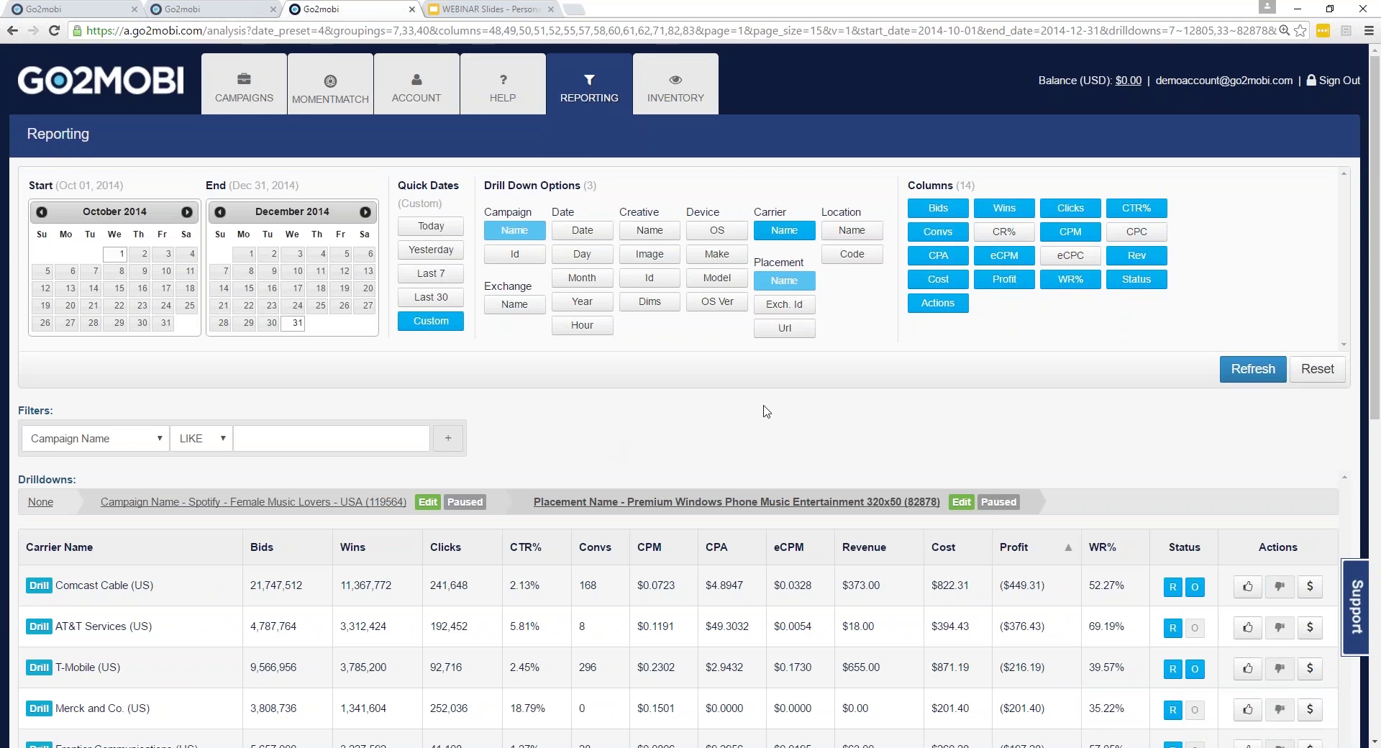
Delete both existing blacklist rules for the Merck and Co. (US) carrier on this placement
scroll(1000, 518, "down", 3)
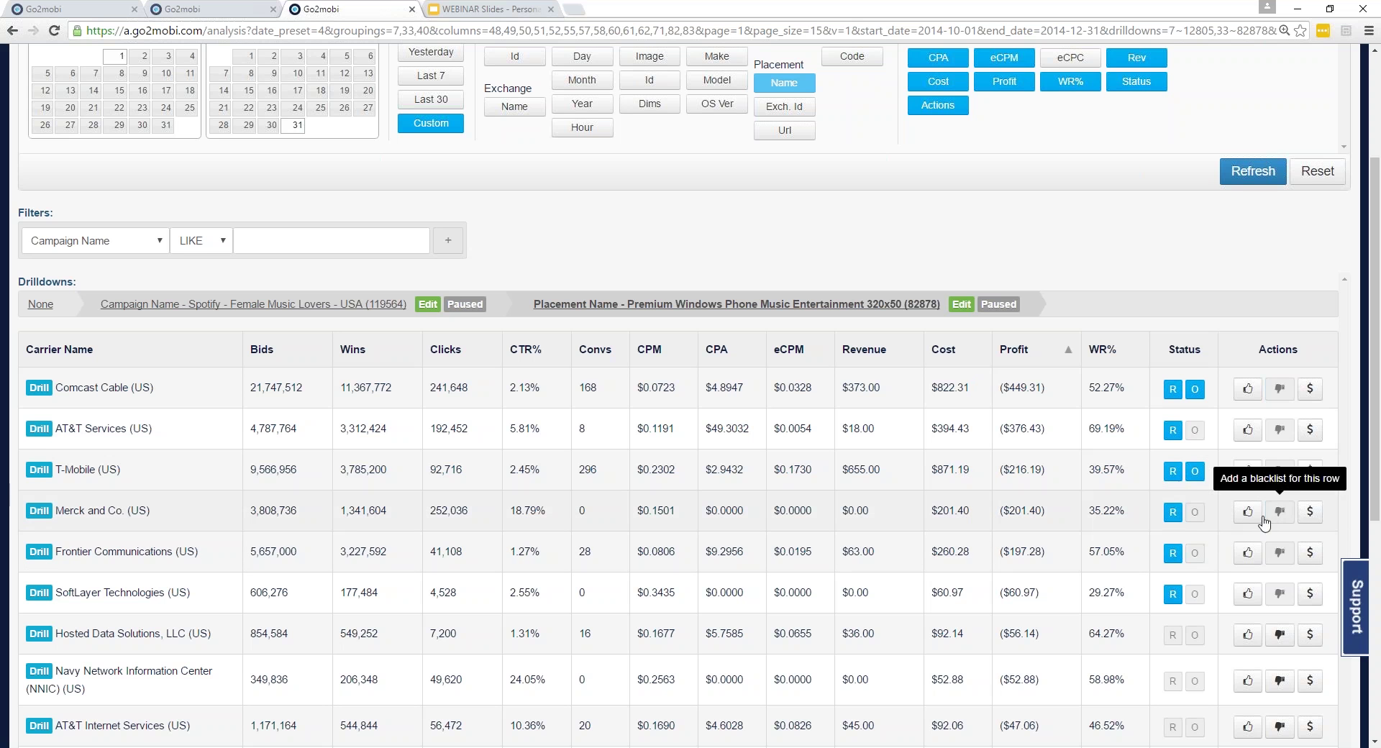
left_click(1172, 512)
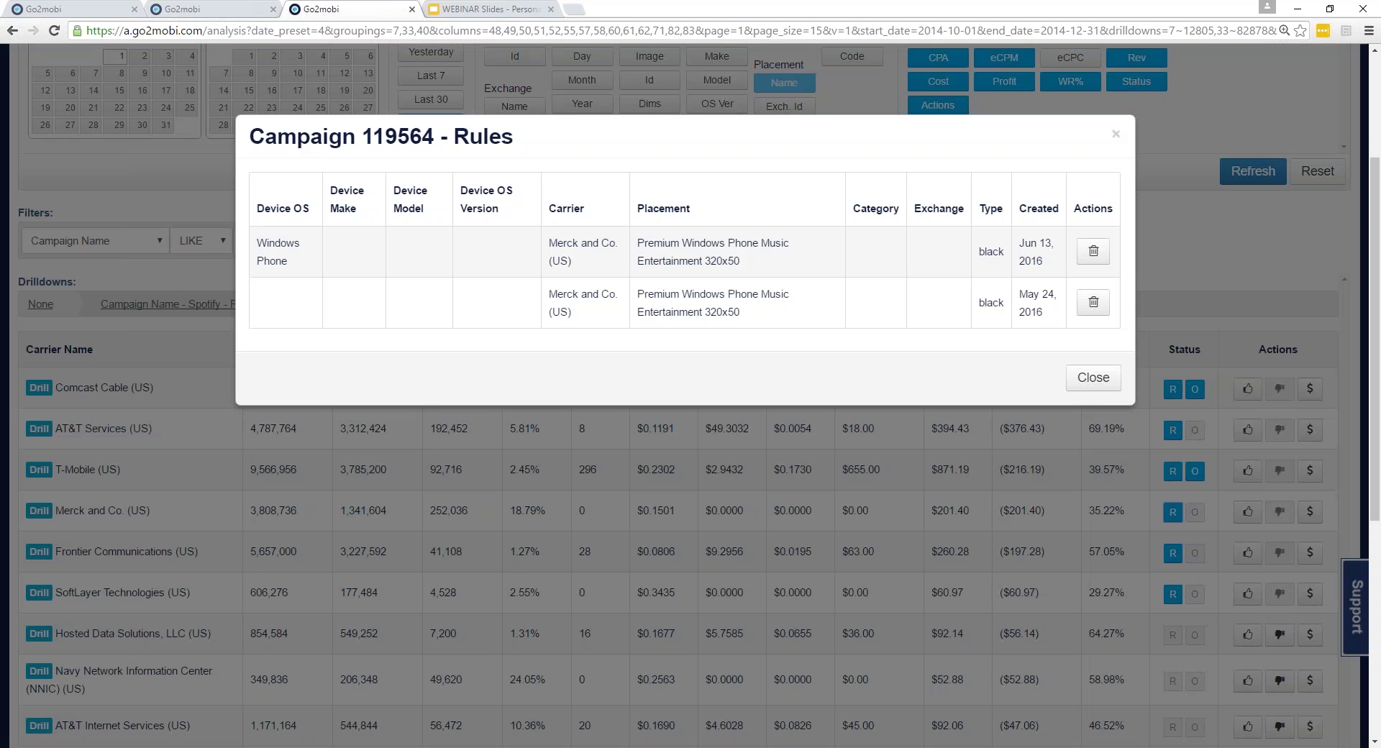
left_click(1089, 253)
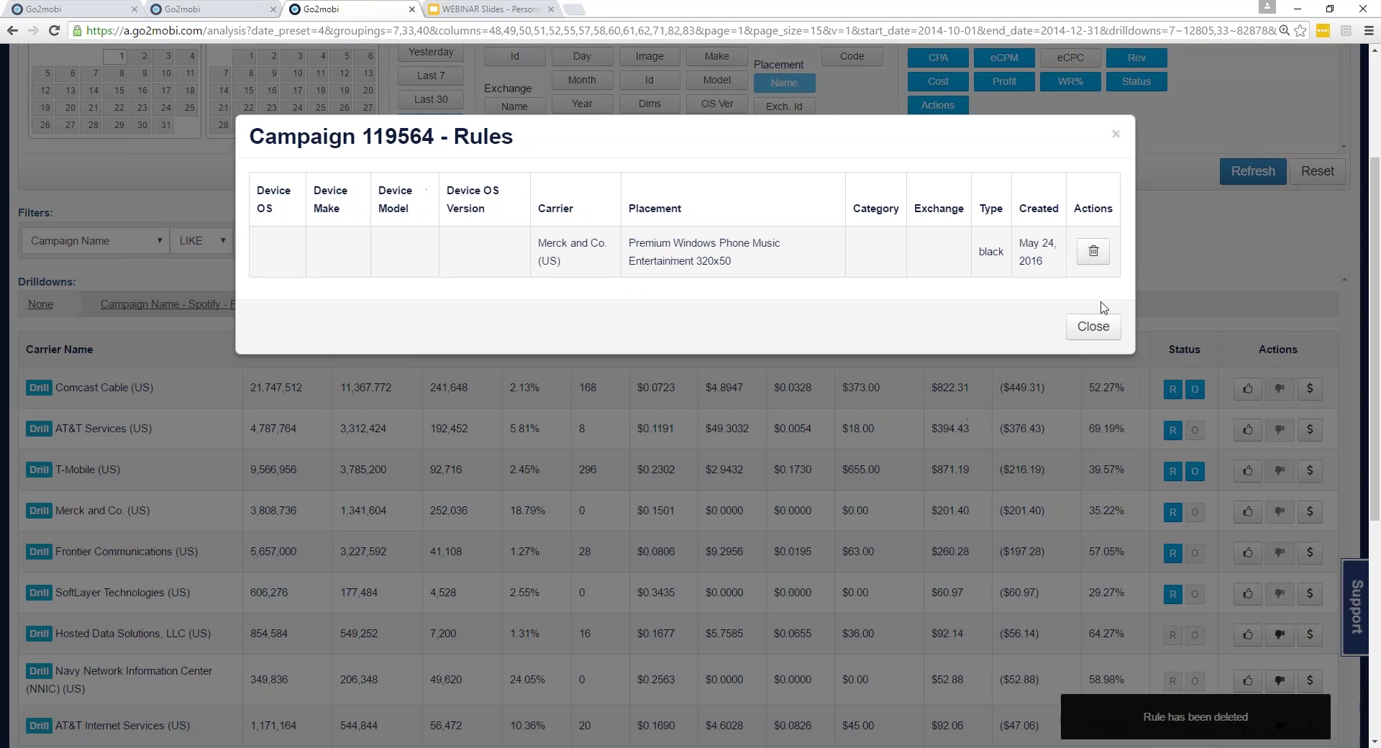
left_click(1089, 253)
left_click(1093, 257)
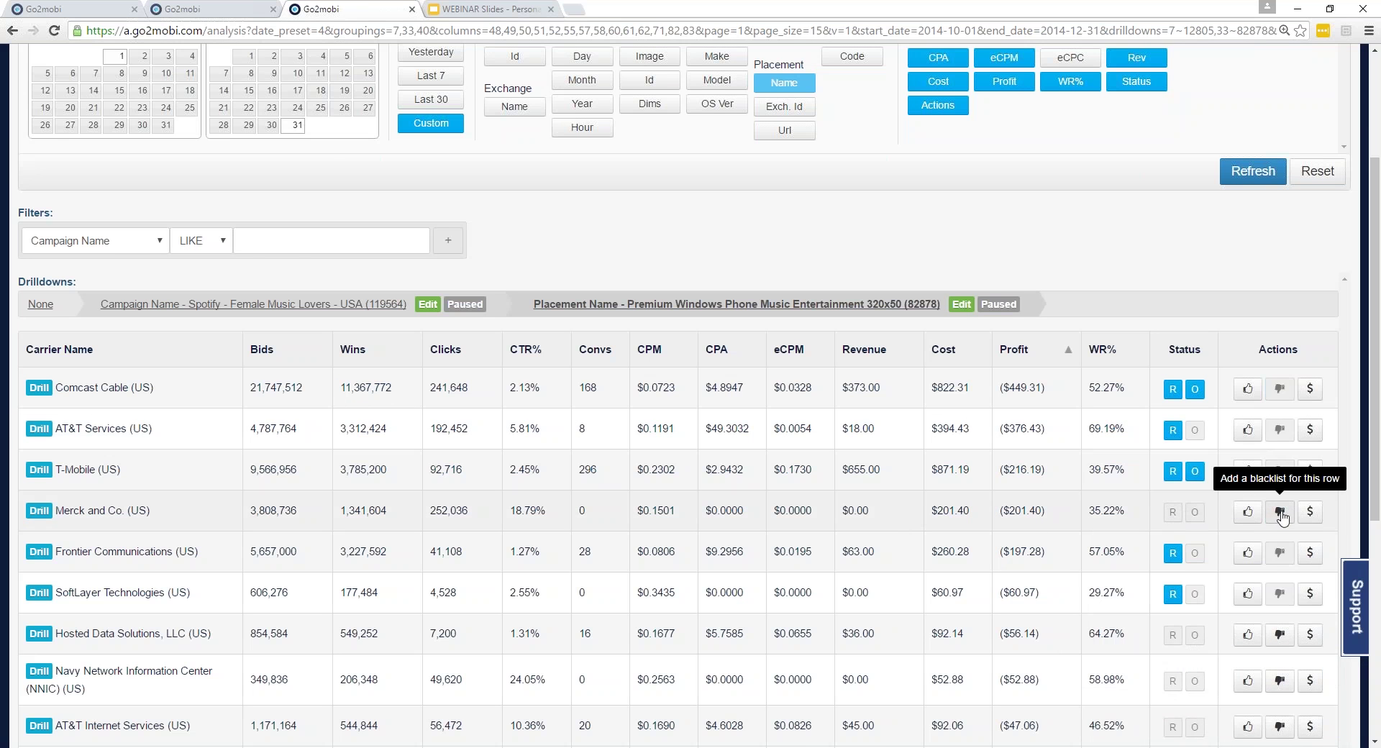
Add a new blacklist for Merck and Co. (US) on this placement and check the carrier's rules list
left_click(1280, 512)
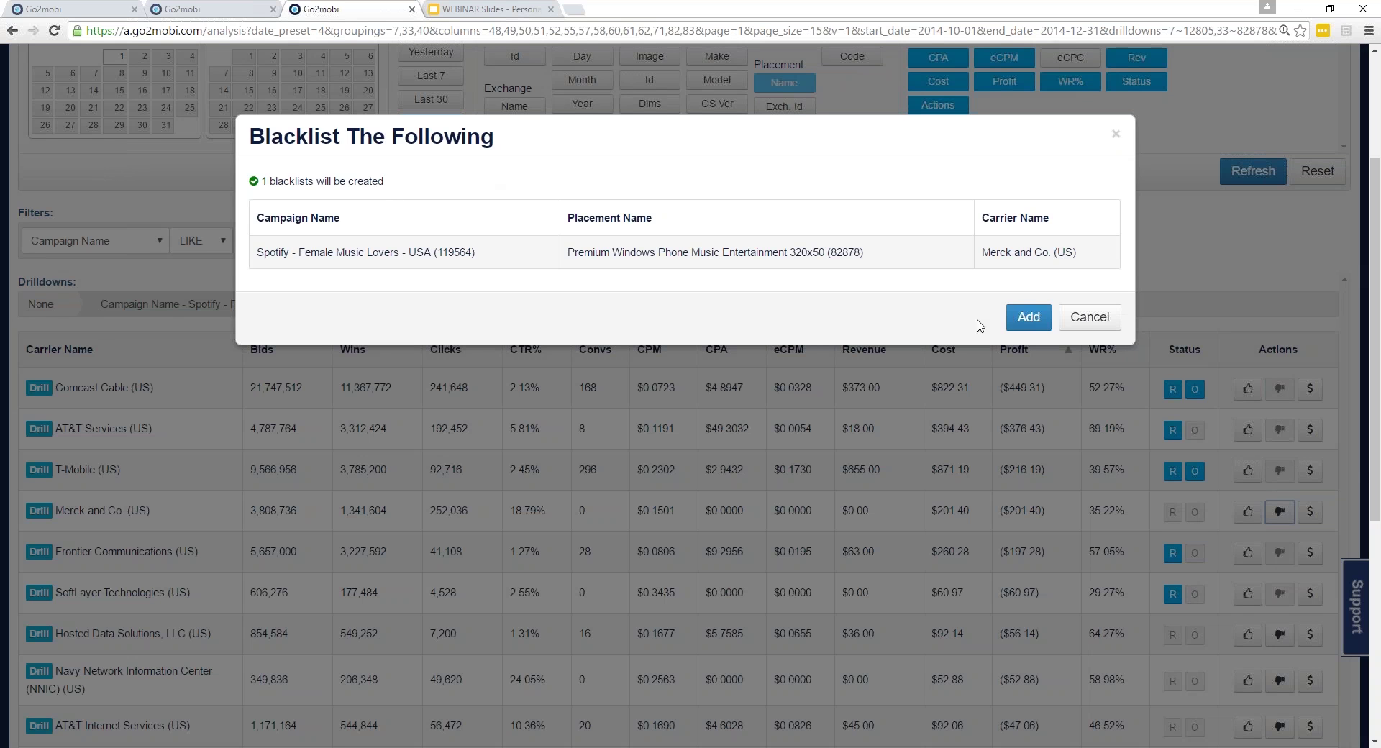
left_click(1032, 326)
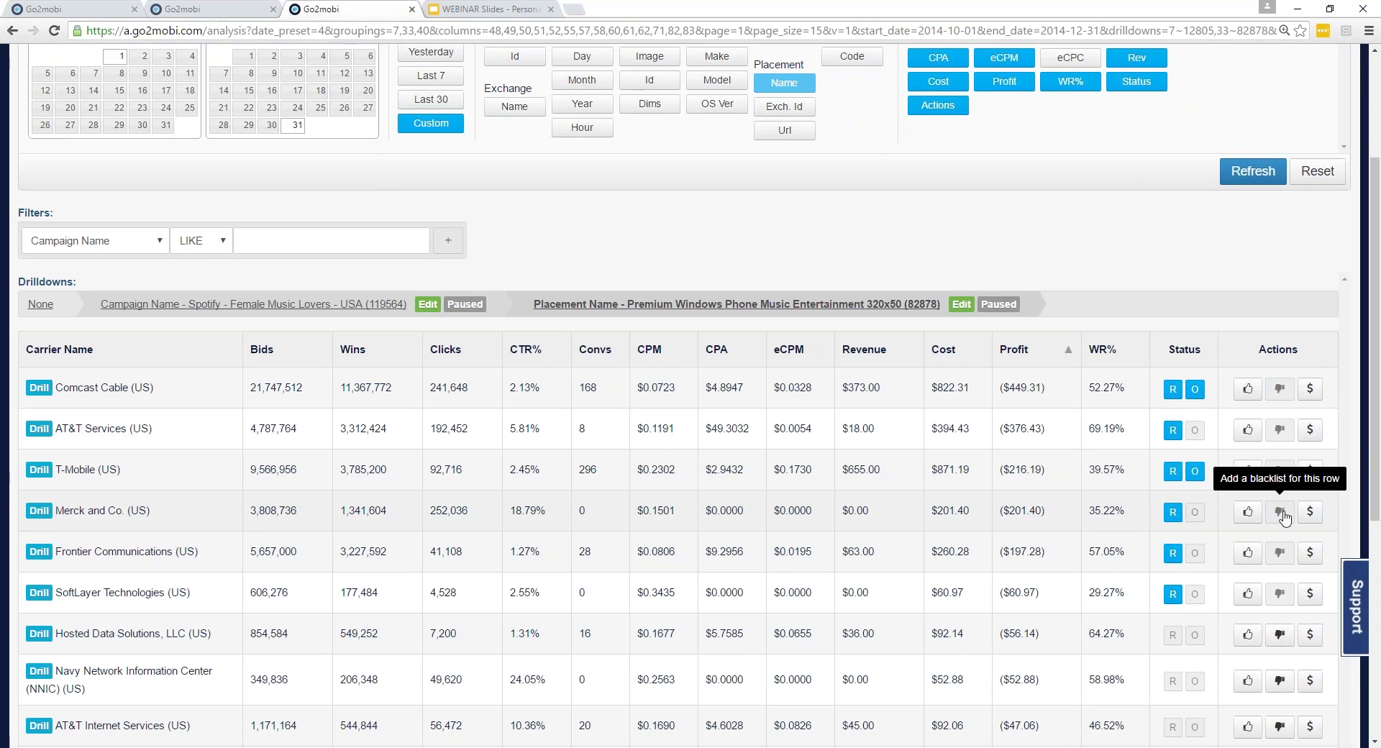
left_click(1172, 512)
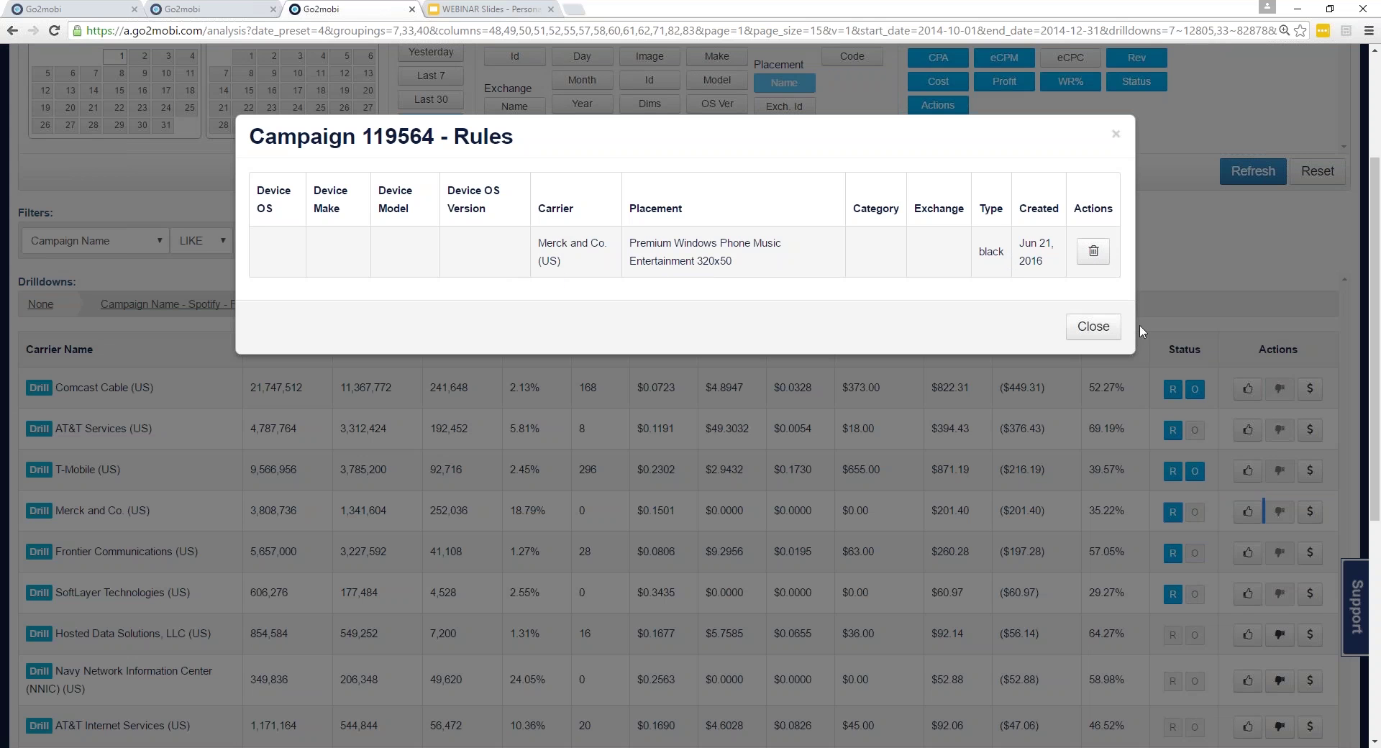
left_click(1093, 328)
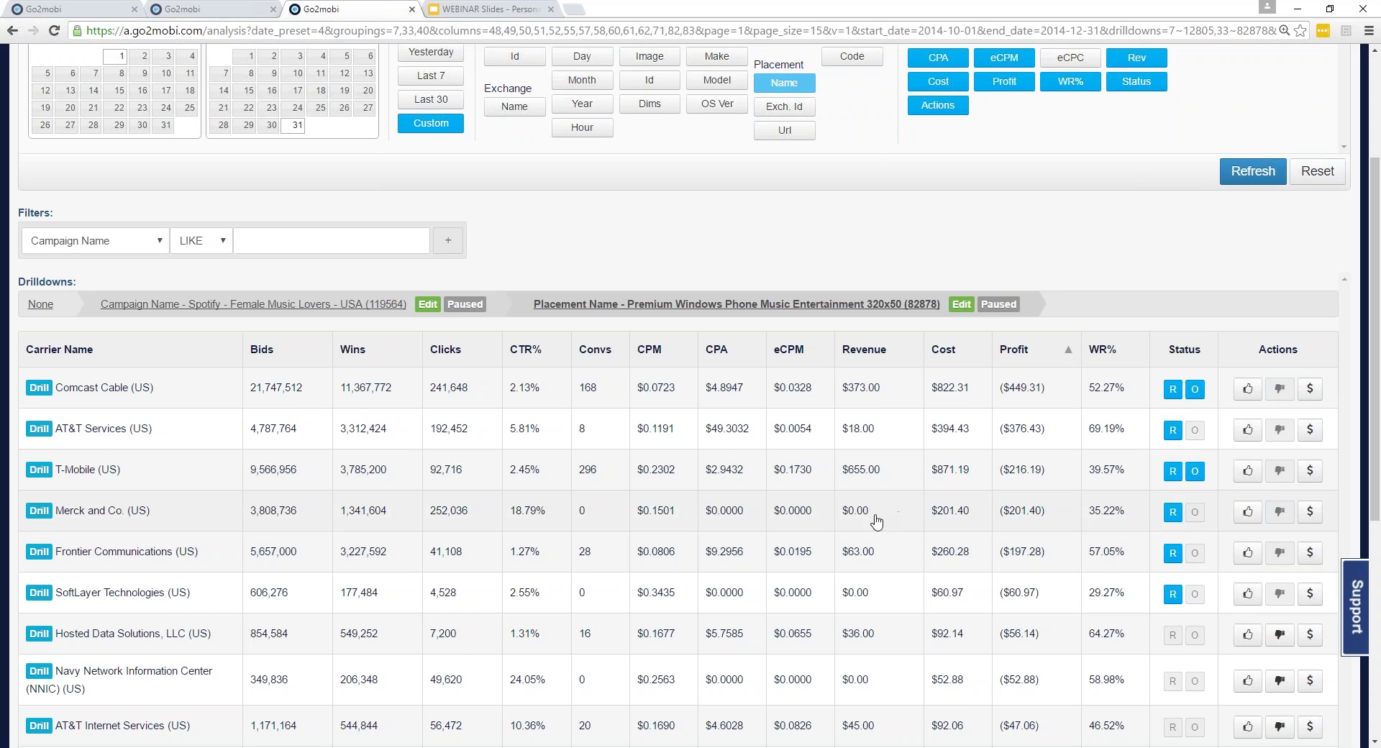
Examine the bid overrides set for the Comcast Cable (US) carrier, close them unchanged, and return to the report options
scroll(924, 653, "down", 1)
scroll(924, 653, "down", 1)
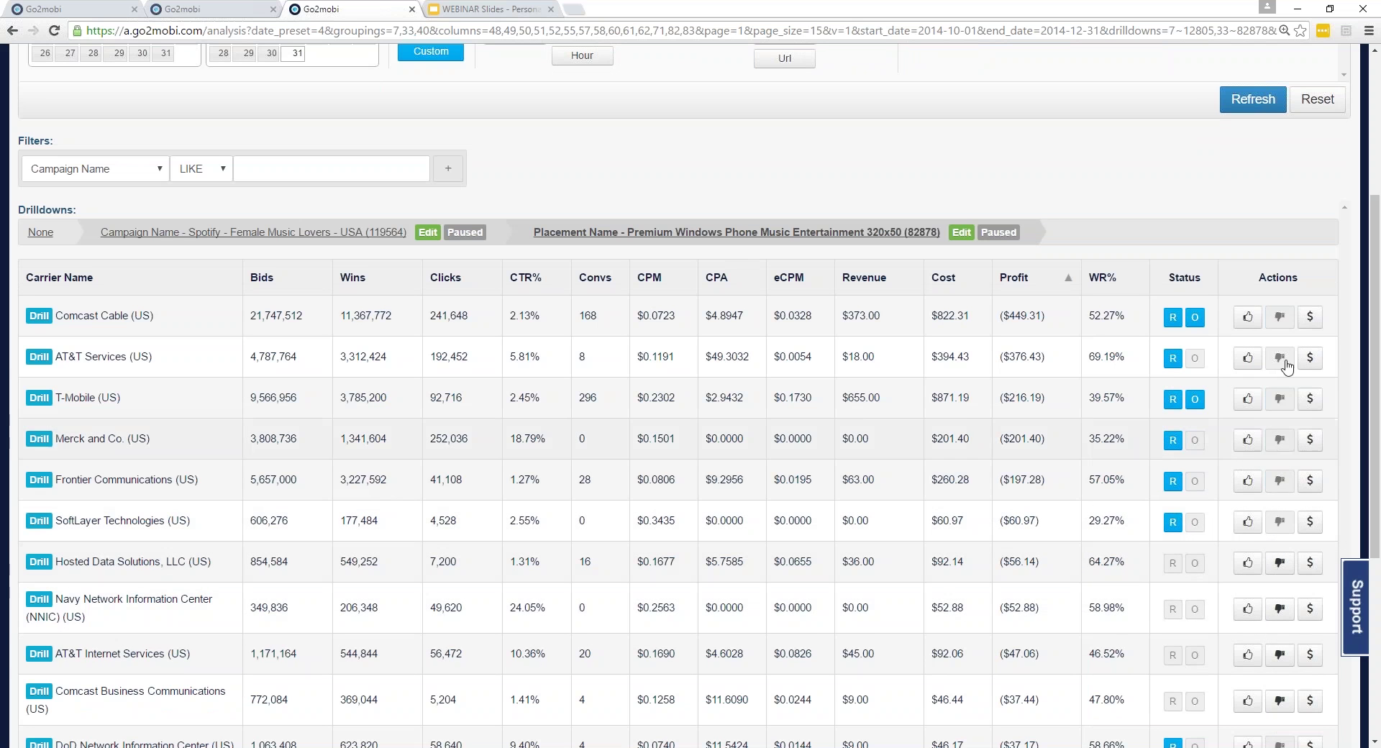
left_click(1195, 317)
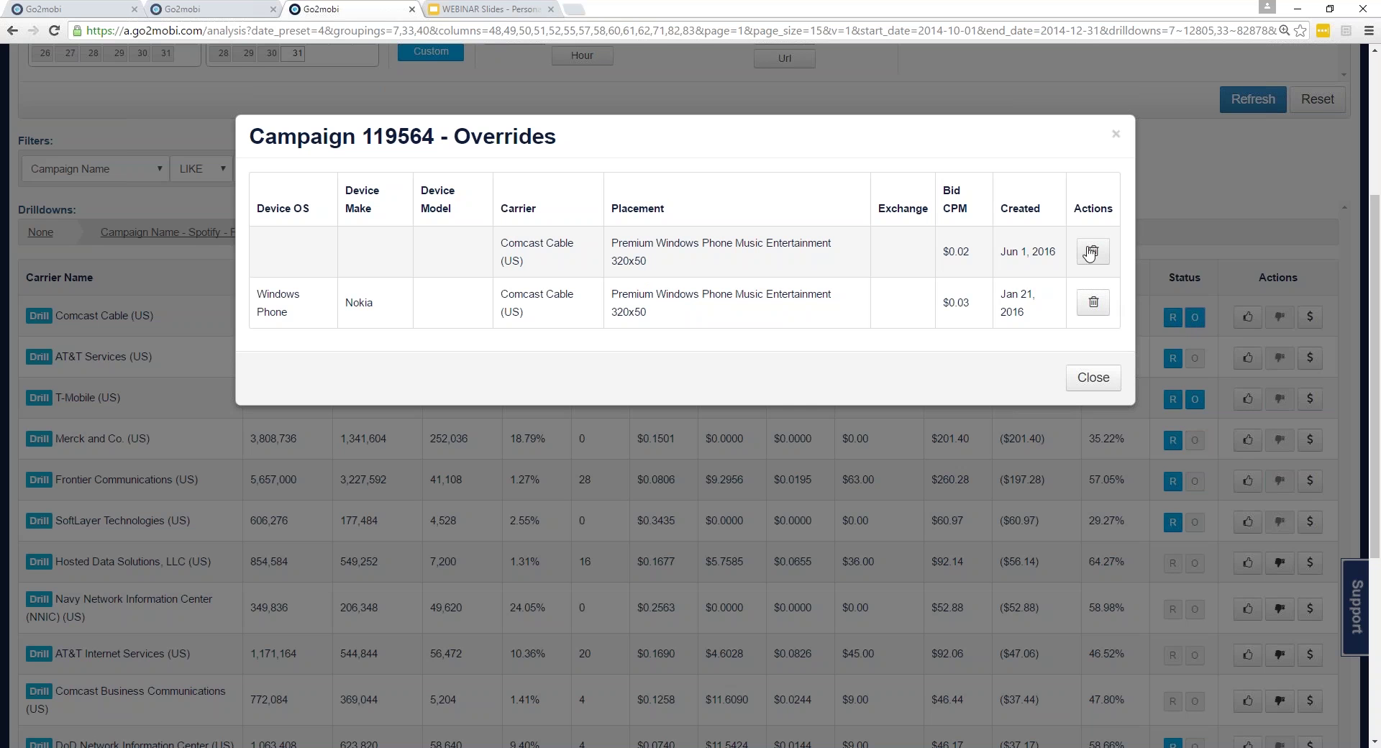
left_click(1116, 135)
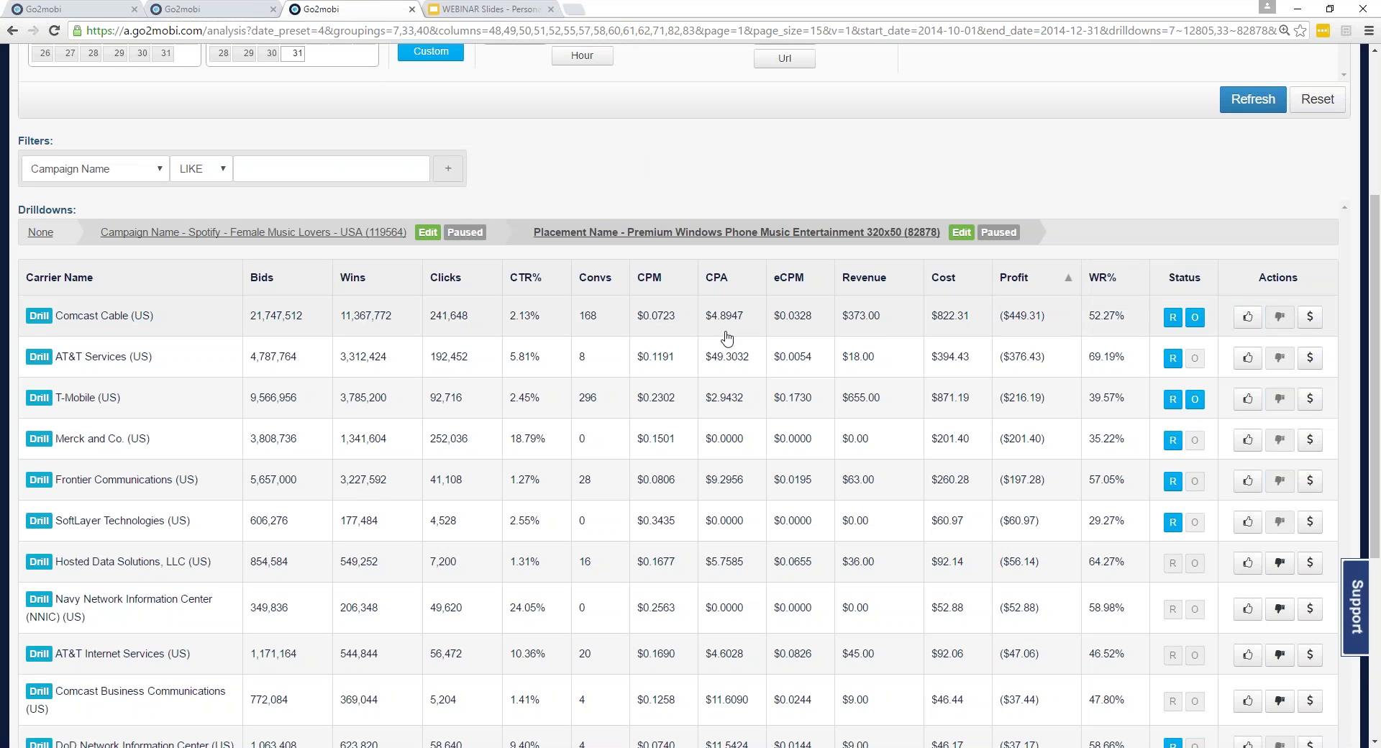
scroll(892, 501, "up", 2)
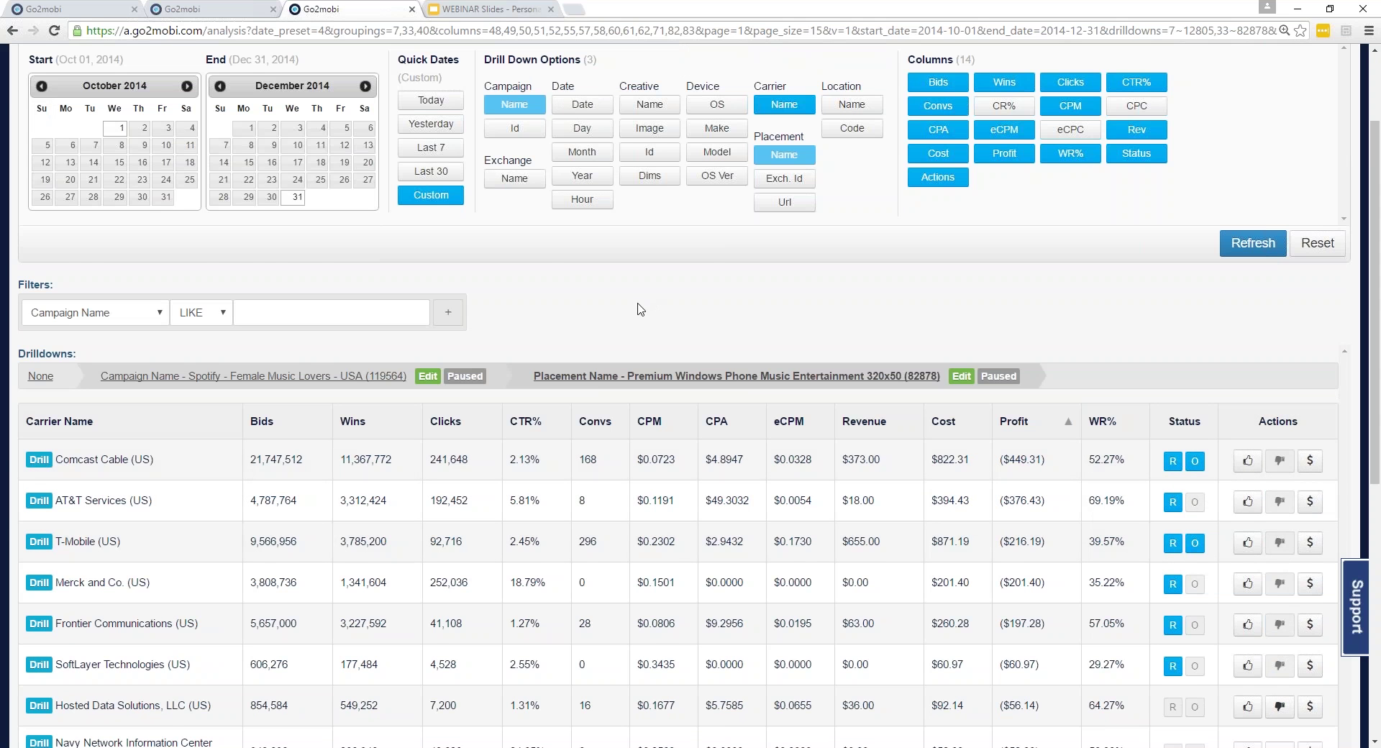
scroll(640, 305, "up", 2)
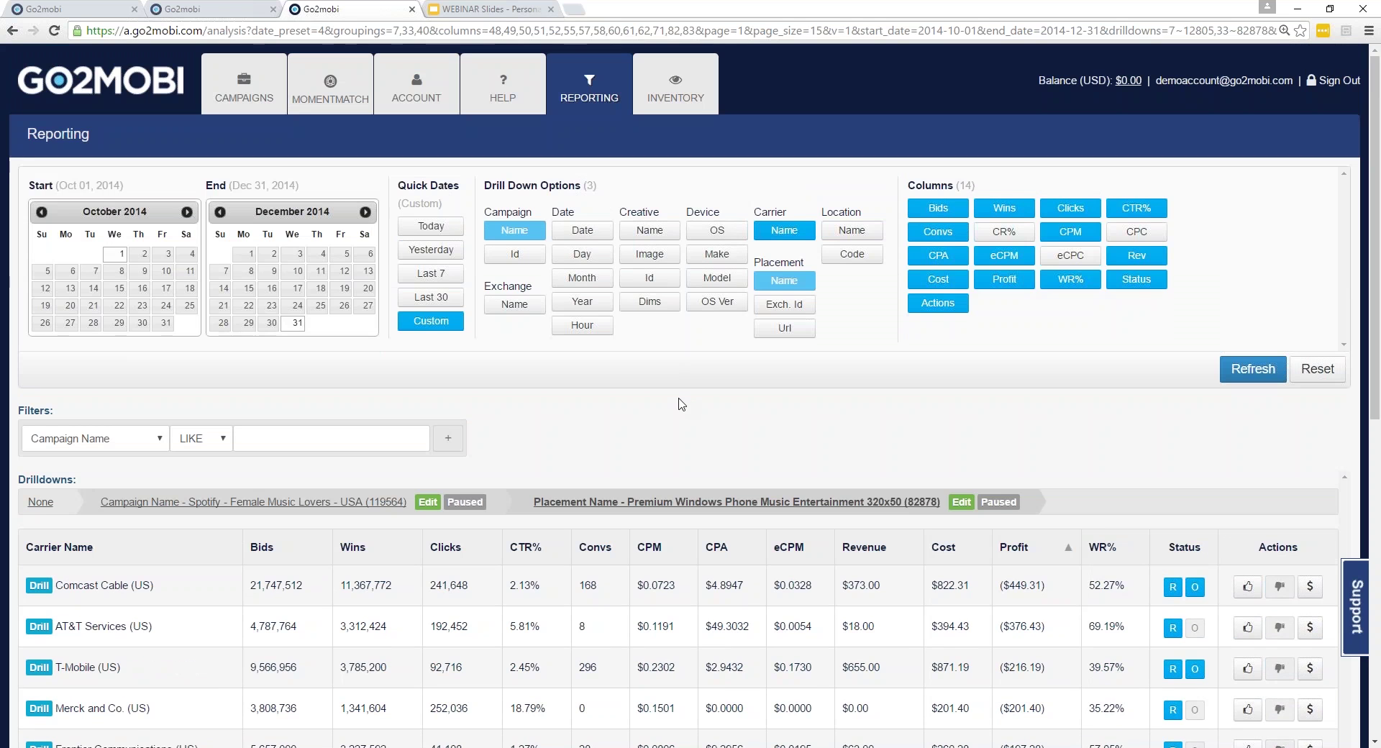
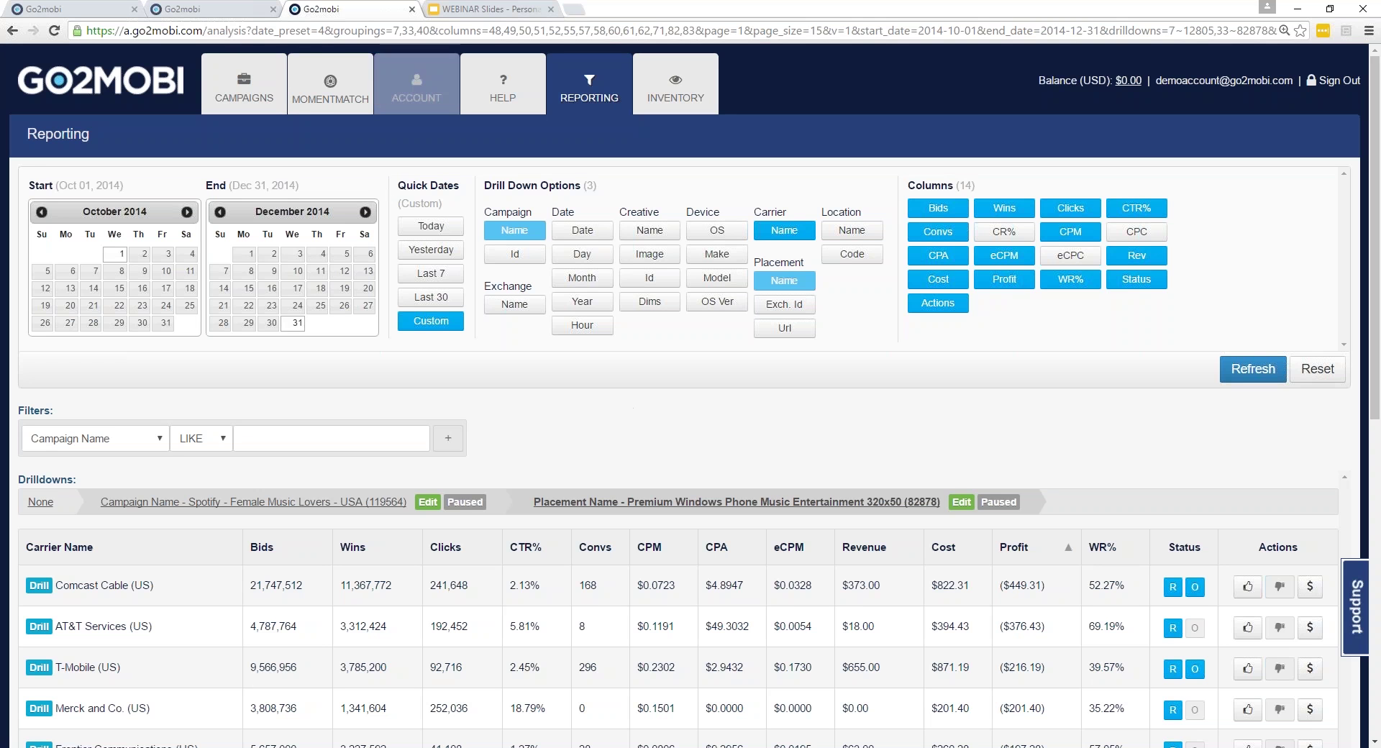
Switch to the webinar deck in Google Slides and present it full screen from the Personalized Programmatic slide
left_click(480, 10)
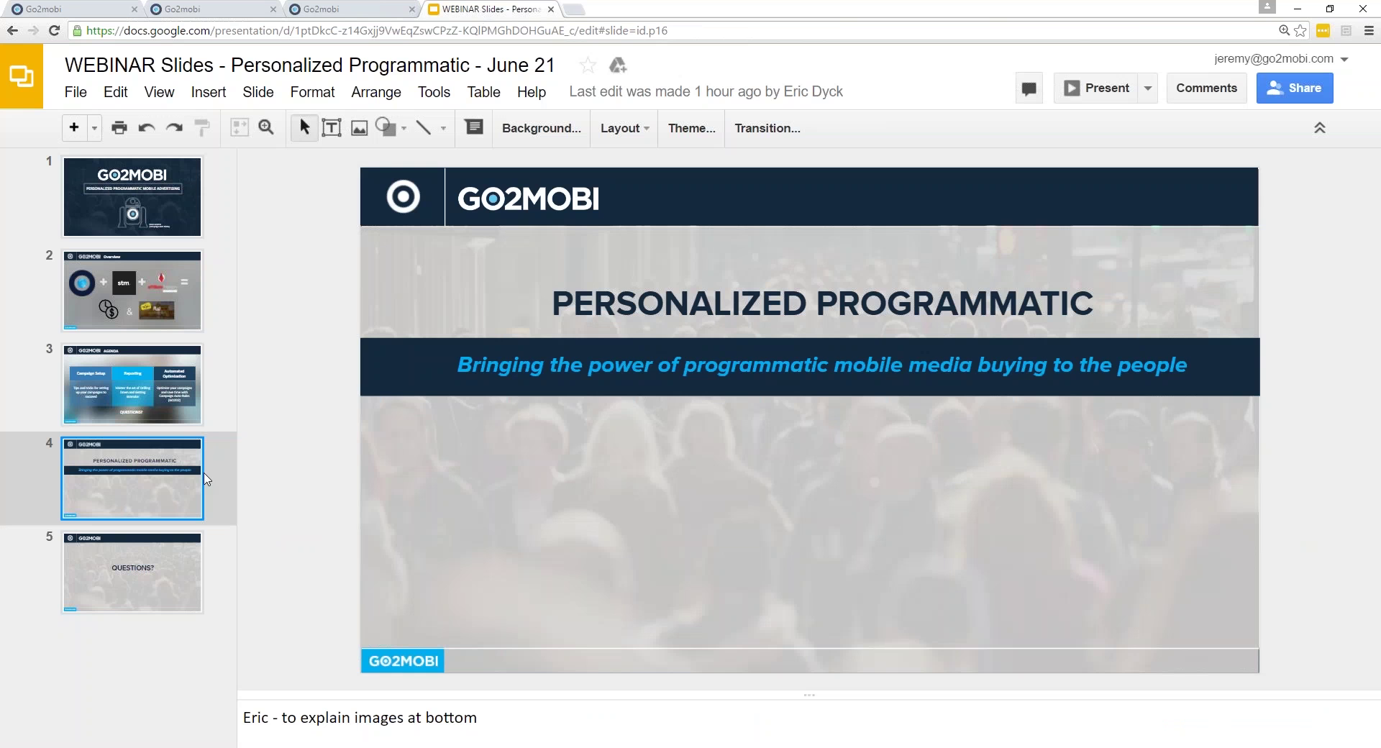
left_click(1115, 92)
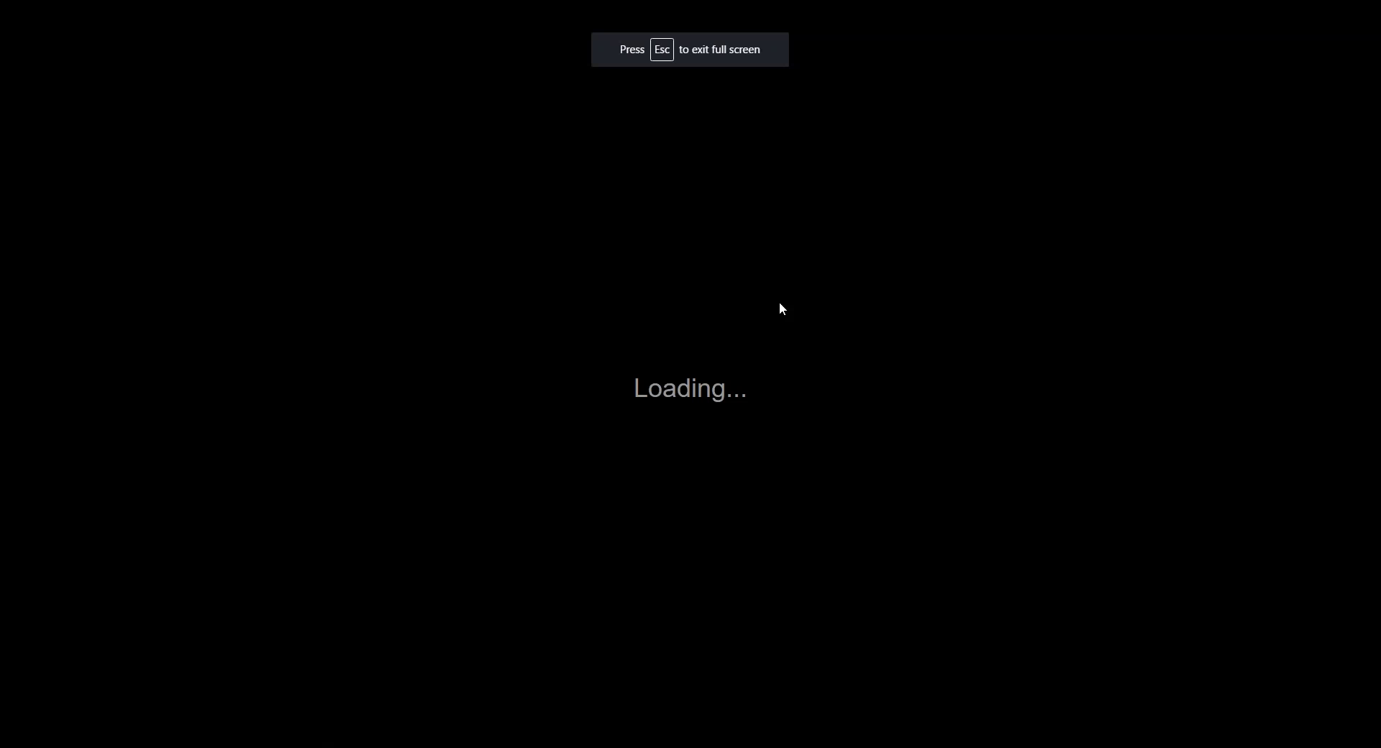